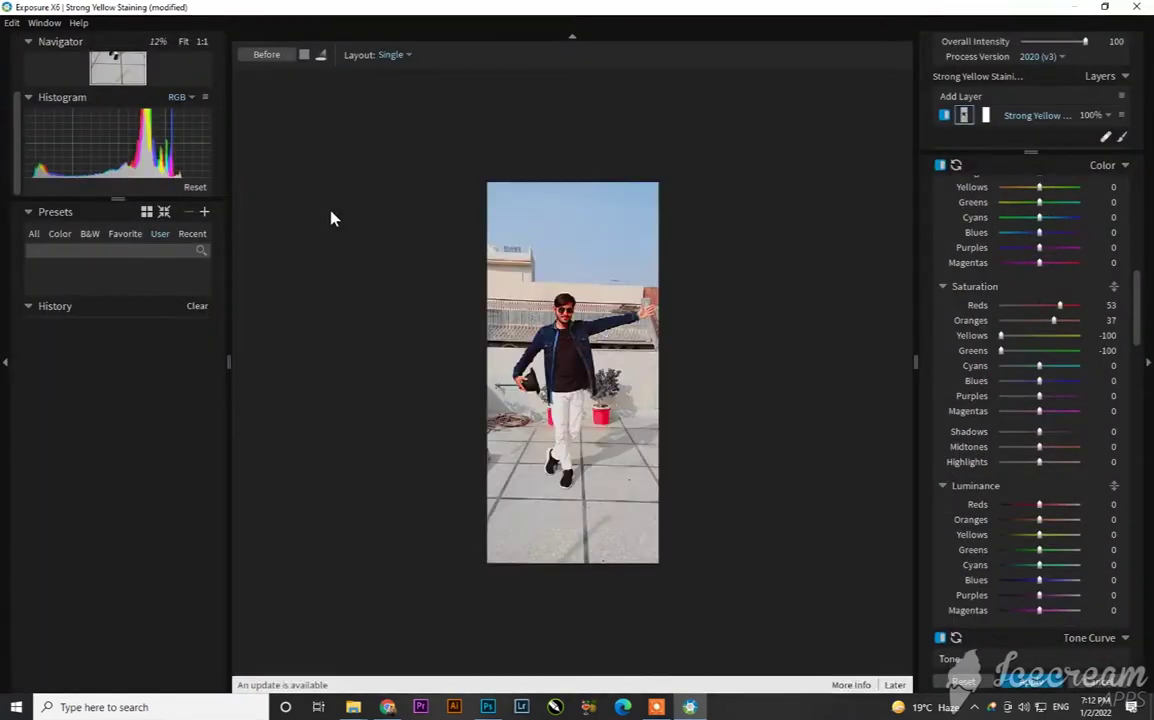
Step: Reset the photo's adjustments and set its white balance to Temp -14.53 and Tint -7.69
click(1010, 682)
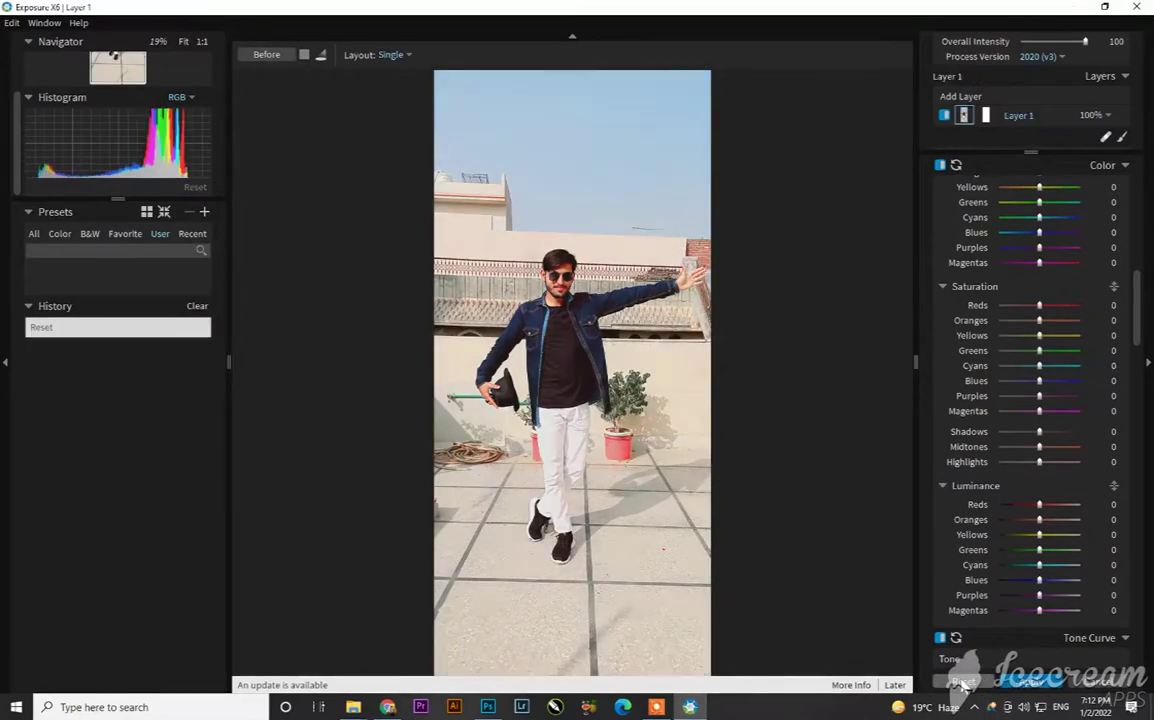
scroll(995, 289, up, 10)
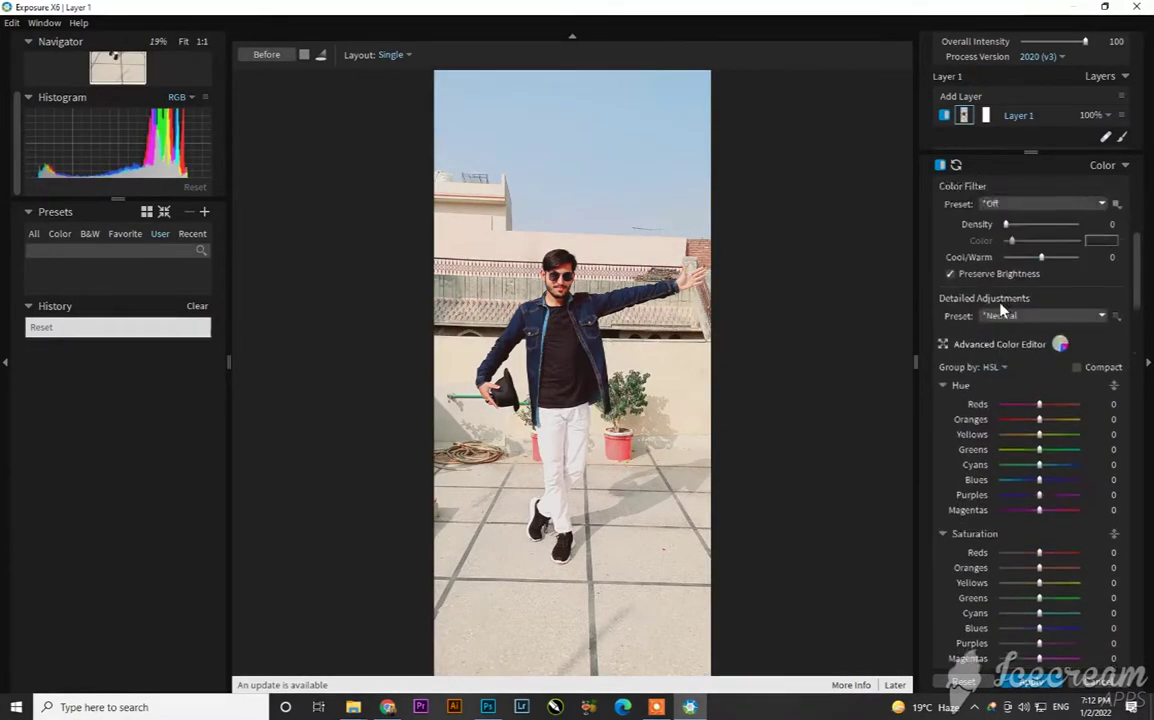
drag(1044, 205, 1039, 209)
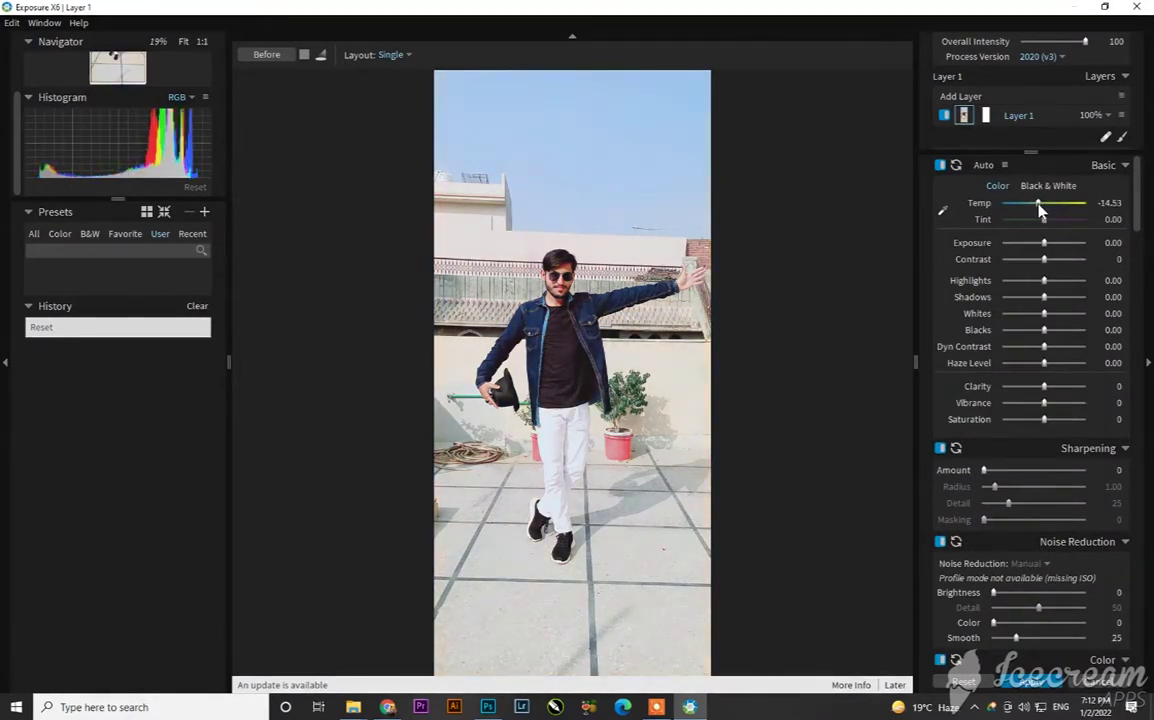
drag(1043, 221, 1043, 228)
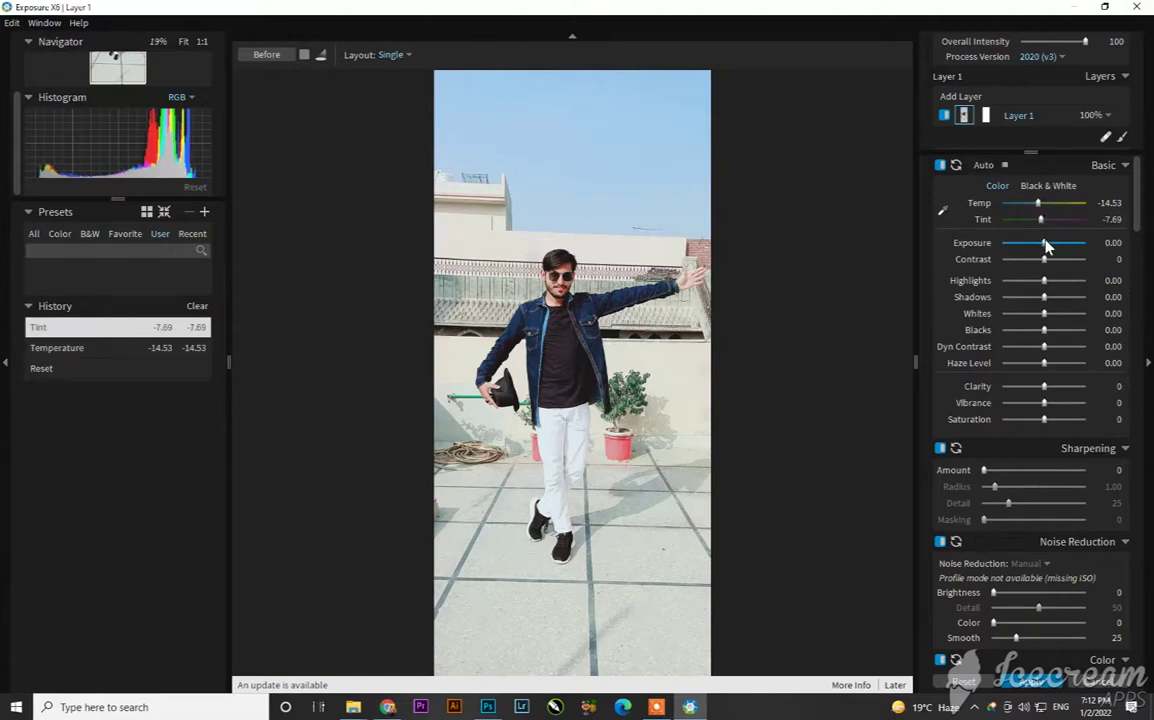
Step: Set Contrast to 30, Highlights -28.21, Shadows -40.17, Whites 70.94, Blacks 21.37, Dyn Contrast 14.53, Haze Level -12.82, Clarity 35 and Vibrance -13
drag(1044, 262, 1042, 362)
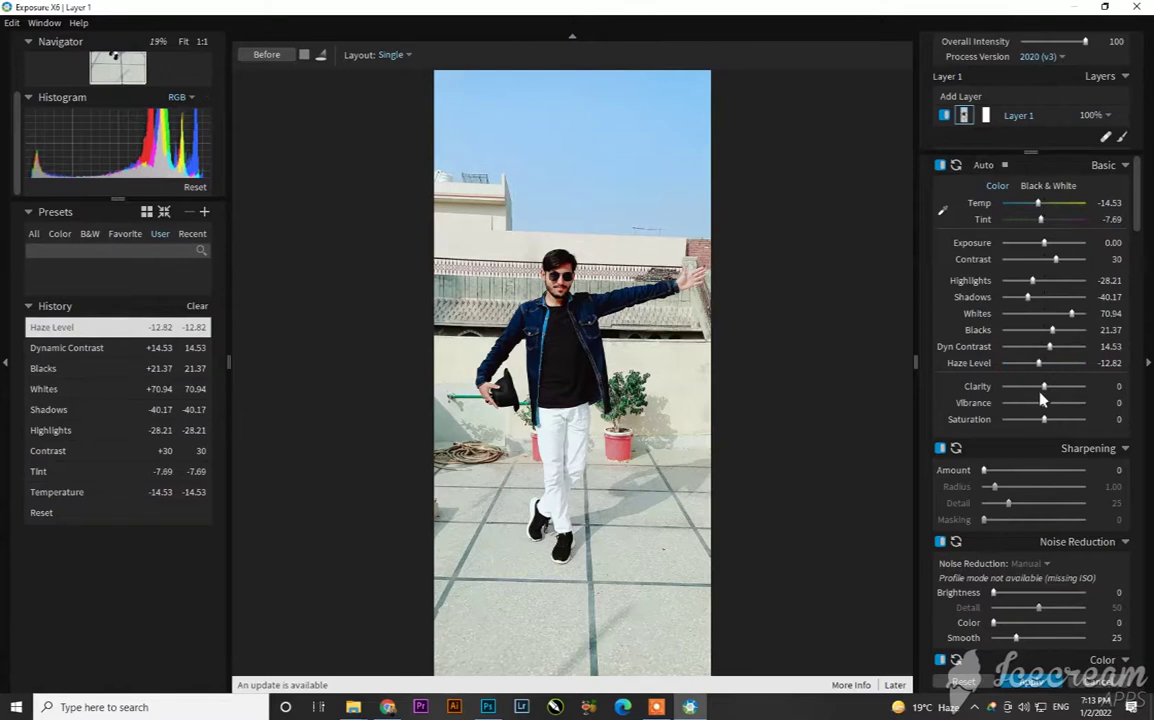
drag(1053, 393, 1036, 408)
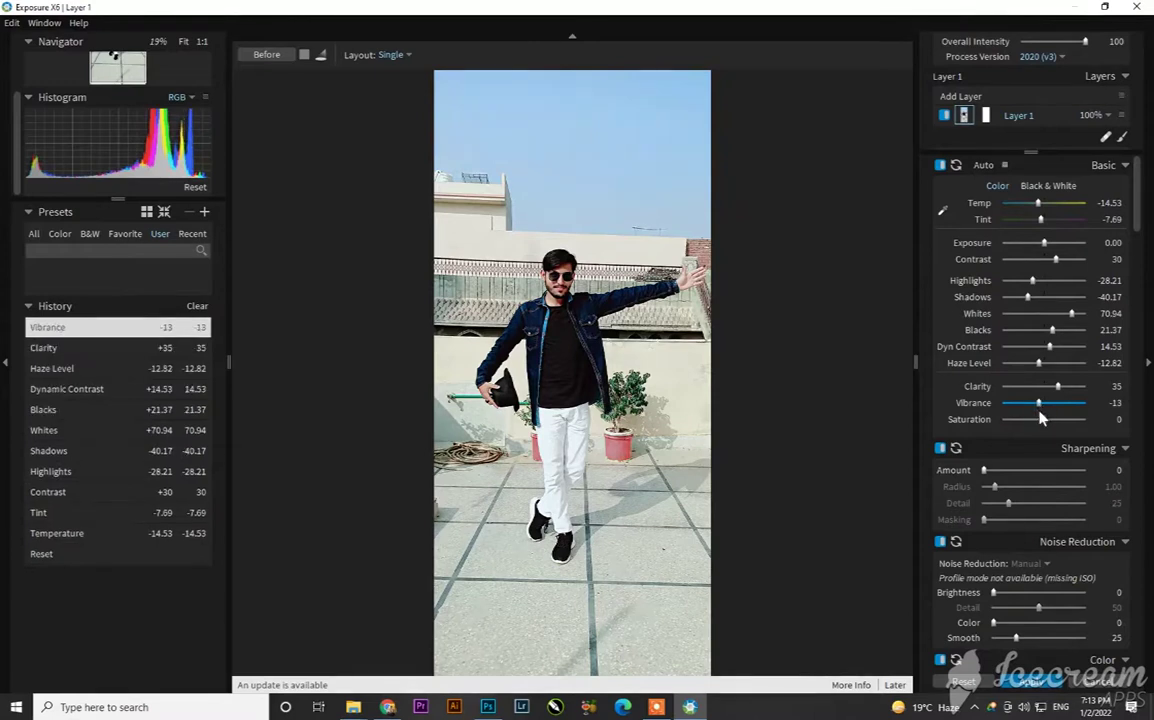
scroll(1040, 420, down, 10)
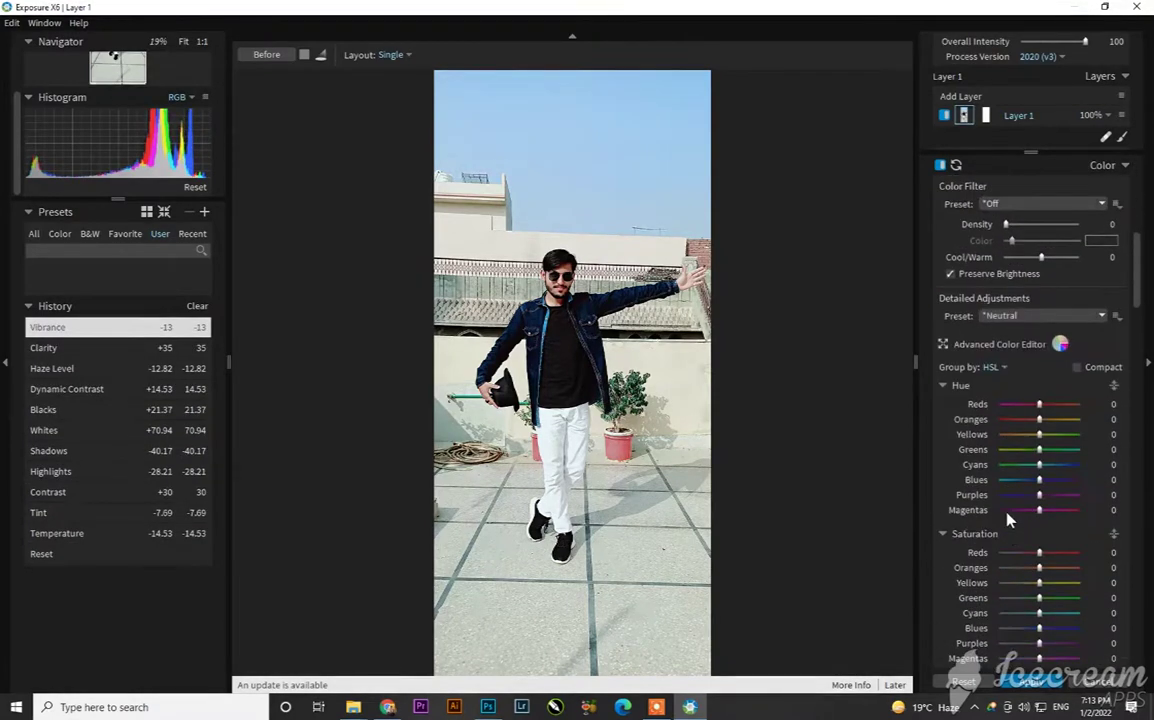
drag(1040, 408, 977, 413)
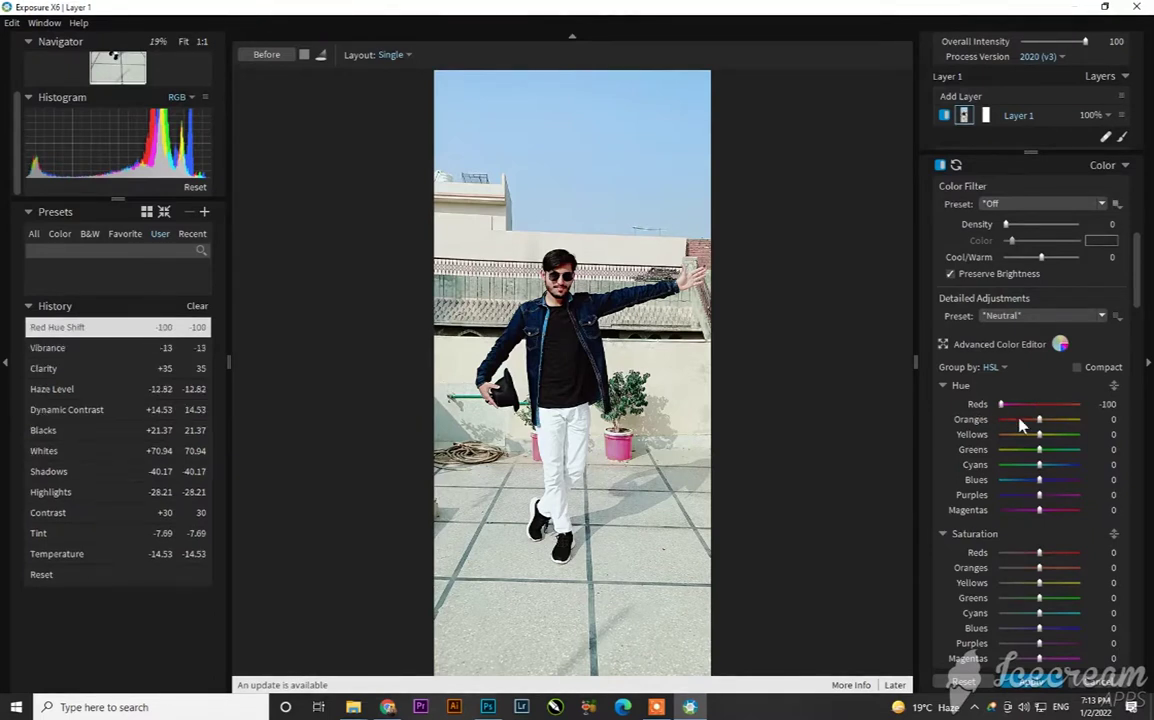
key(ctrl+z)
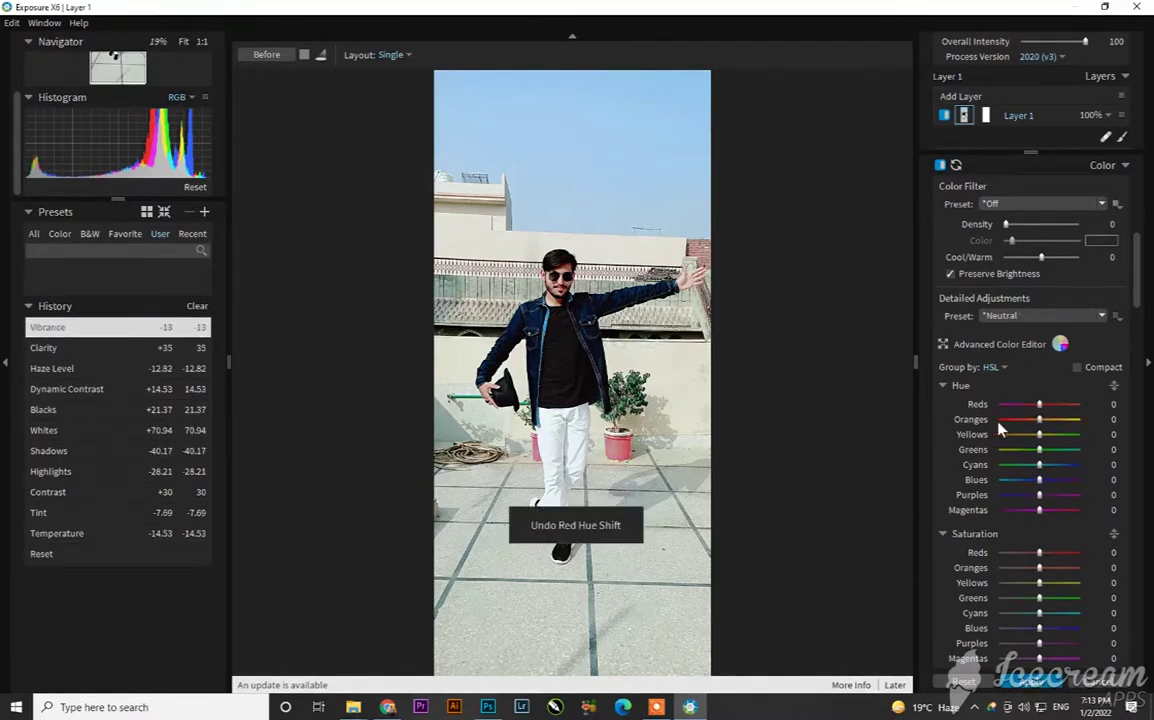
Step: Set the Oranges to saturation -33 and luminance 18, and the Yellows to saturation -100
scroll(1010, 452, down, 3)
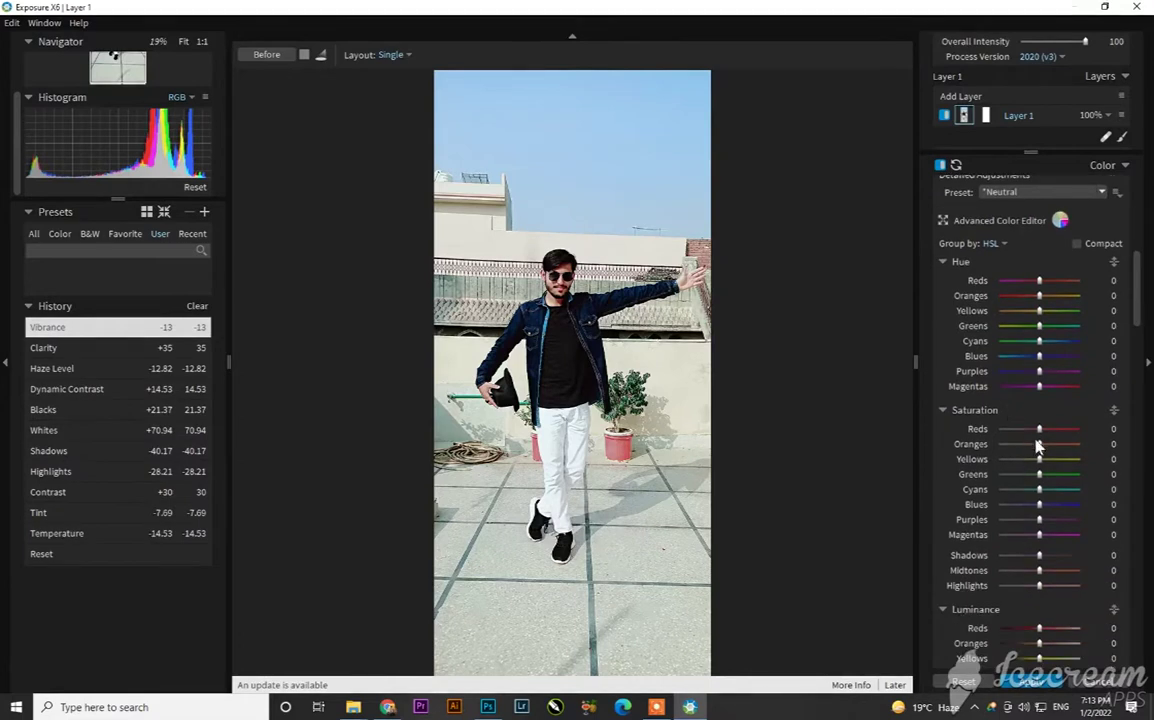
drag(1032, 448, 1028, 444)
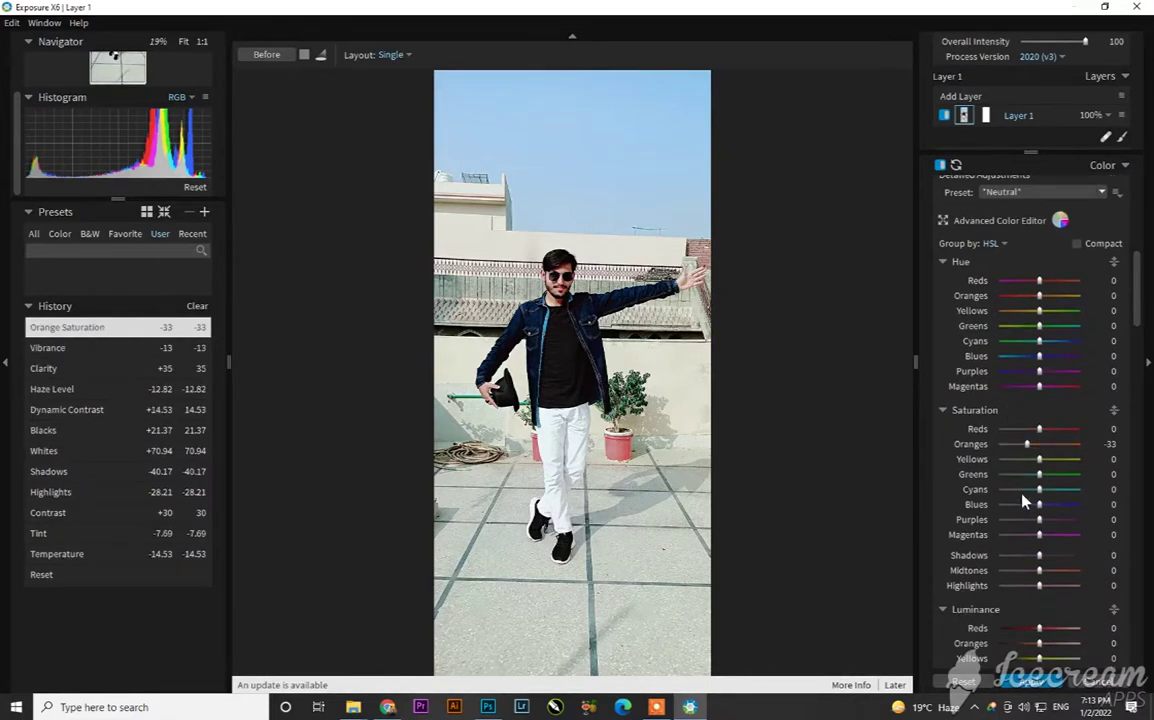
drag(1040, 643, 1053, 645)
drag(1048, 656, 1047, 656)
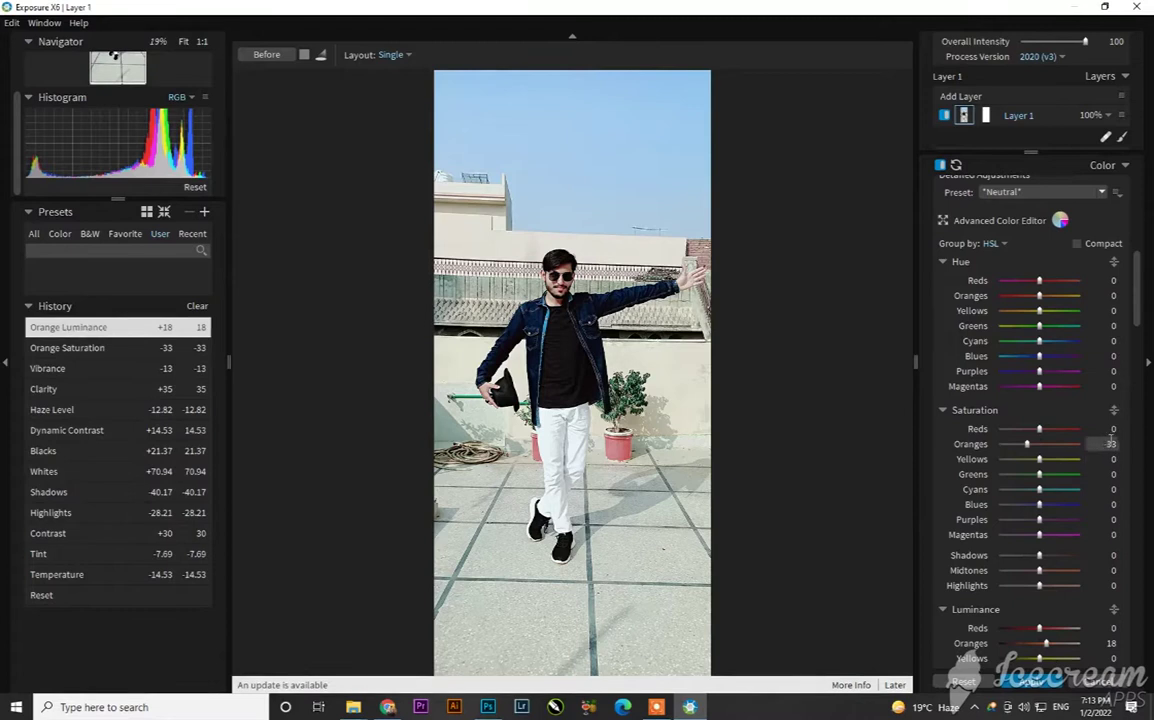
drag(1040, 462, 1000, 459)
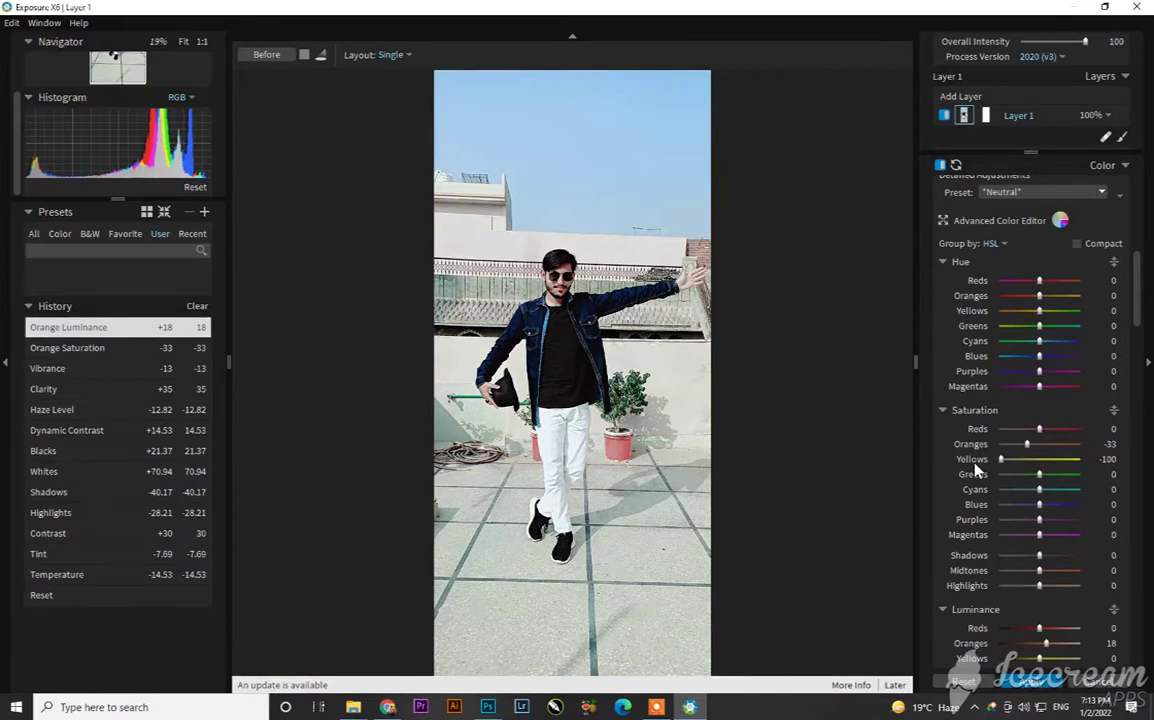
Step: Set the hue of Greens and Cyans to 100, and try the same shift on Blues before undoing it
drag(1048, 327, 1080, 360)
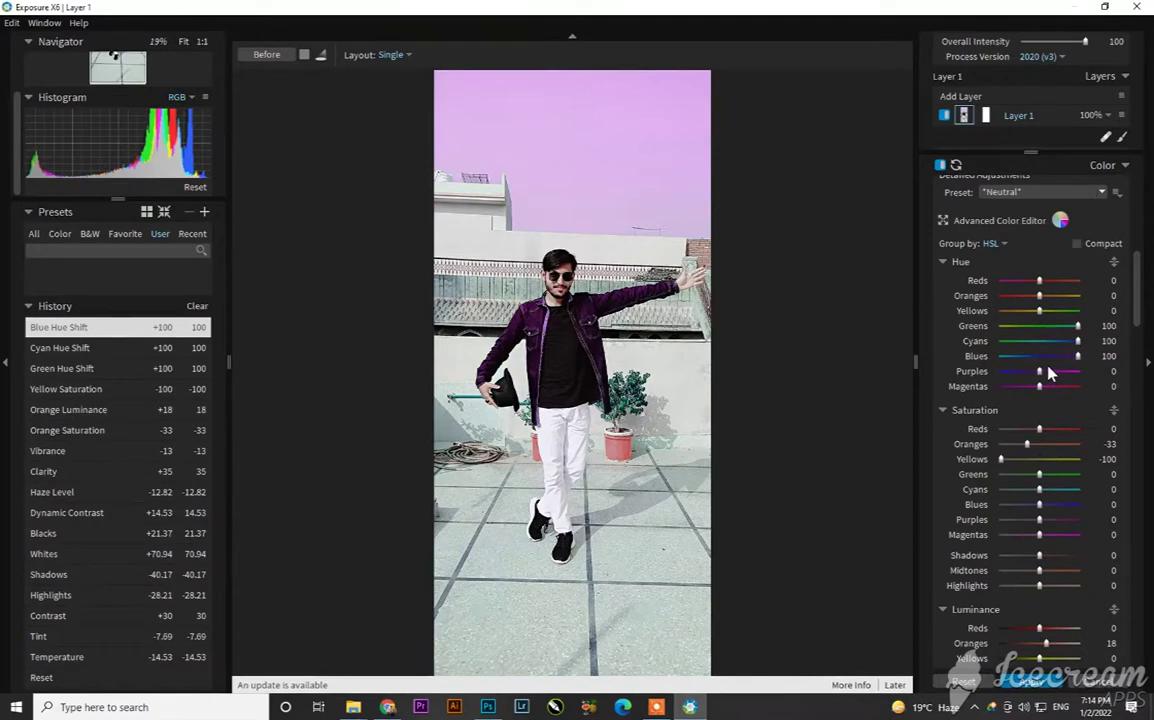
key(ctrl+z)
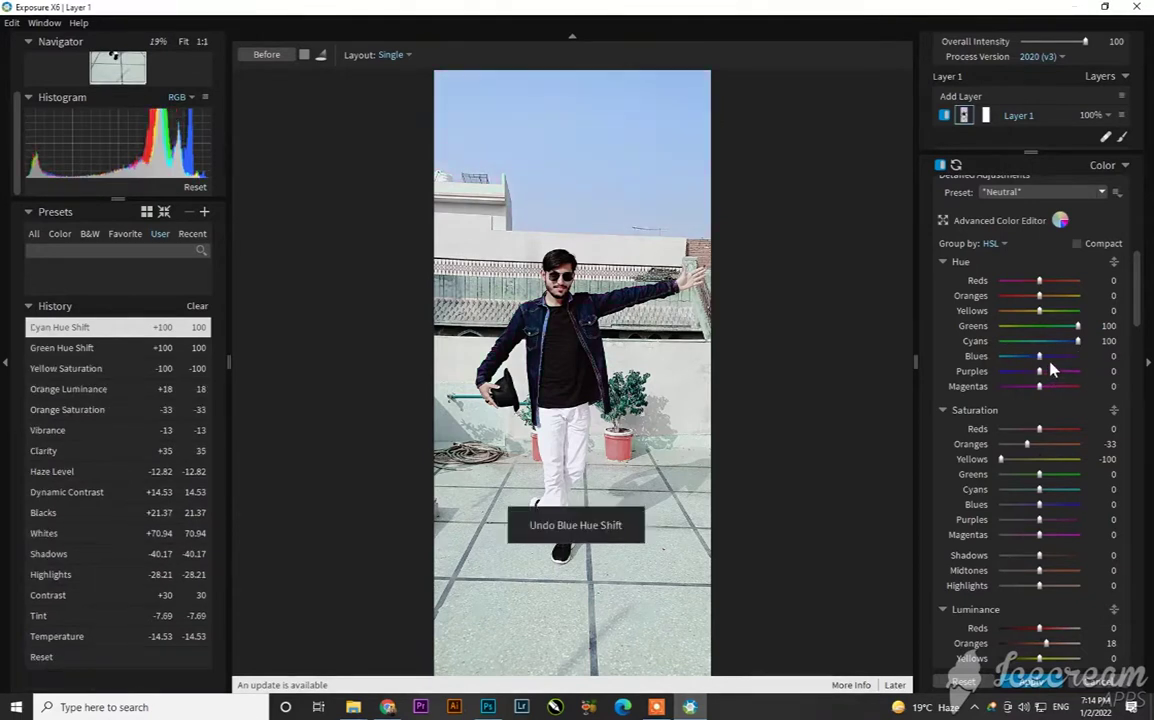
scroll(1048, 416, down, 10)
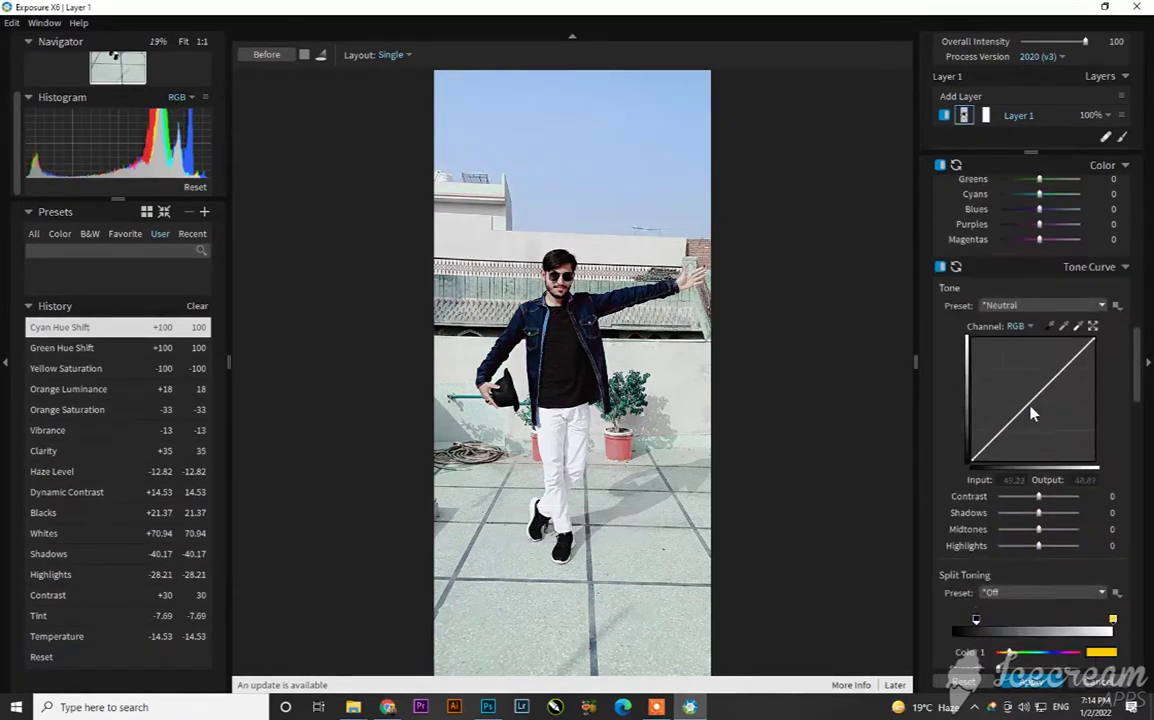
click(1035, 310)
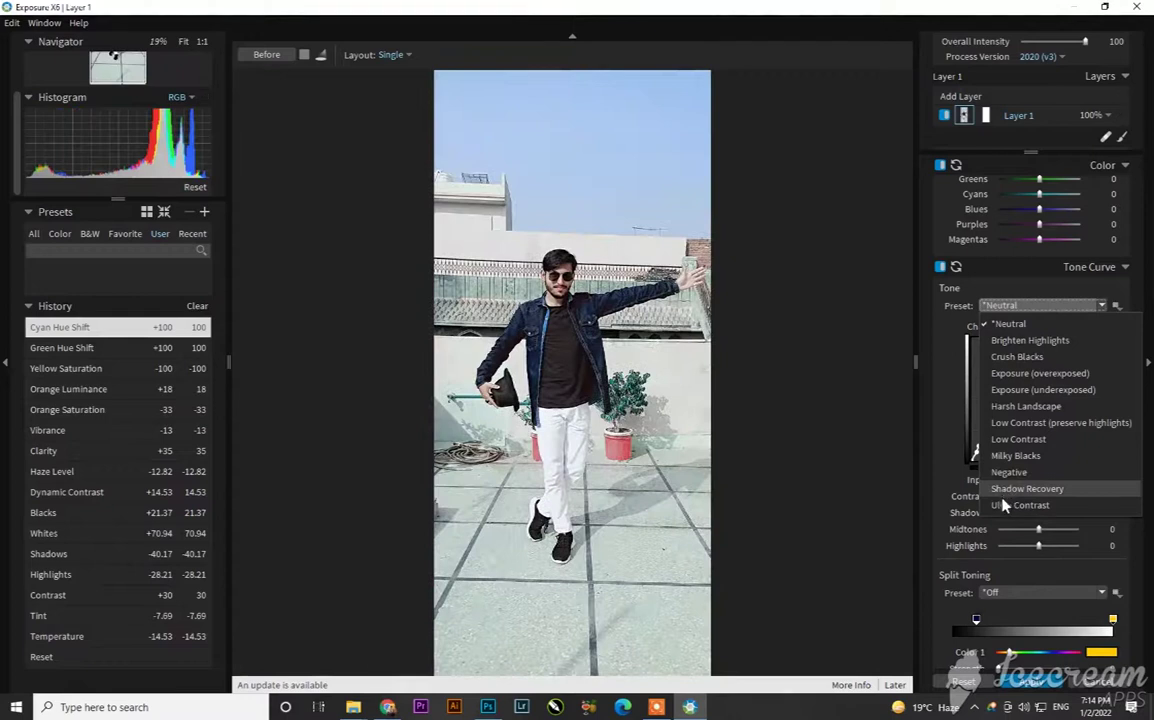
scroll(947, 490, down, 8)
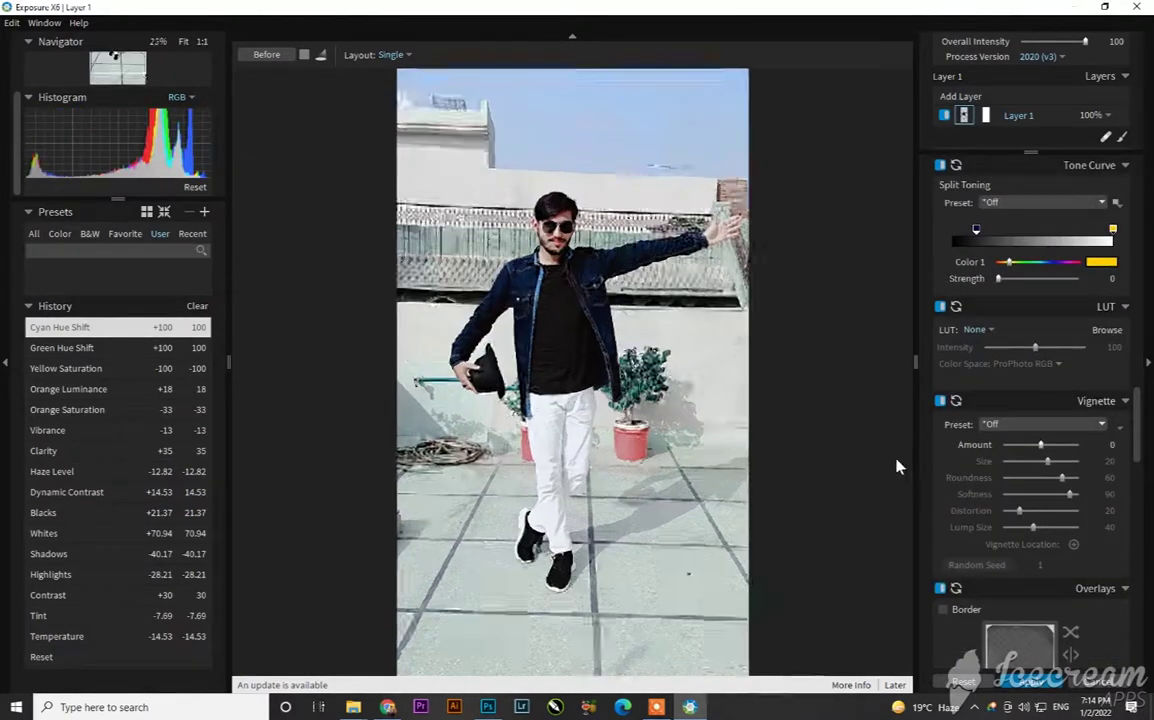
scroll(715, 415, up, 2)
scroll(708, 400, down, 3)
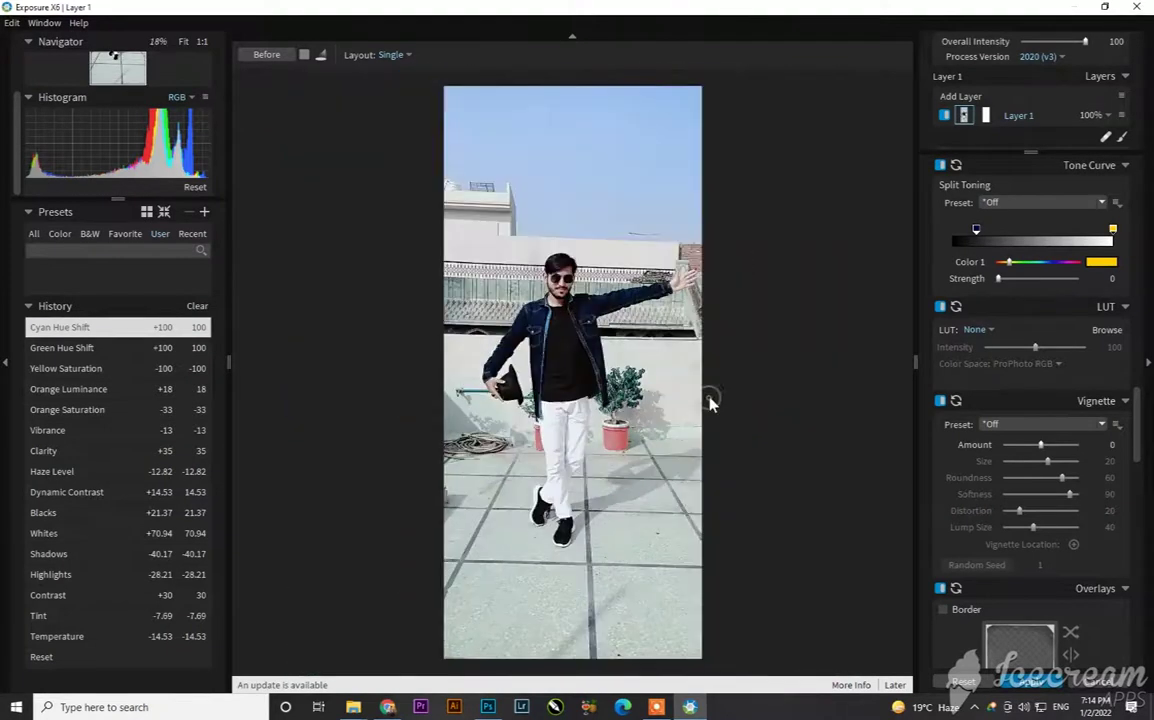
Step: Lower the tone curve's Contrast to -43 and its Shadows to -36
scroll(1040, 400, up, 5)
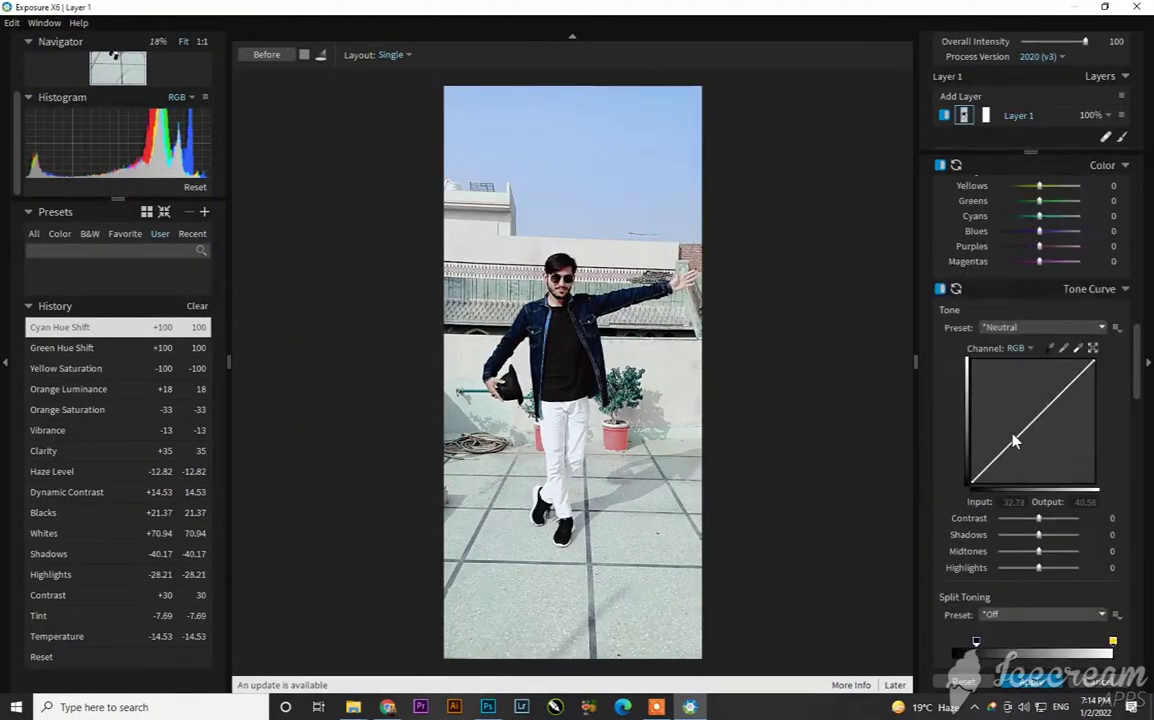
scroll(1016, 420, down, 3)
drag(1043, 400, 1022, 400)
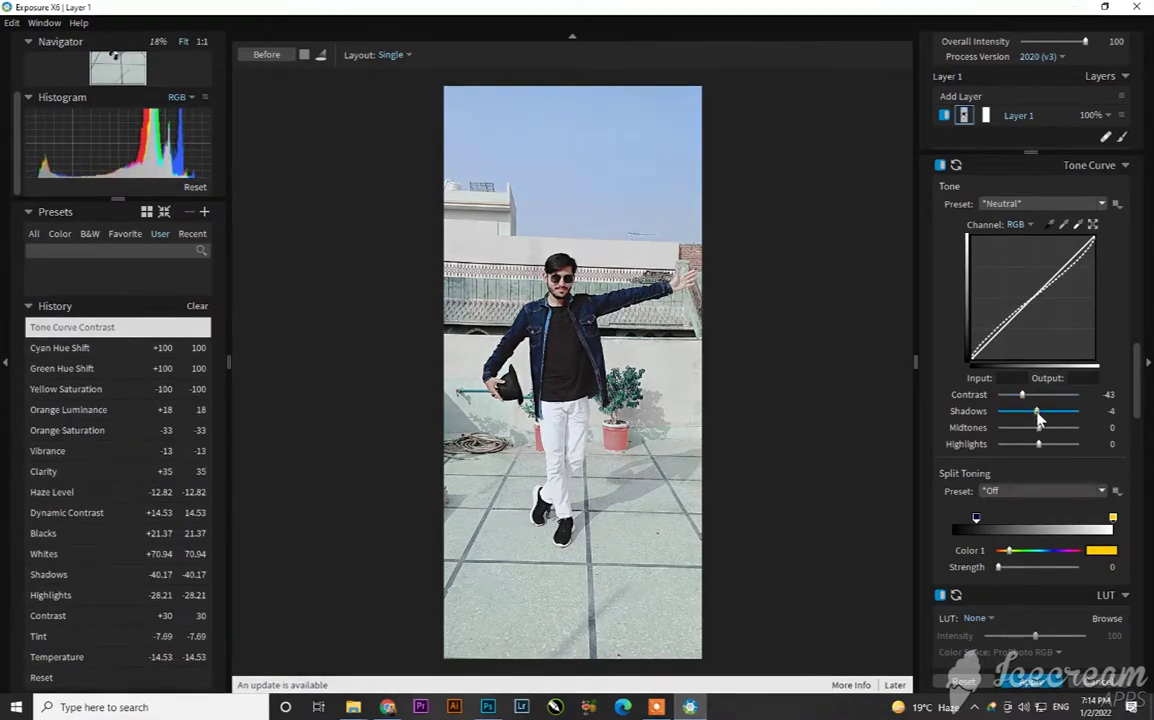
drag(1037, 416, 1026, 420)
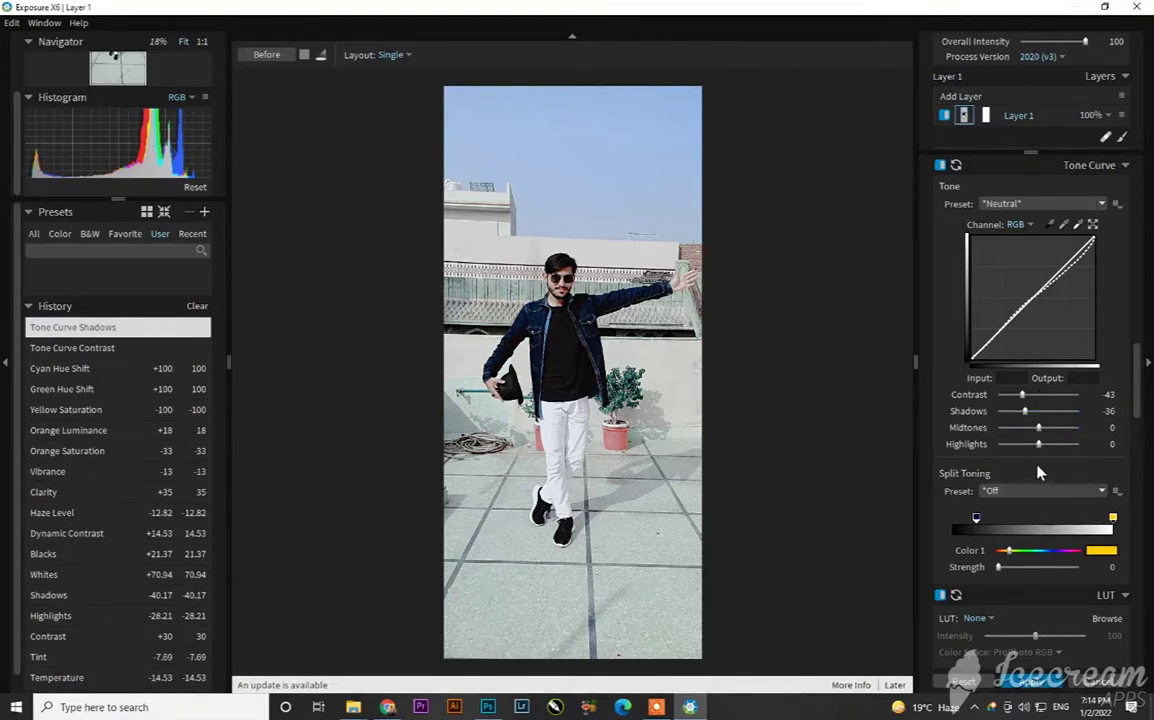
scroll(1036, 475, down, 2)
click(1040, 409)
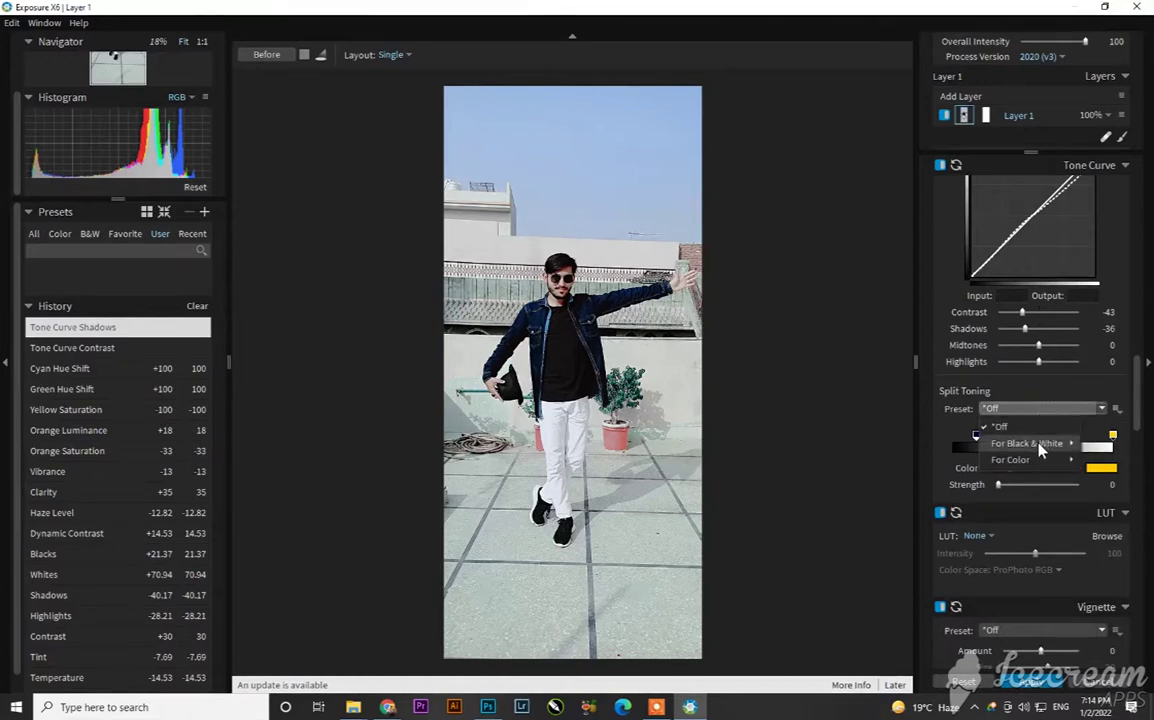
mouse_move(1040, 447)
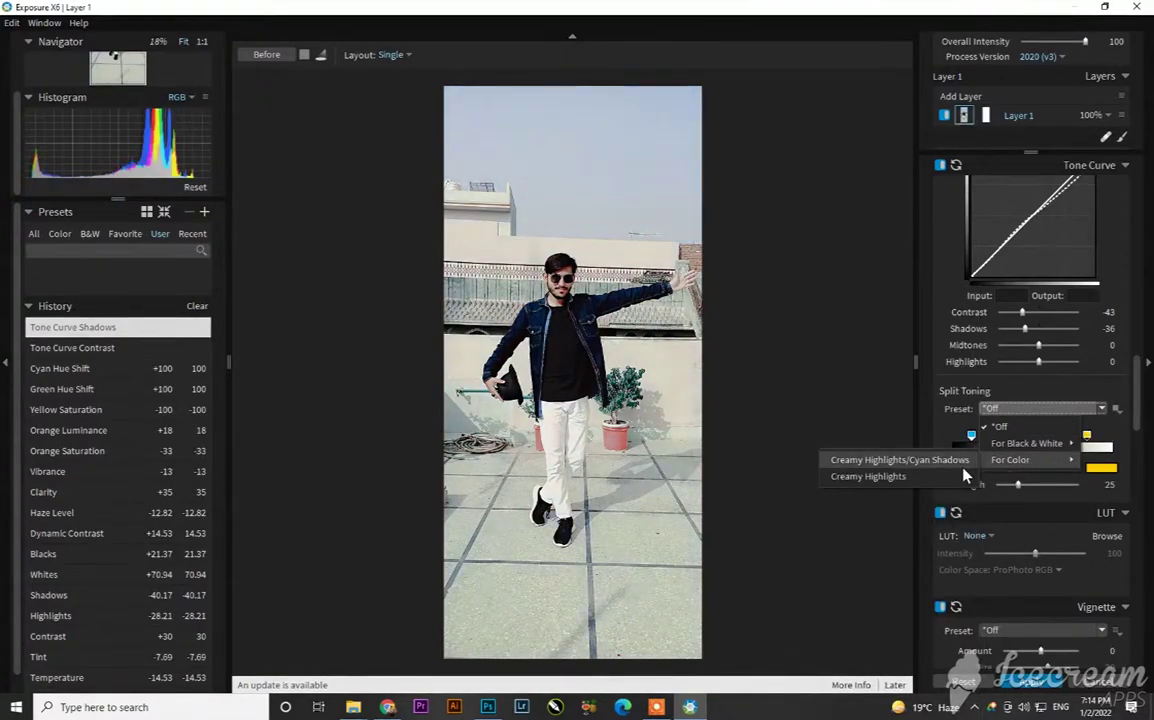
click(760, 418)
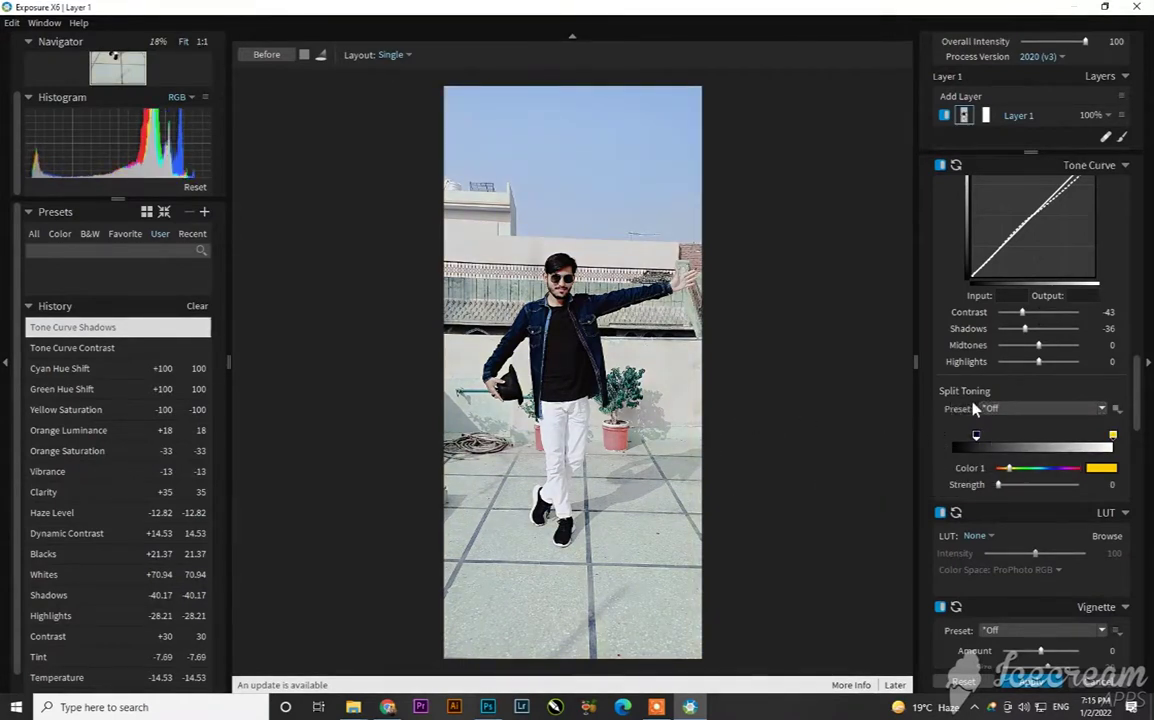
Step: Move the dark blue Color 2 marker of the split toning to just past the middle of the tone gradient
drag(978, 438, 1037, 440)
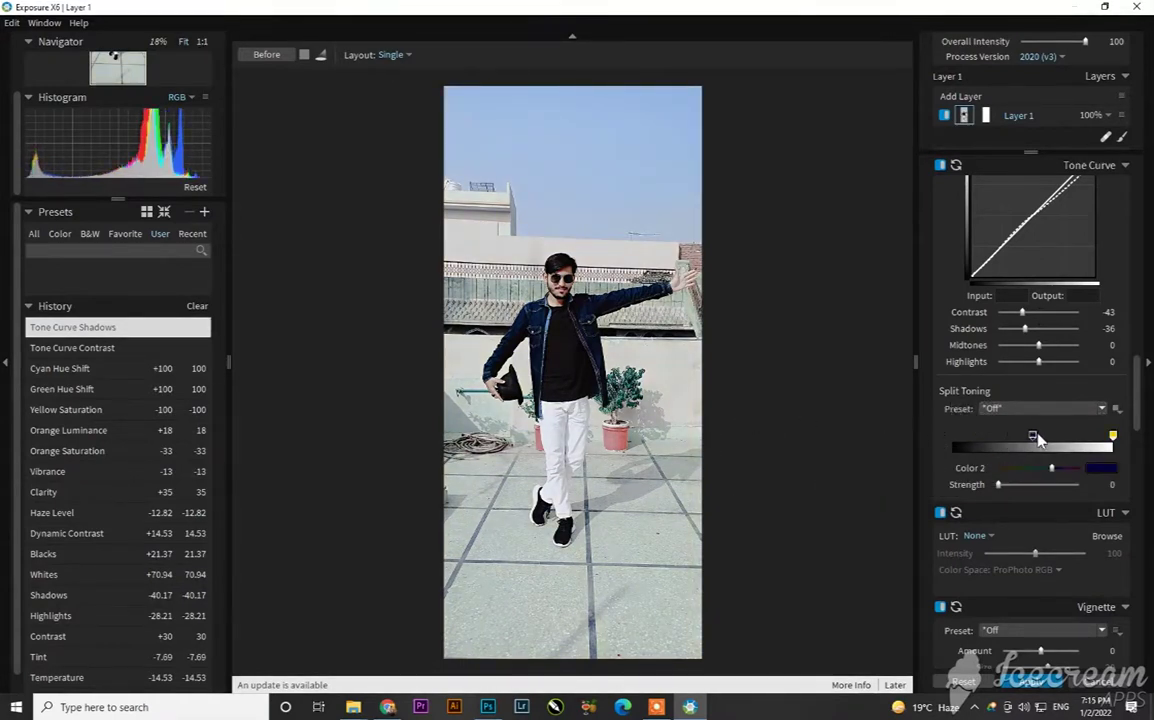
drag(1108, 440, 1044, 440)
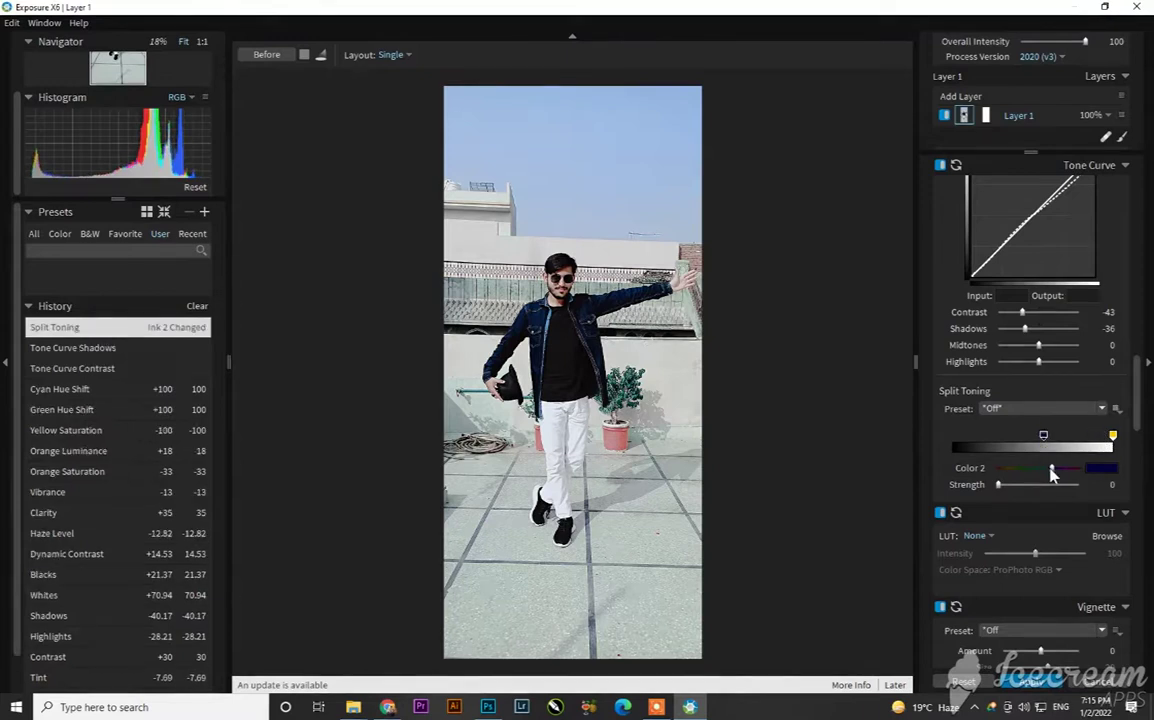
mouse_move(1052, 469)
mouse_down()
mouse_move(1062, 469)
mouse_move(1012, 486)
mouse_move(1133, 481)
mouse_move(1030, 485)
mouse_up()
key(ctrl+z)
key(ctrl+z)
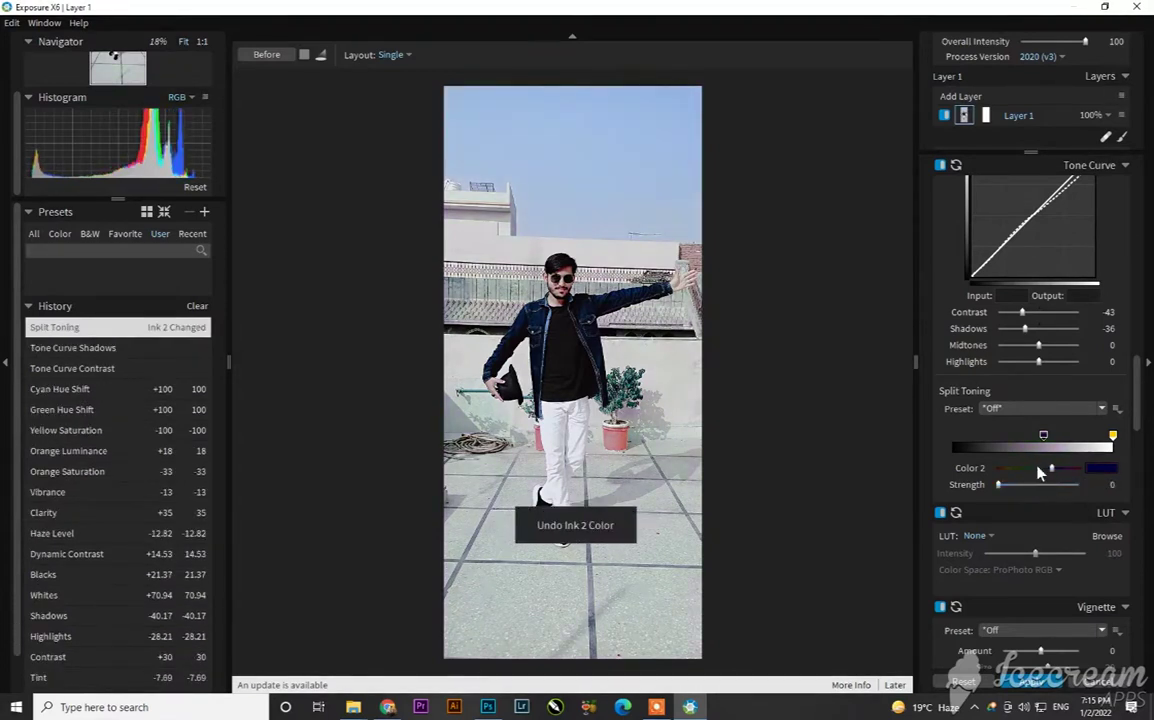
Step: Apply the sample LUT "Saturate, Protecting Skin" to the photo
scroll(1010, 452, down, 3)
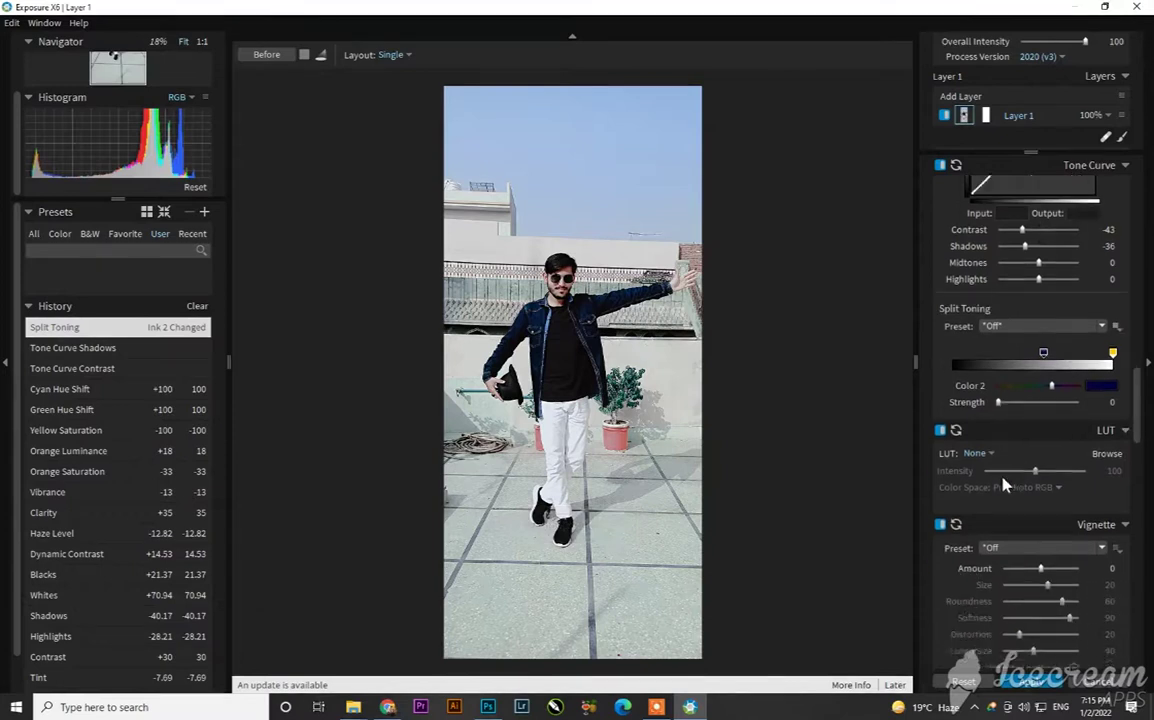
click(975, 414)
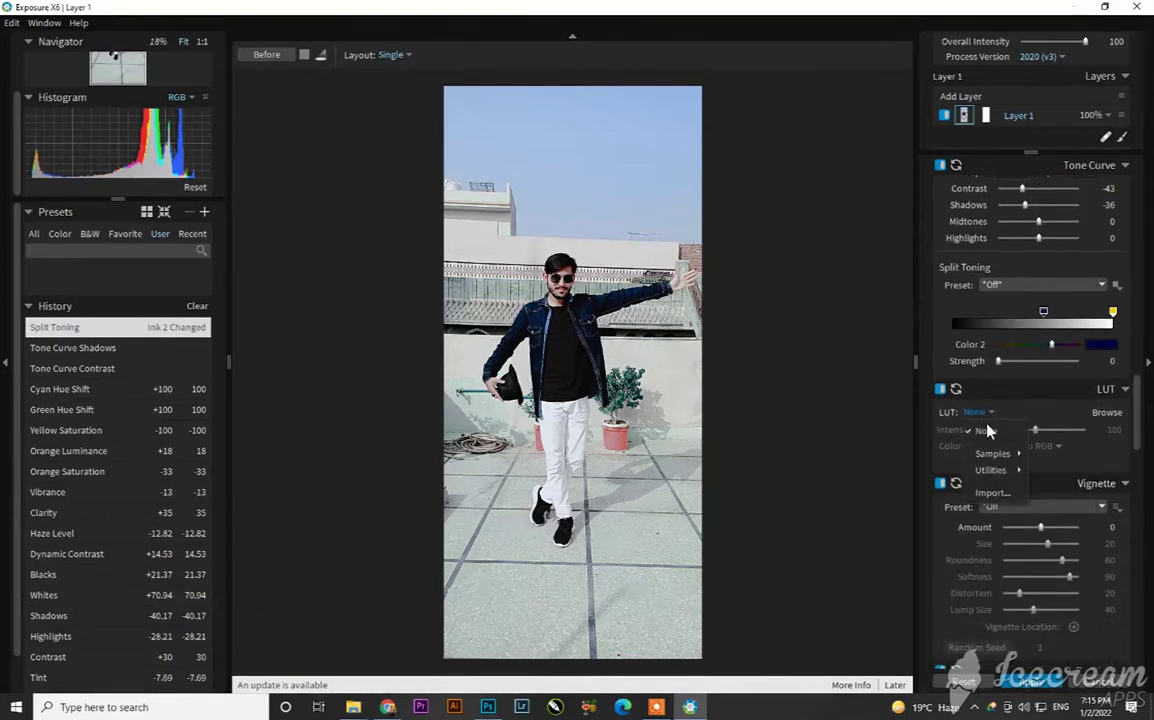
mouse_move(990, 455)
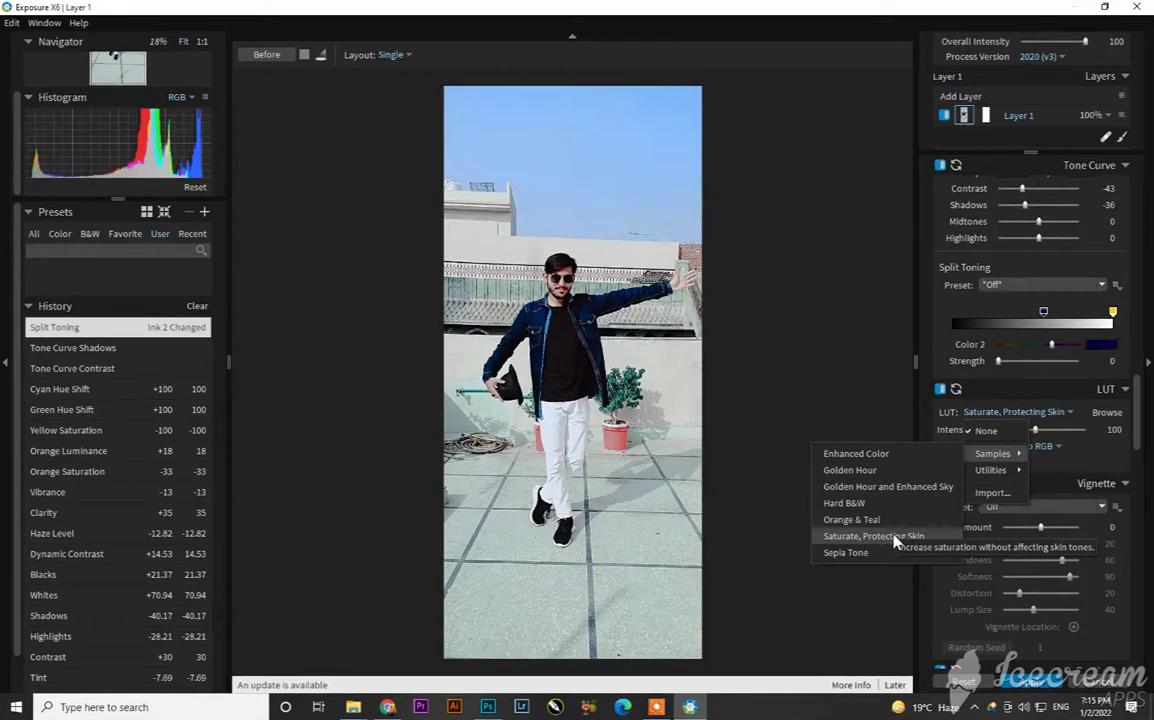
click(895, 537)
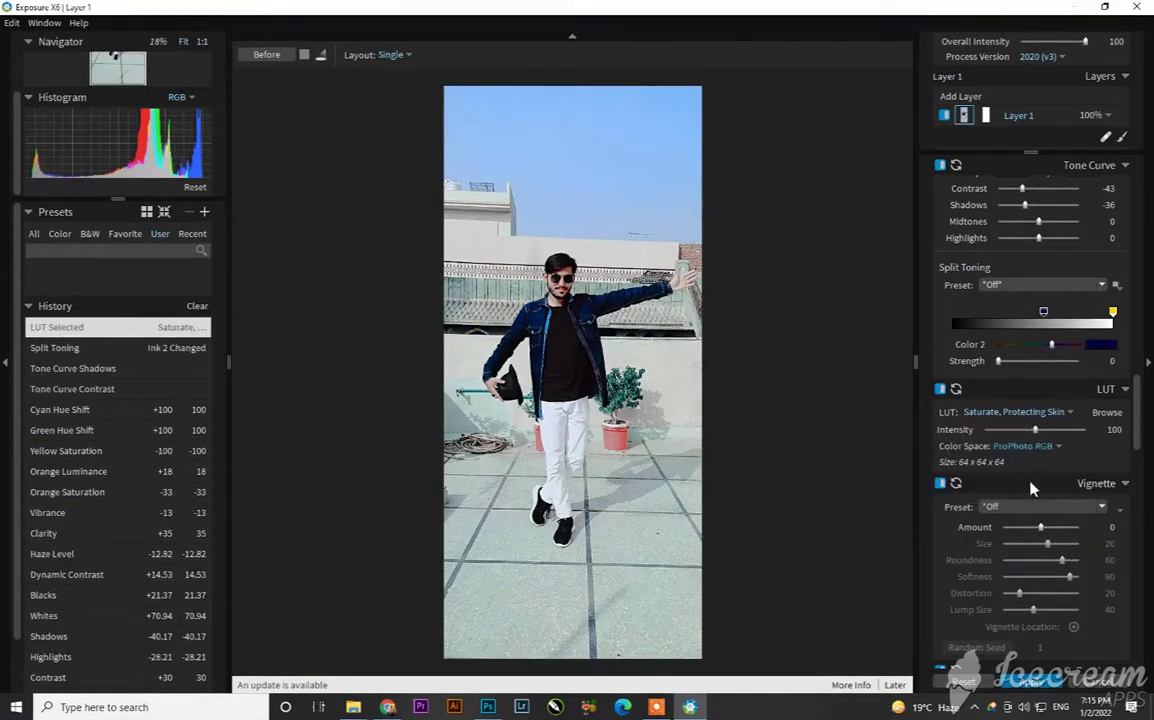
Step: Darken the photo's edges with a vignette, leaving the presets unused and setting its Amount to 89
click(1038, 508)
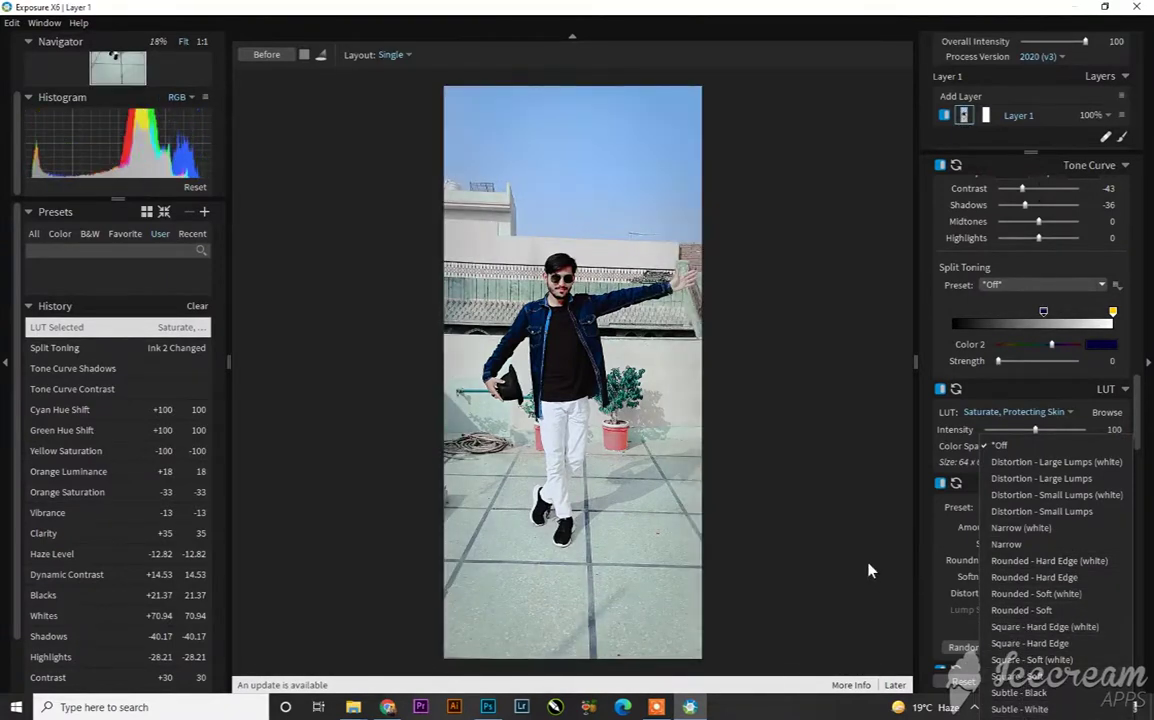
click(867, 562)
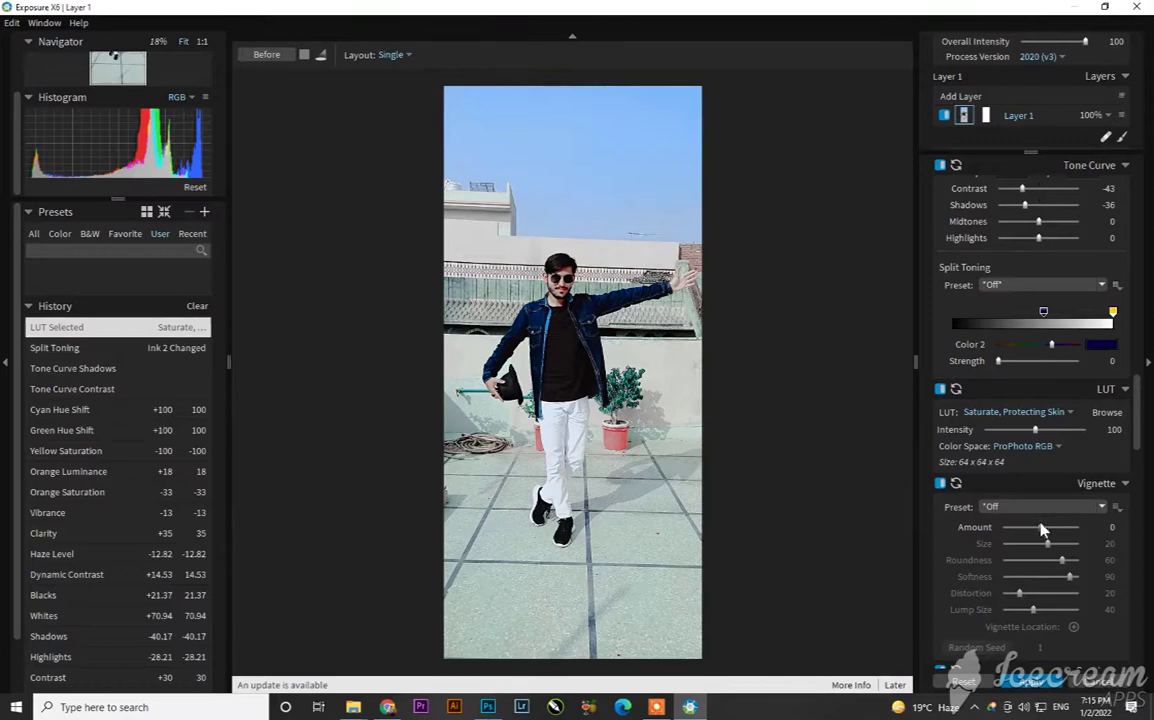
drag(1041, 533, 1073, 528)
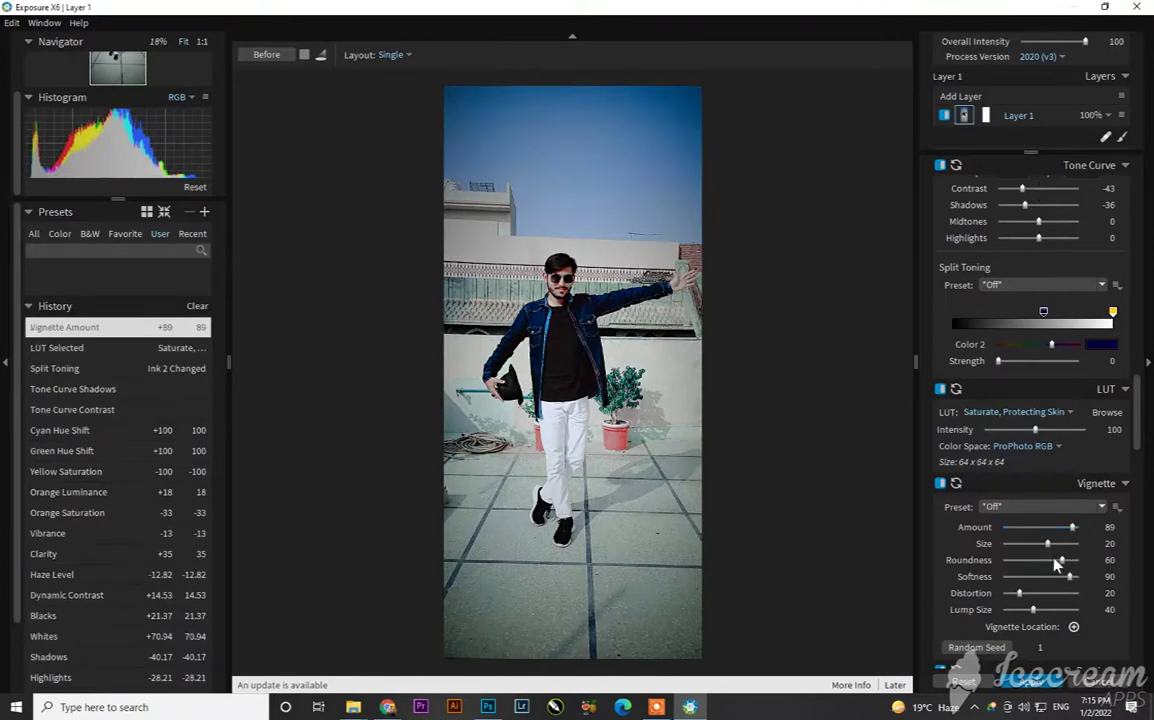
Step: Reduce the vignette's Size to 1
drag(1067, 541, 1043, 554)
click(1008, 543)
click(1008, 543)
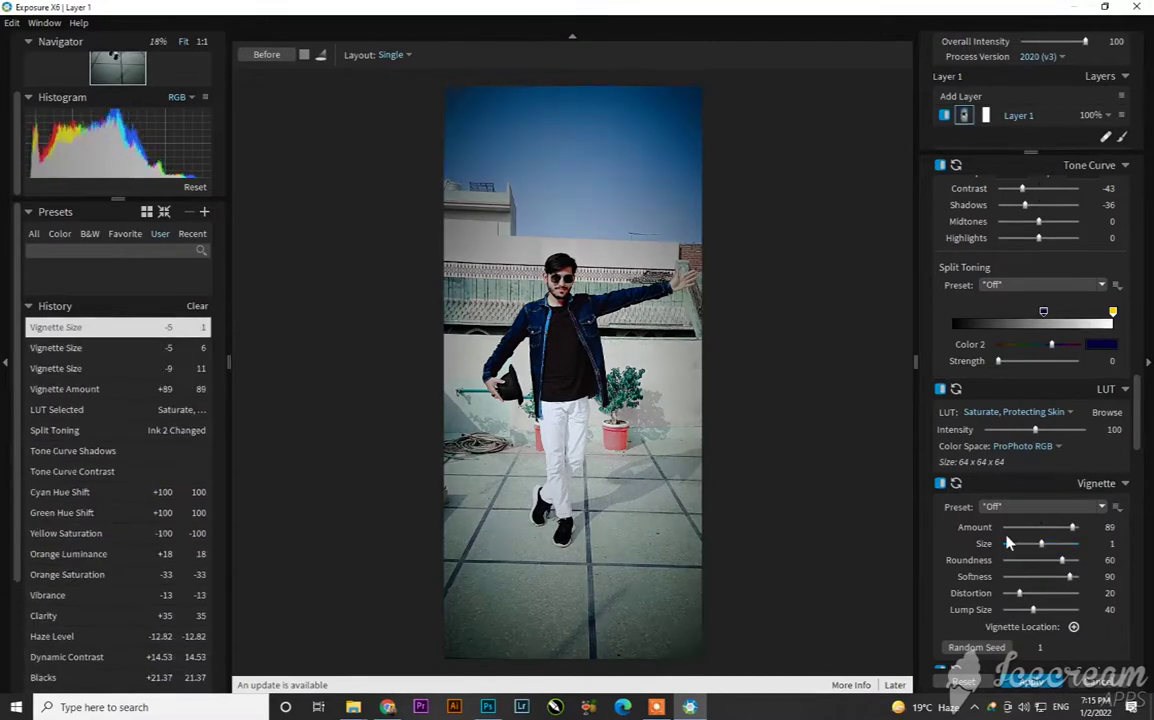
Step: Try the available border overlays on the photo, from Black through Watercolor Wash, without choosing one, and leave the border disabled
scroll(1020, 596, down, 4)
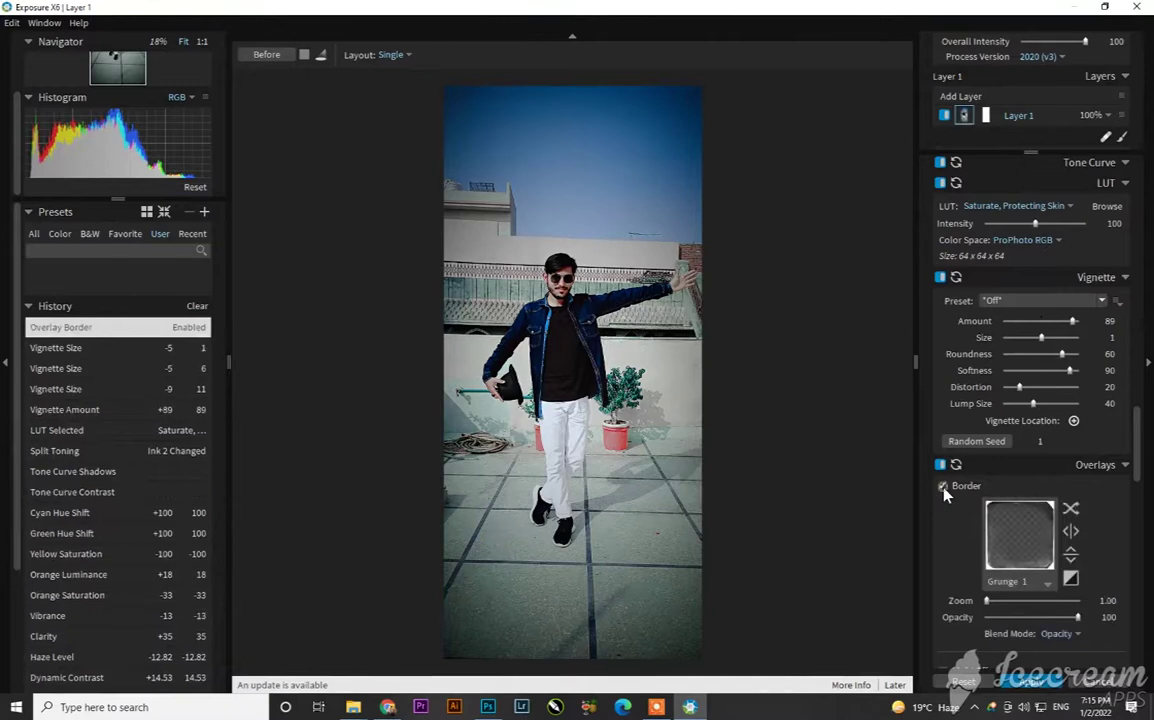
click(942, 488)
click(1046, 584)
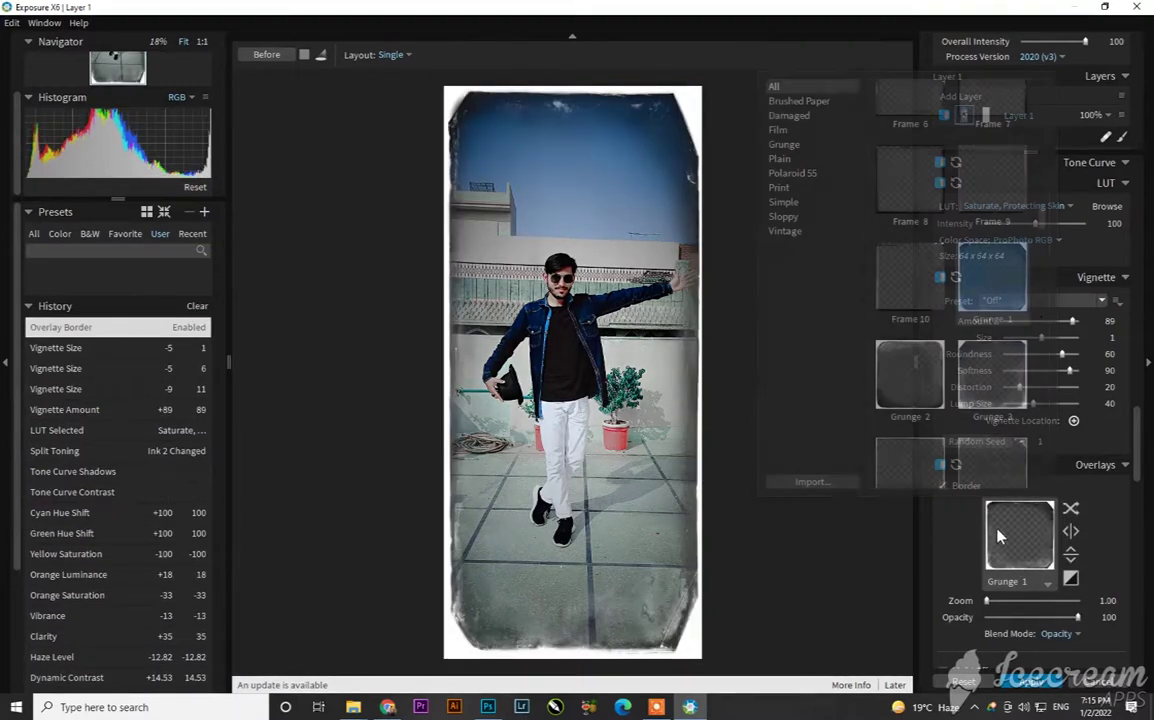
scroll(888, 226, up, 3)
scroll(888, 226, up, 2)
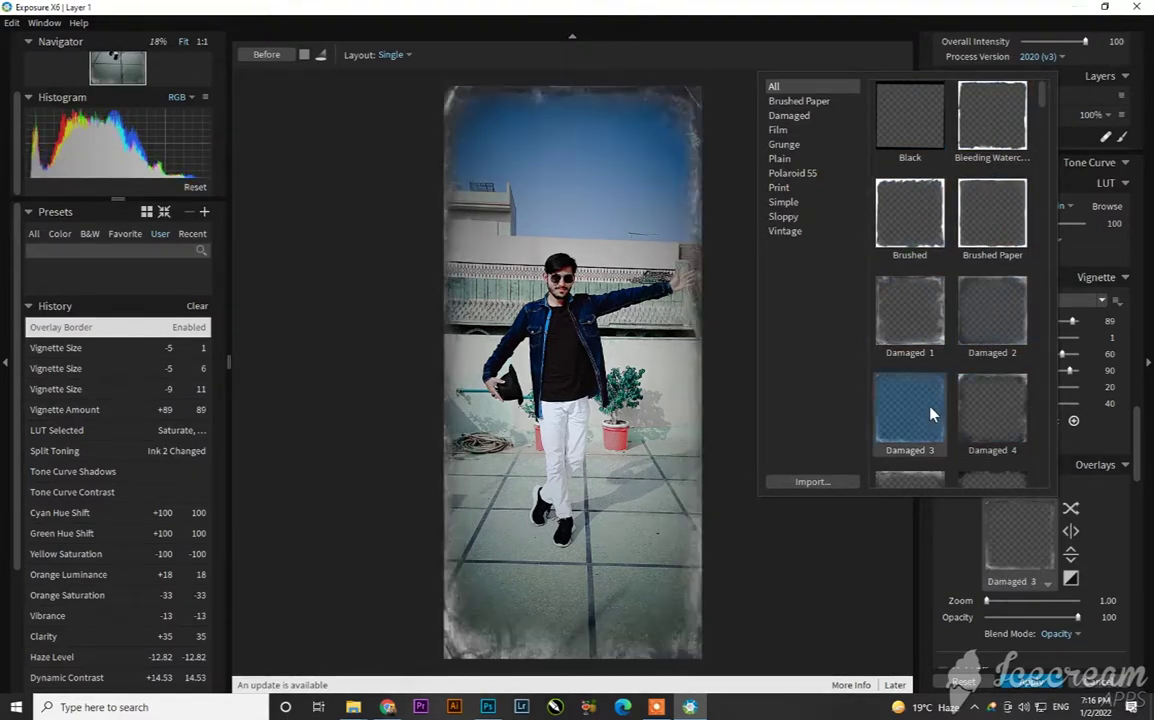
scroll(935, 410, down, 5)
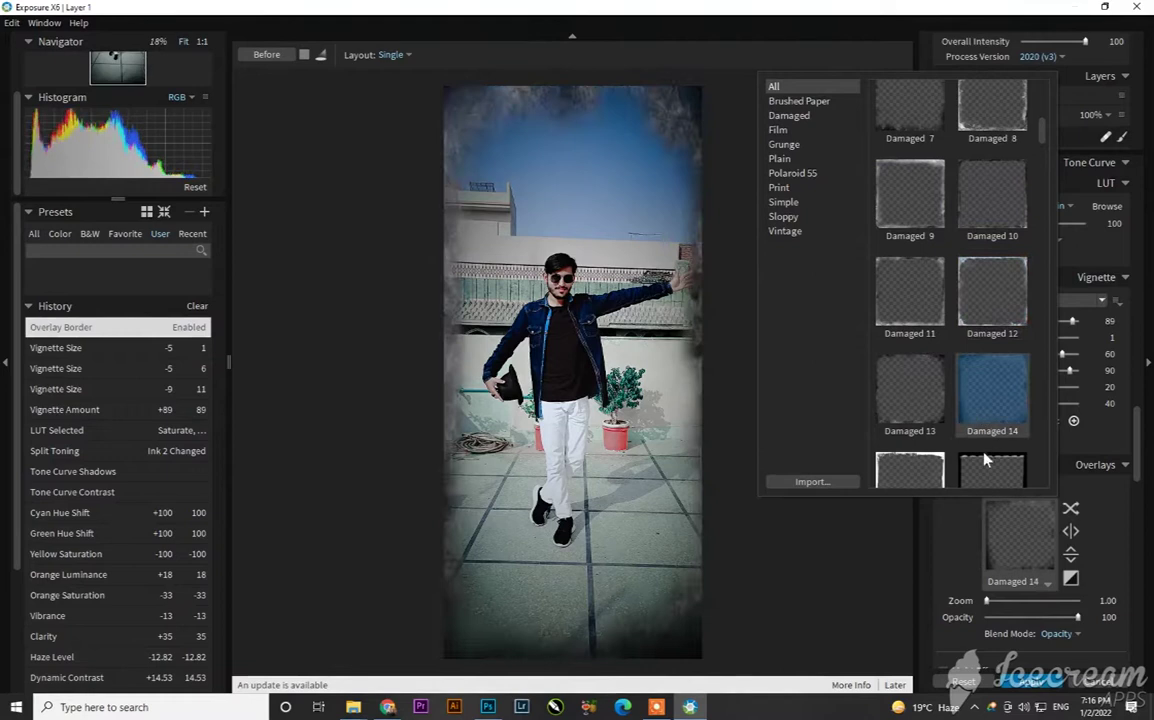
scroll(935, 470, down, 5)
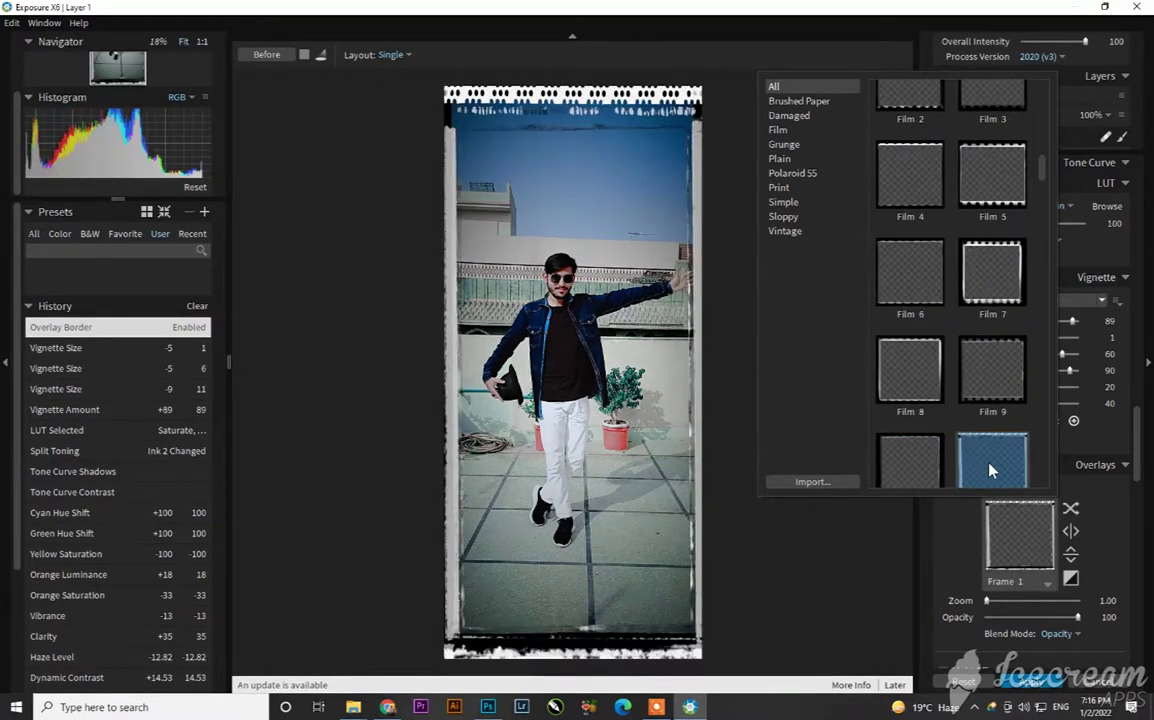
scroll(990, 470, down, 3)
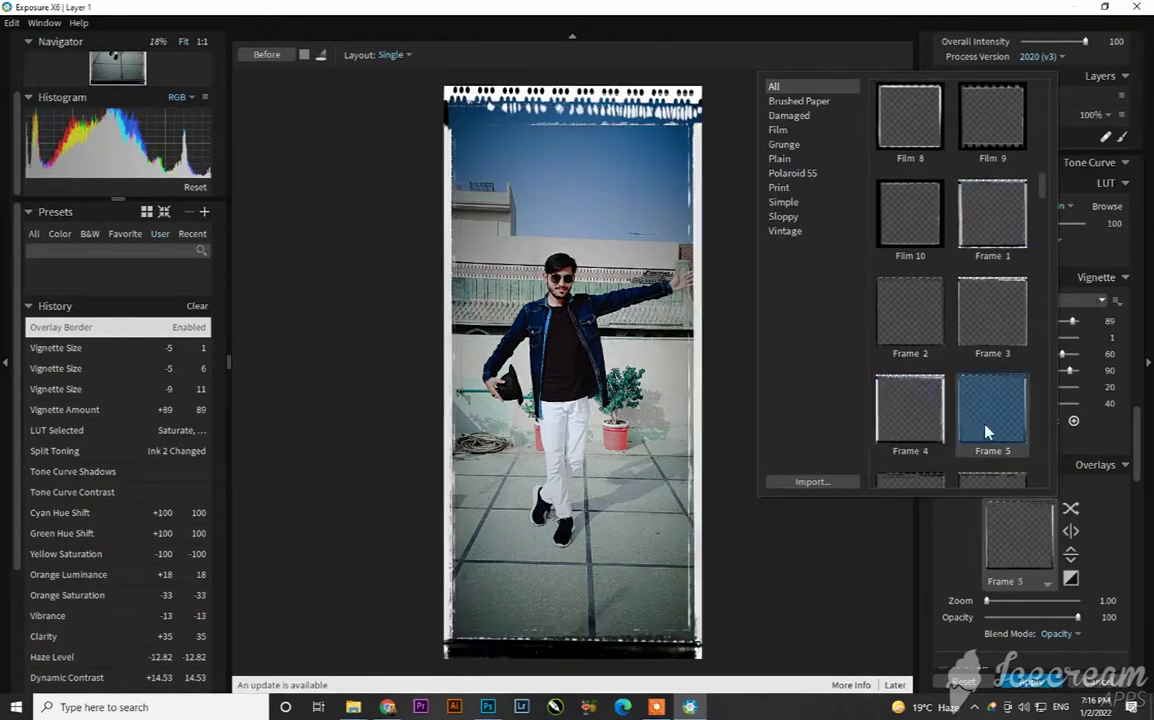
scroll(985, 435, down, 3)
scroll(898, 455, down, 6)
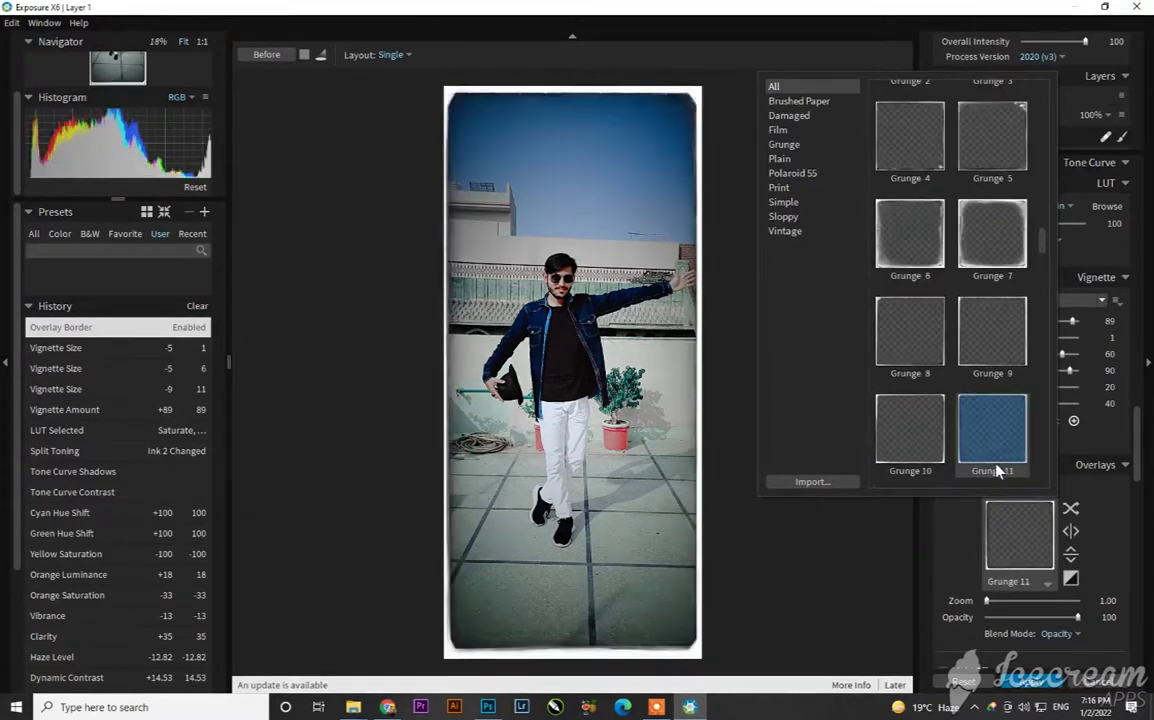
scroll(900, 453, down, 10)
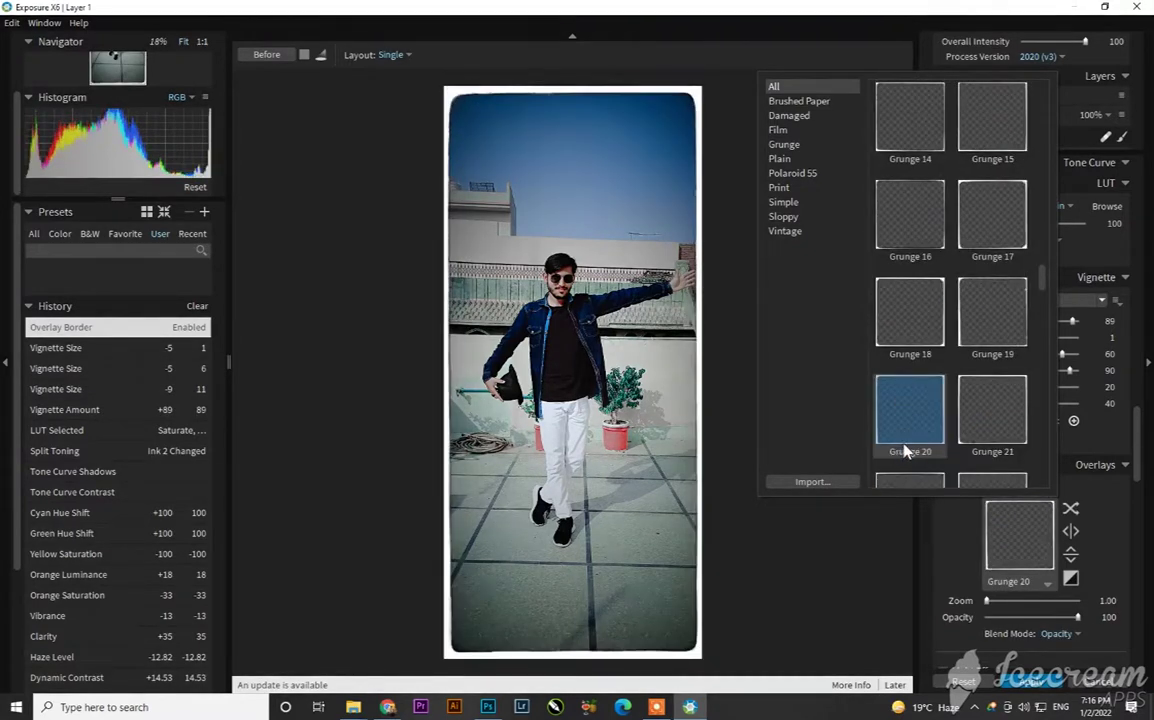
scroll(905, 452, down, 5)
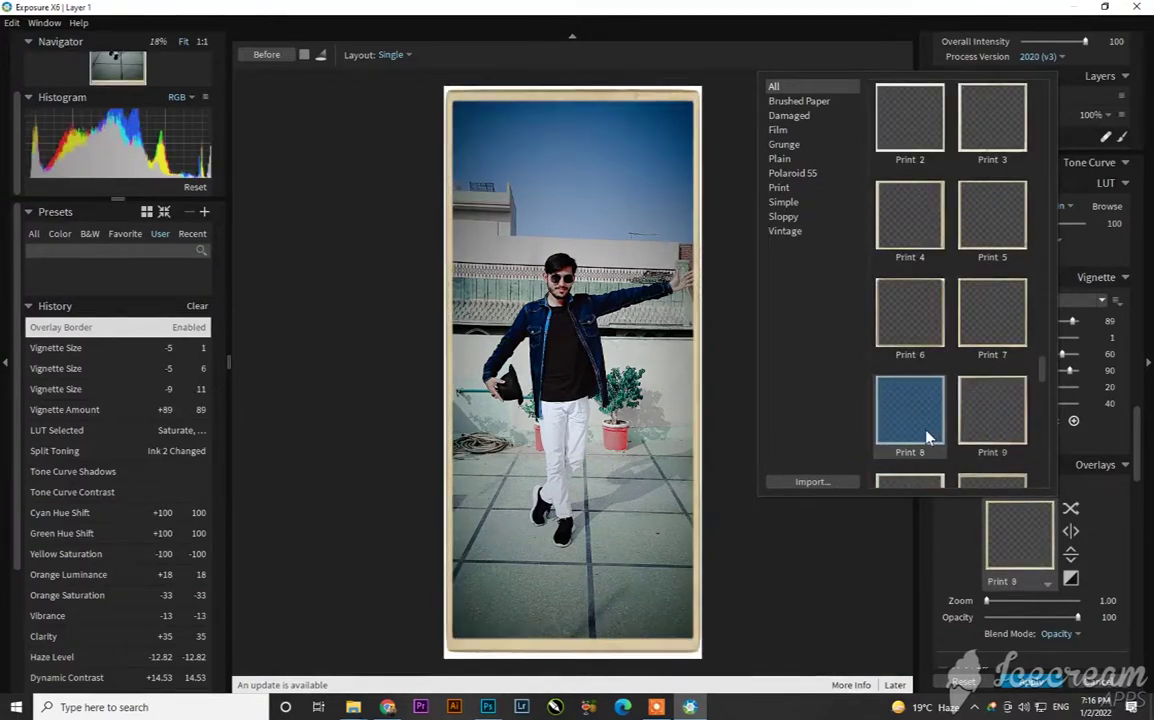
scroll(930, 440, down, 5)
scroll(995, 424, down, 10)
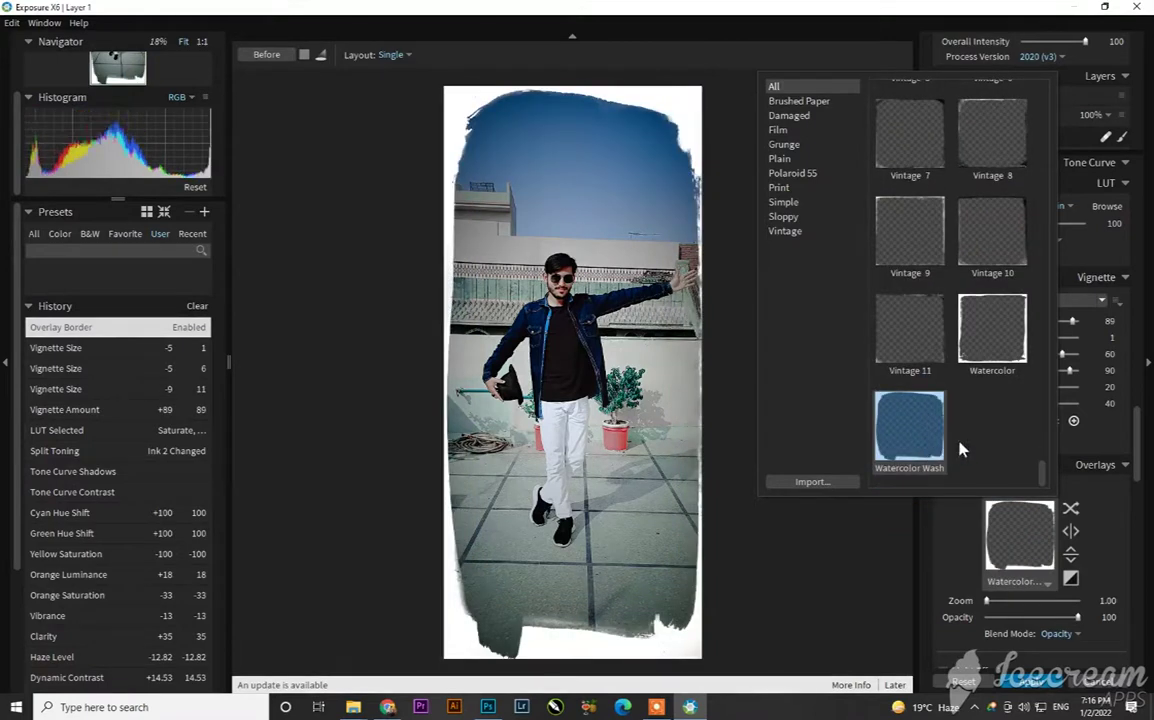
click(869, 551)
click(943, 486)
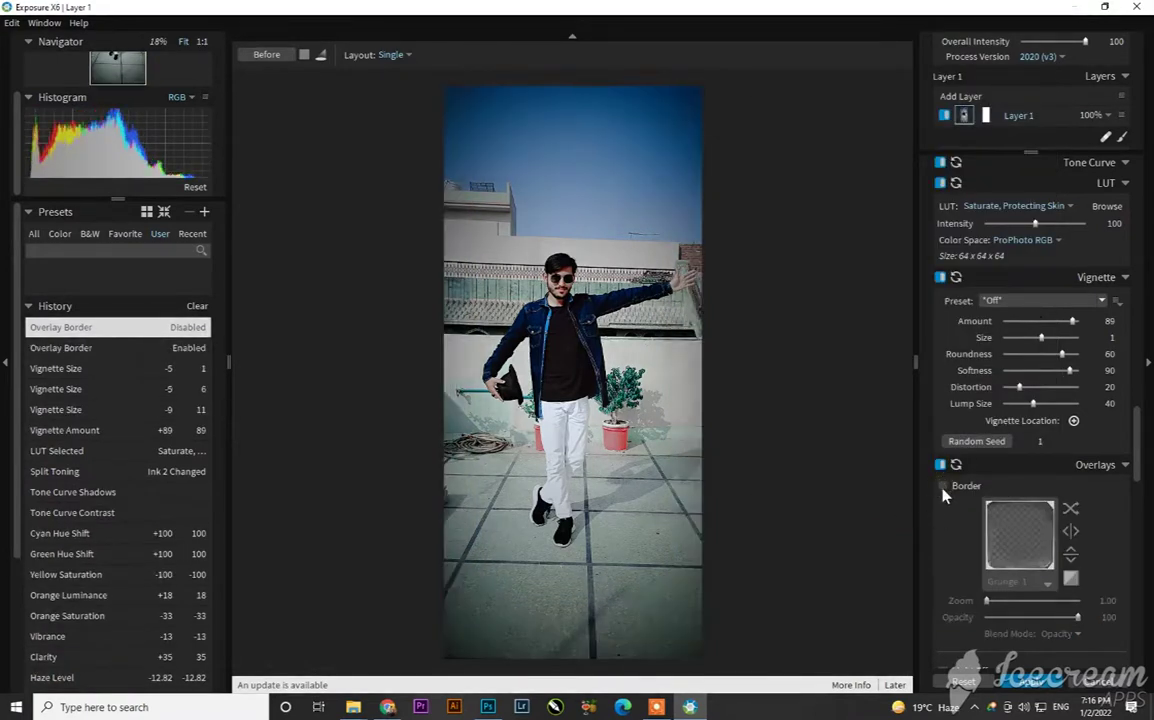
Step: Enable the Light Effect overlay and preview the effects of the full library on the photo
scroll(950, 530, down, 2)
scroll(958, 537, down, 2)
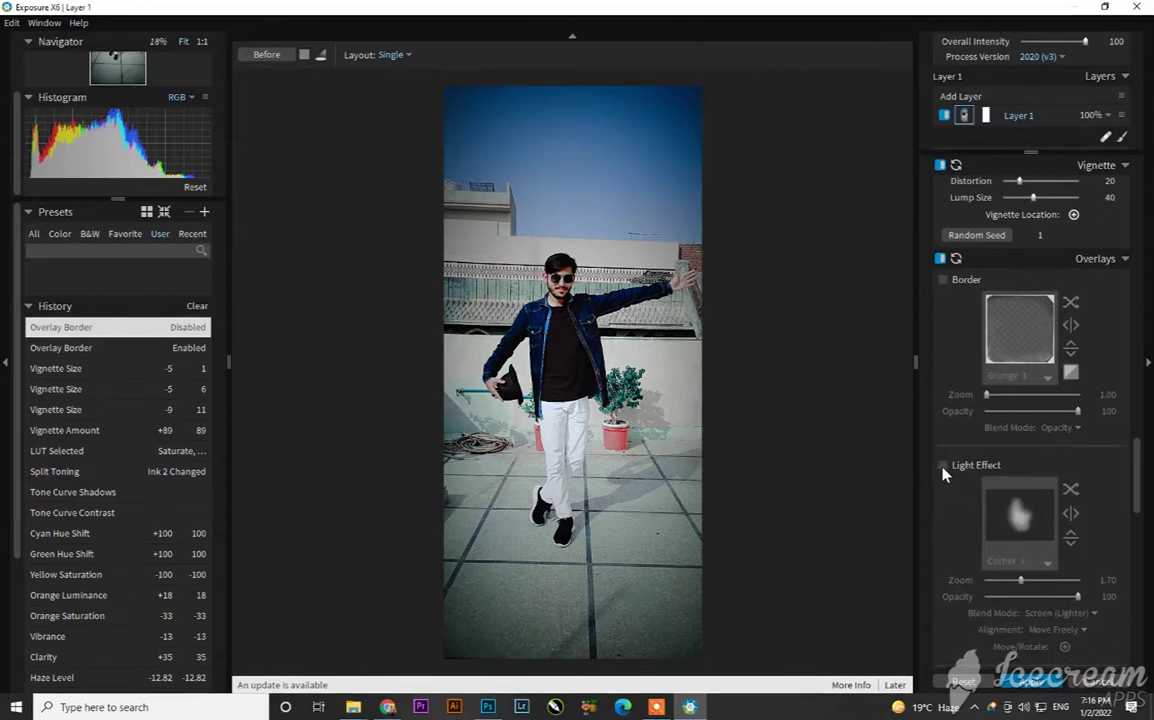
click(943, 468)
click(1028, 559)
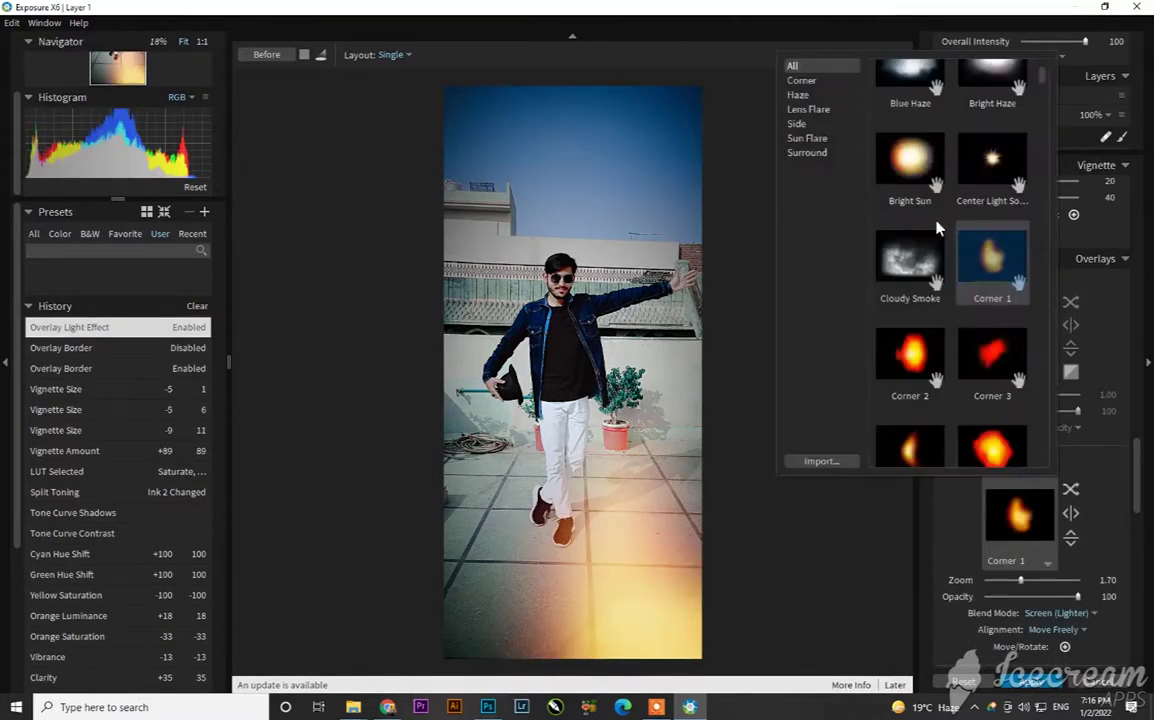
scroll(938, 229, up, 2)
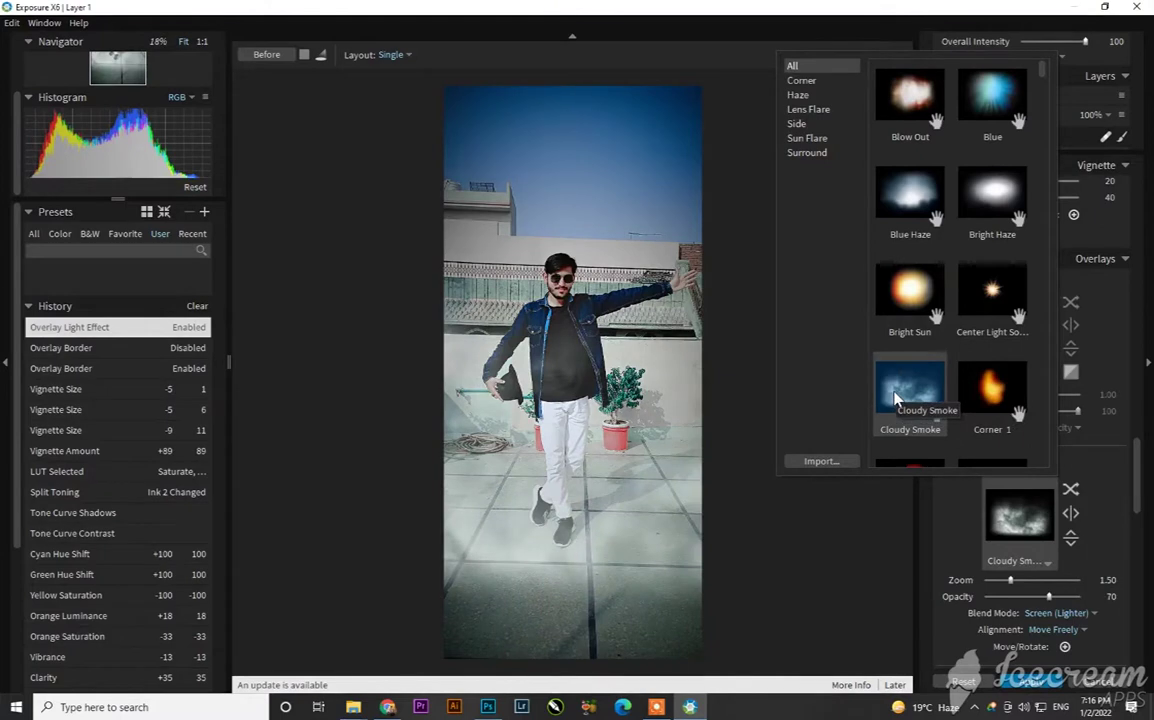
scroll(895, 400, down, 3)
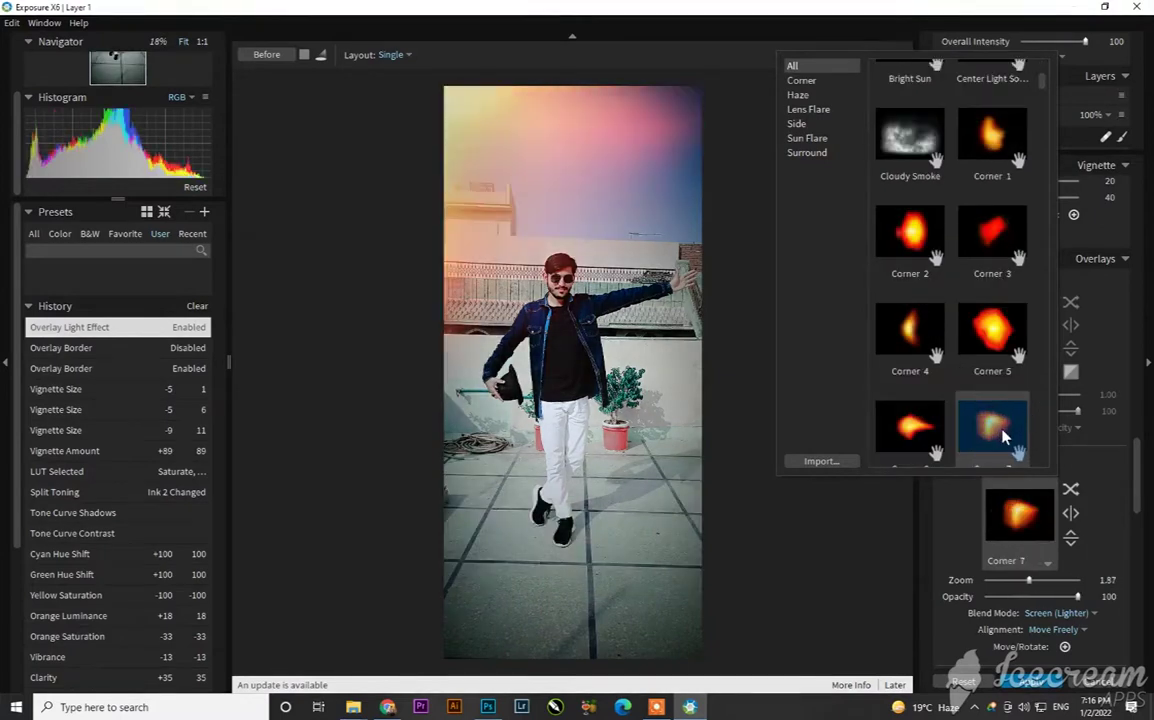
scroll(990, 420, down, 3)
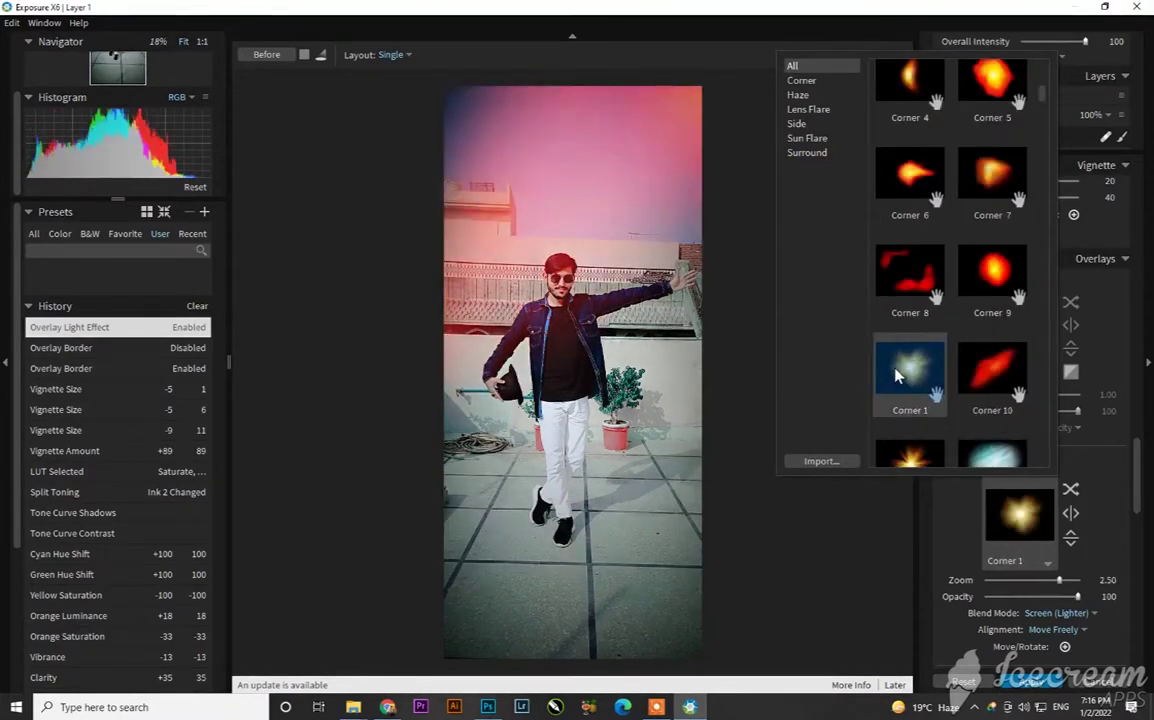
scroll(900, 378, down, 3)
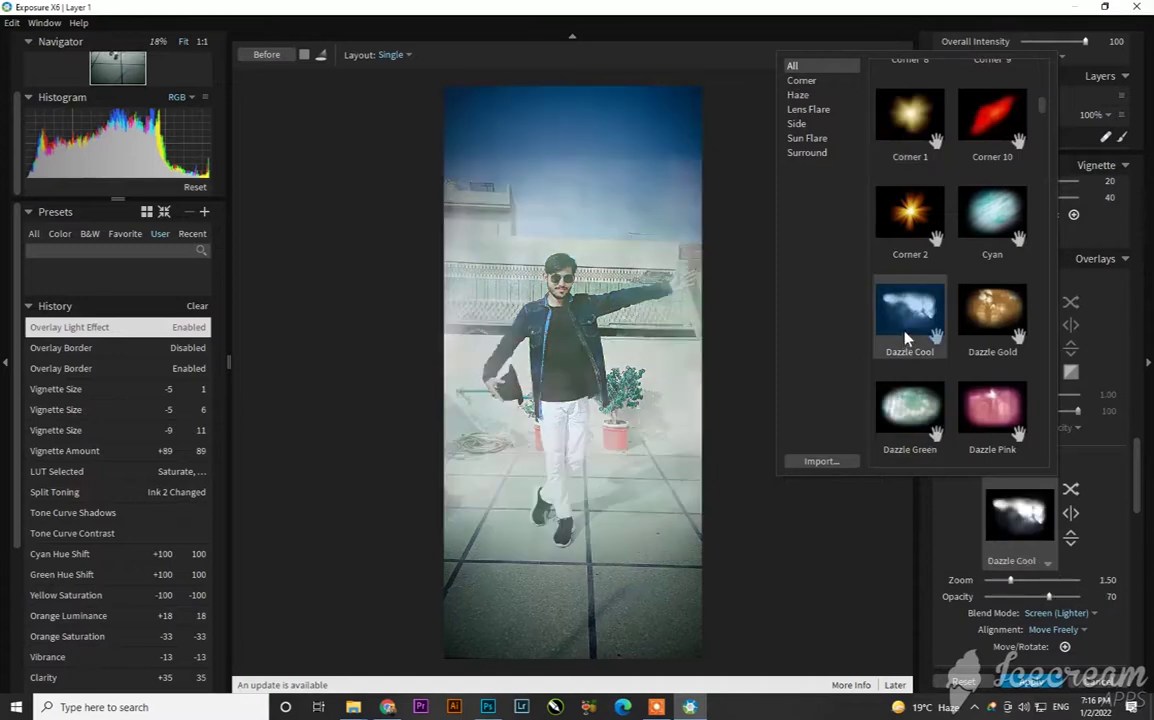
scroll(900, 440, down, 3)
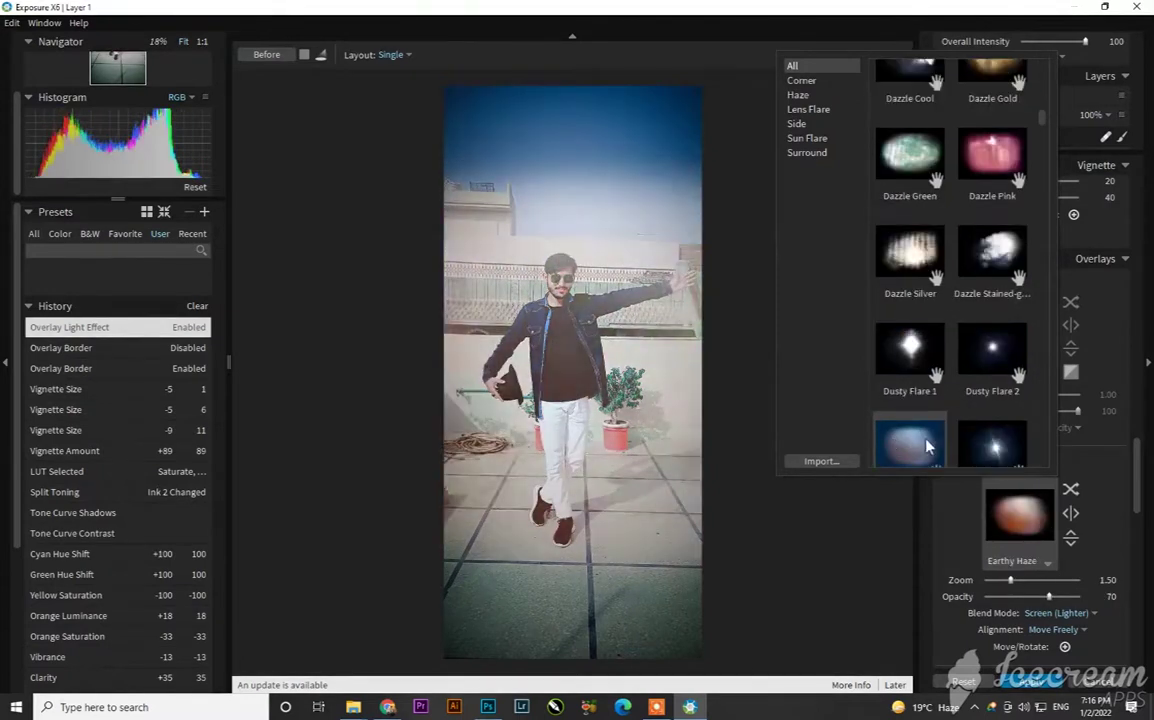
scroll(891, 396, down, 3)
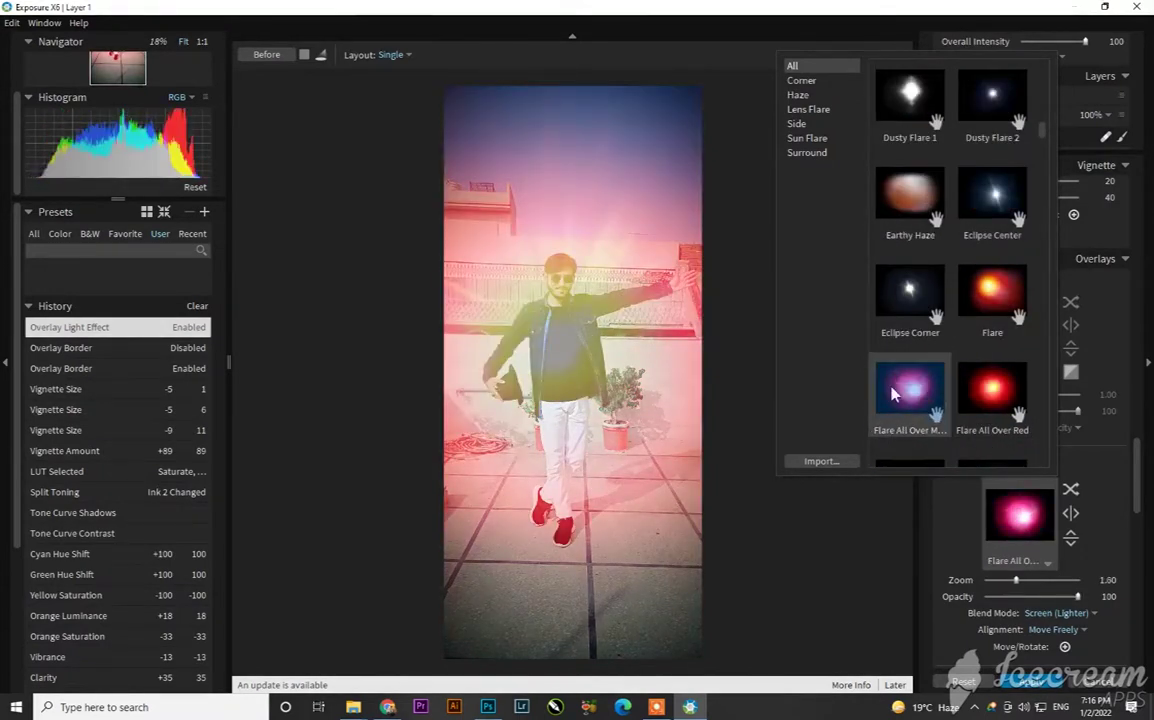
scroll(905, 395, down, 3)
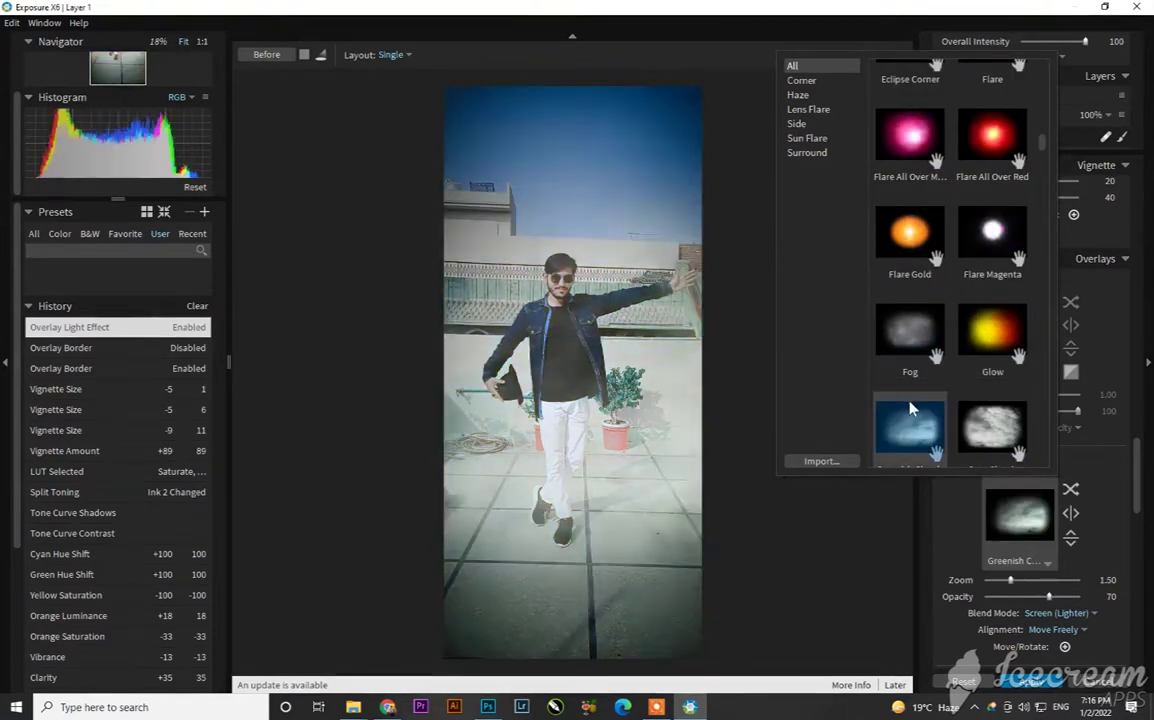
scroll(900, 425, down, 6)
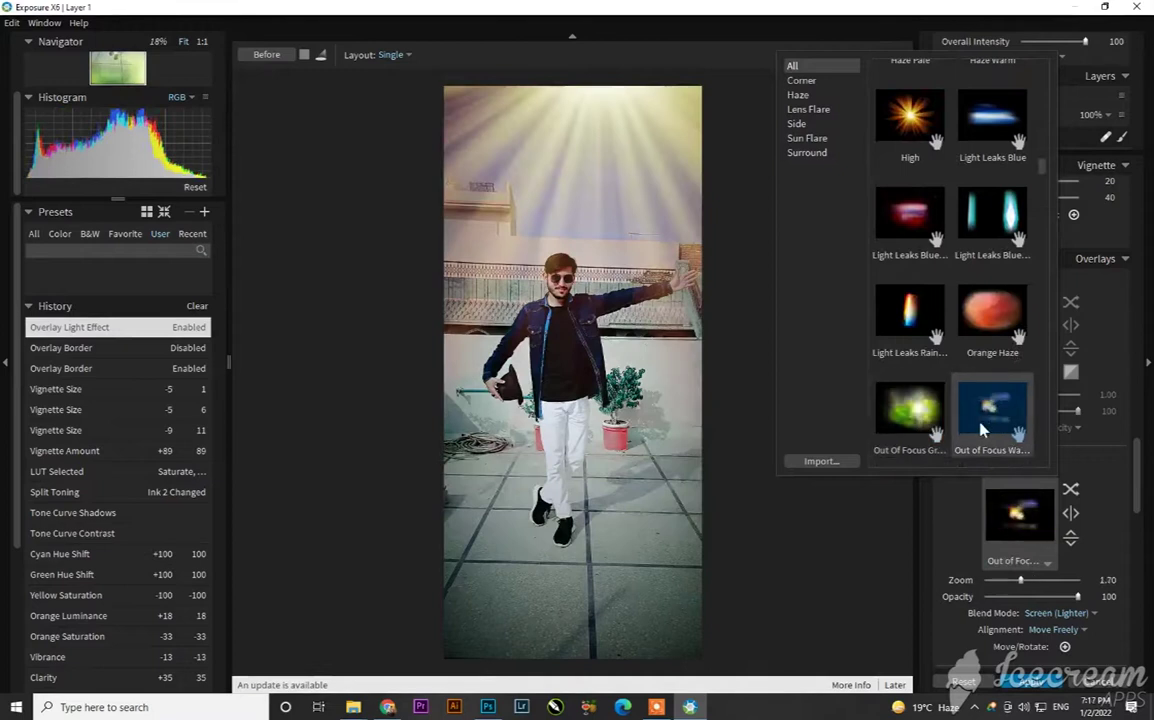
scroll(989, 425, down, 5)
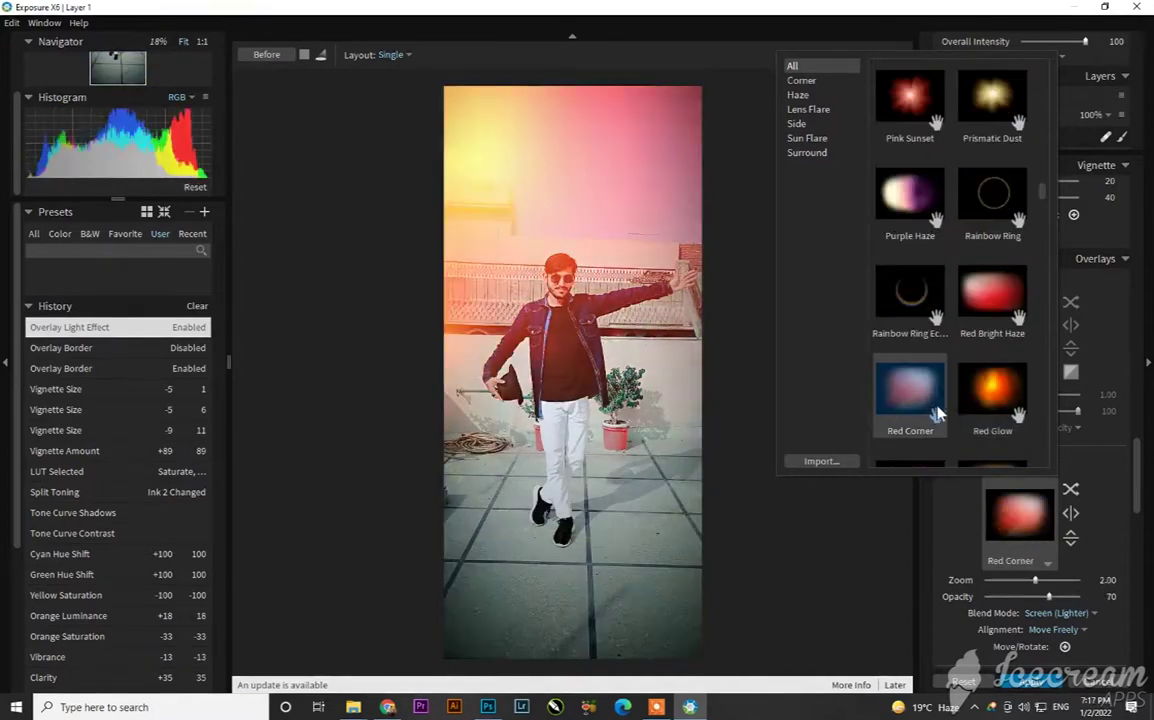
scroll(935, 410, down, 3)
scroll(960, 418, down, 5)
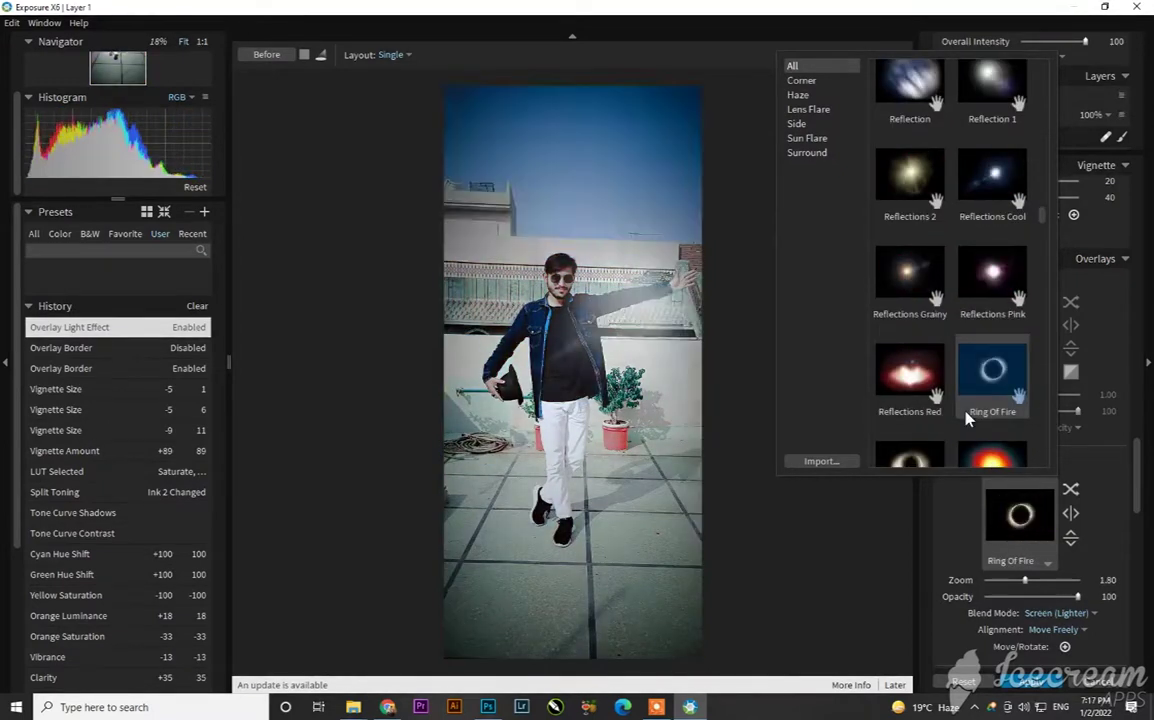
scroll(970, 420, down, 3)
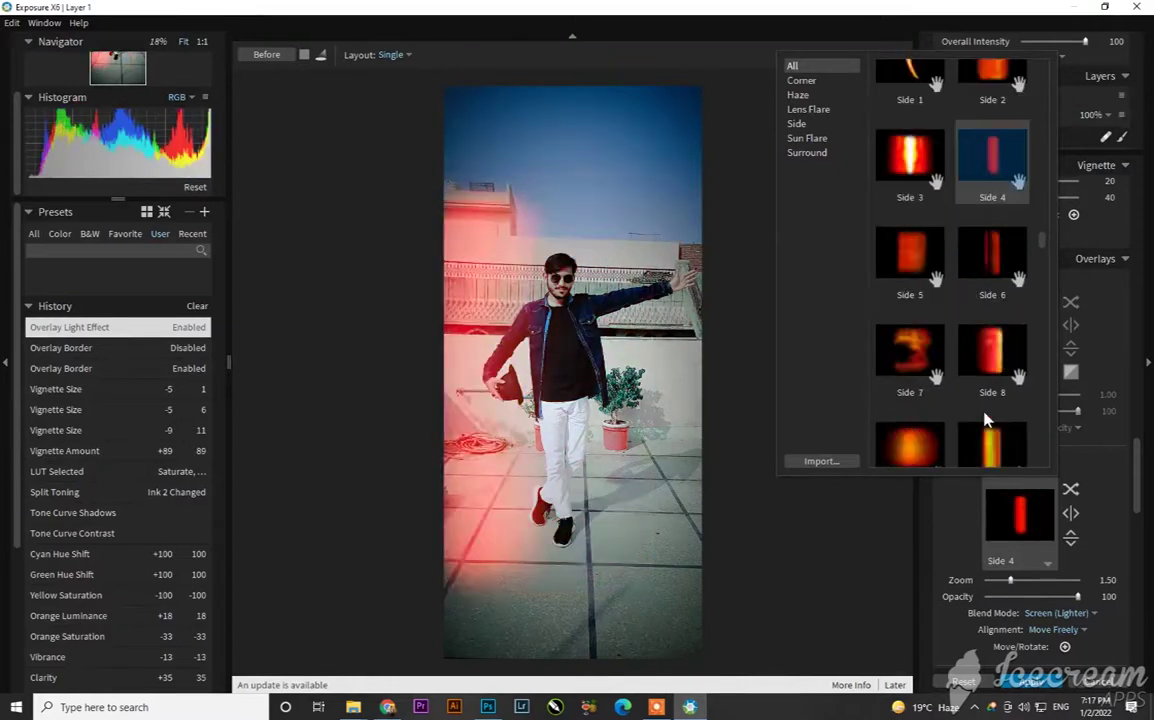
scroll(918, 405, down, 2)
scroll(920, 405, down, 3)
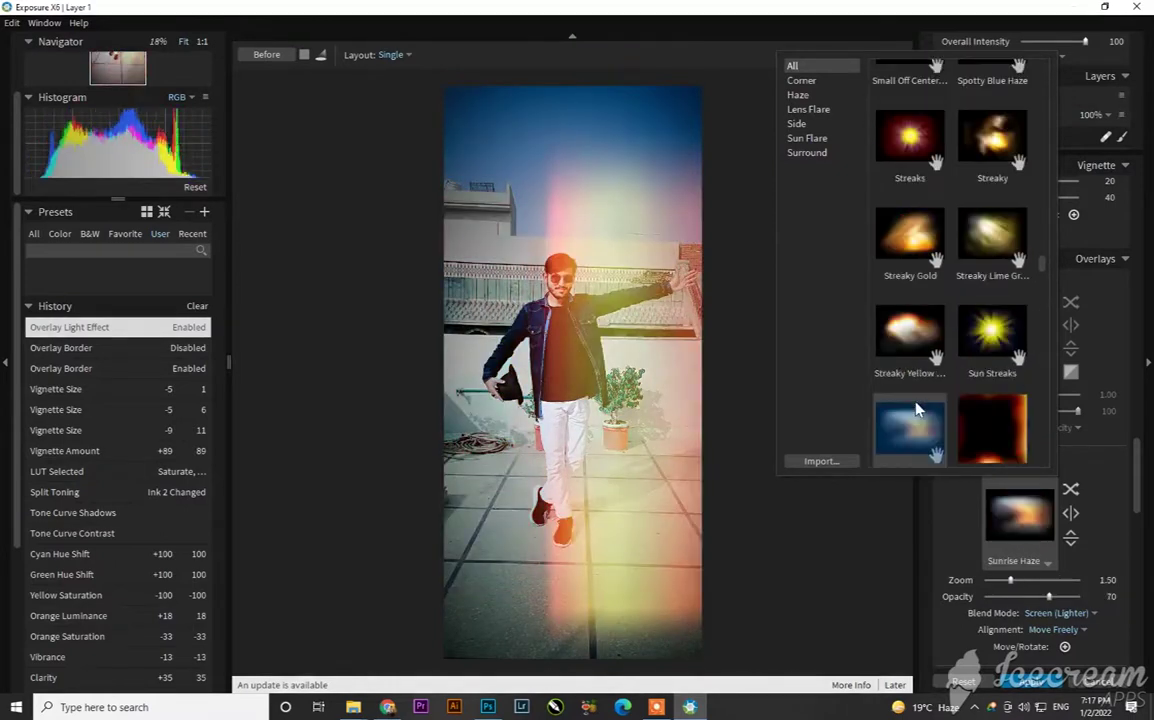
scroll(955, 435, down, 3)
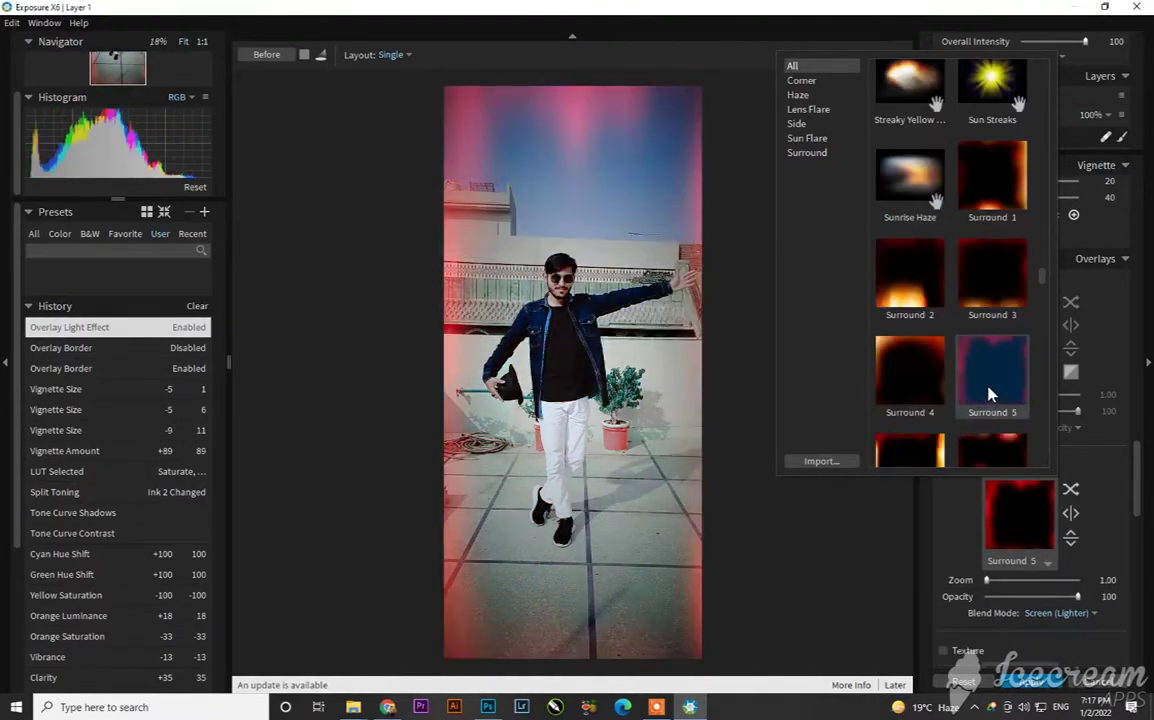
scroll(995, 393, down, 2)
scroll(1007, 385, down, 5)
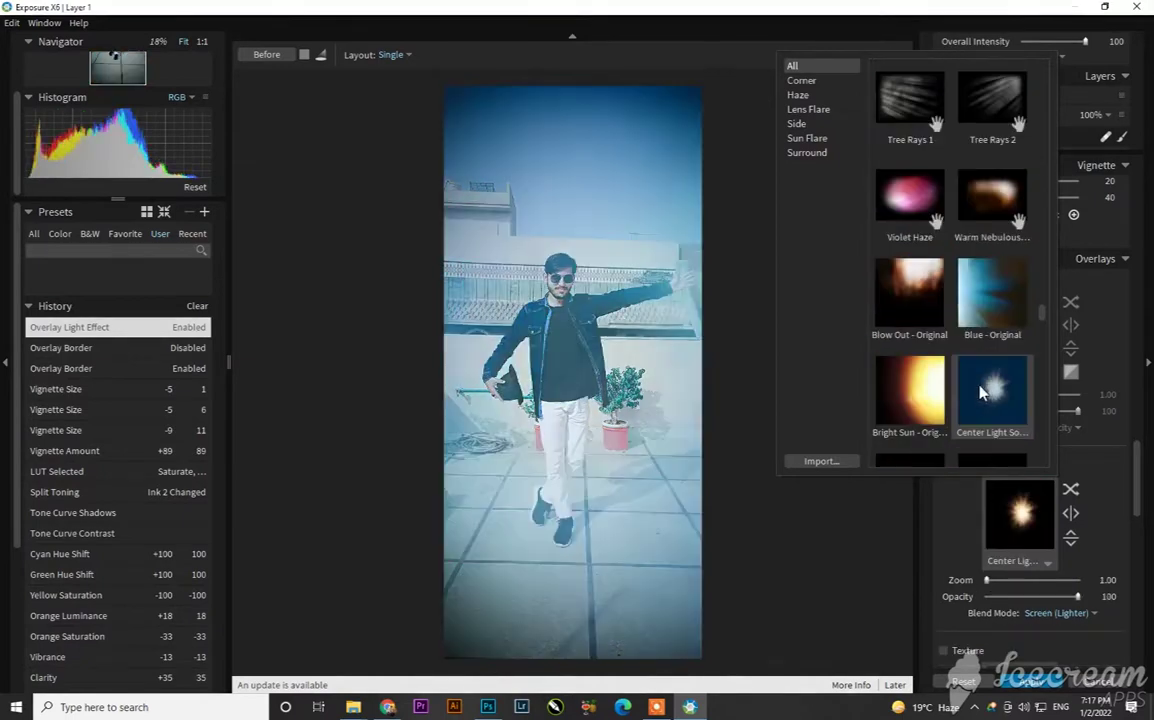
Step: Preview the light effects of the Corner category without choosing one, and disable the Light Effect overlay
click(802, 81)
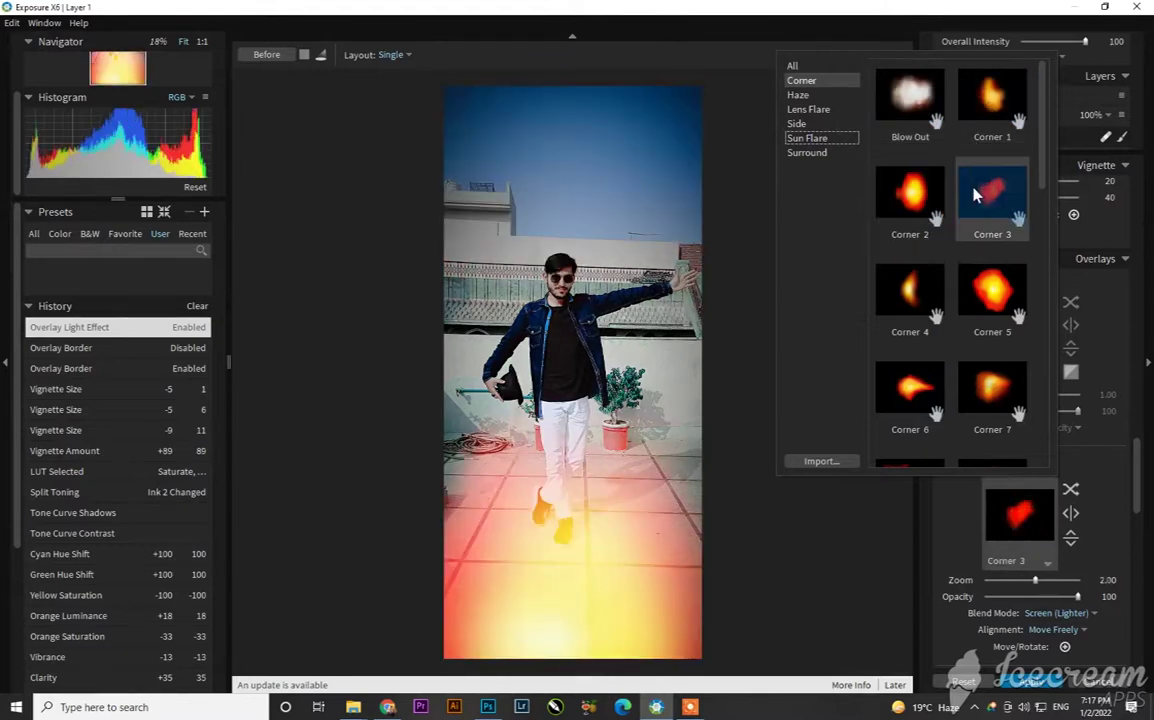
scroll(990, 340, down, 5)
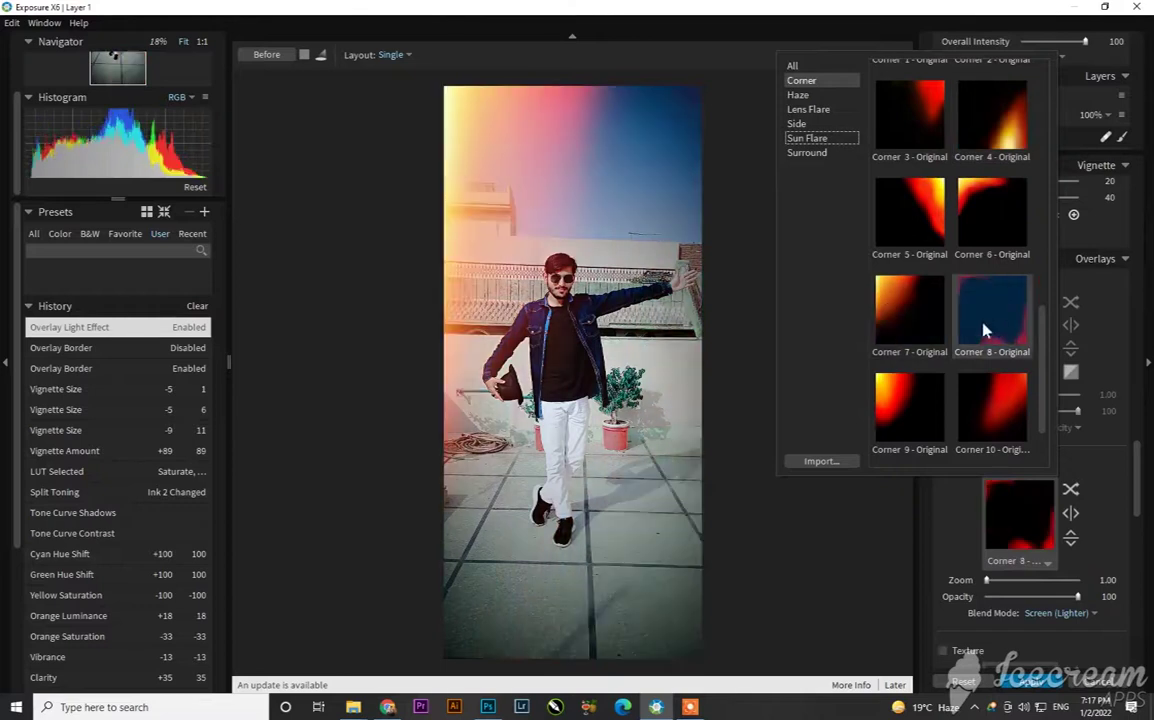
scroll(1000, 372, down, 2)
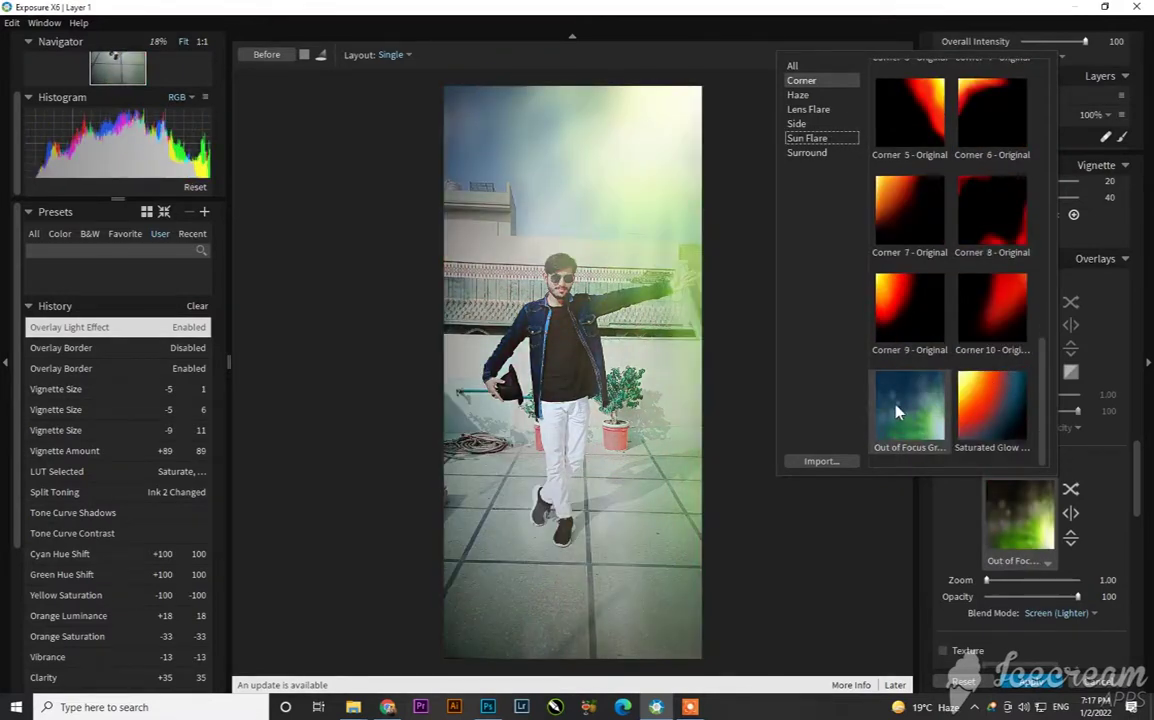
click(810, 524)
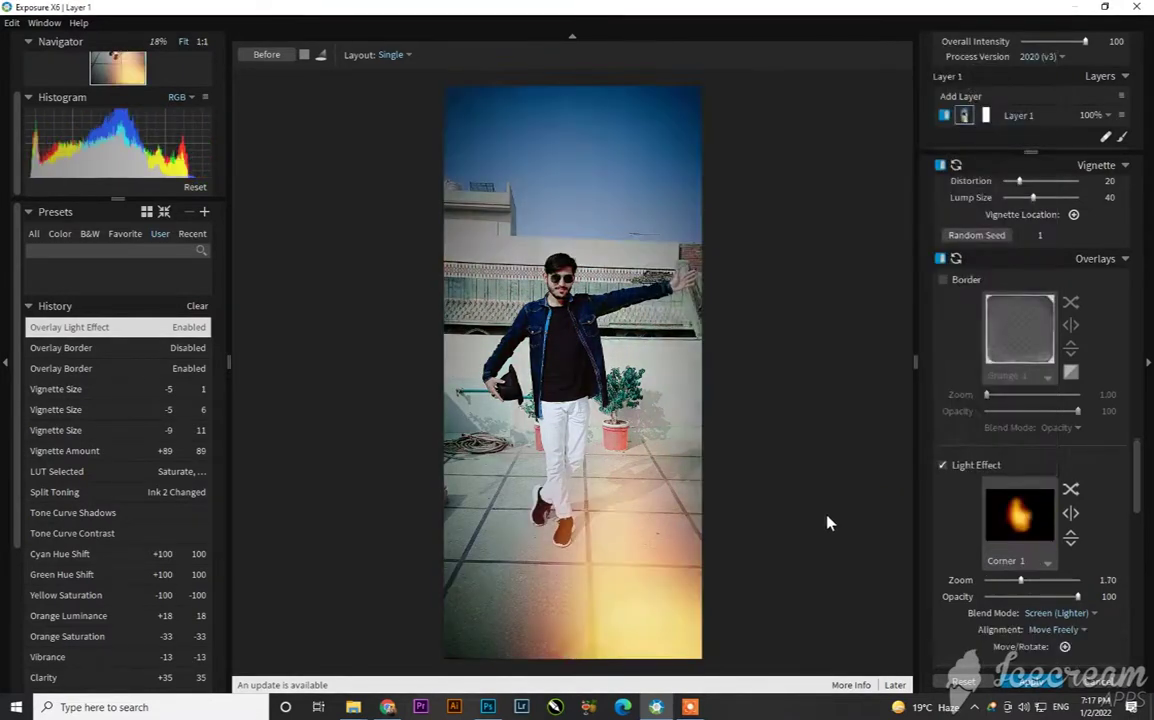
click(942, 466)
scroll(808, 484, down, 1)
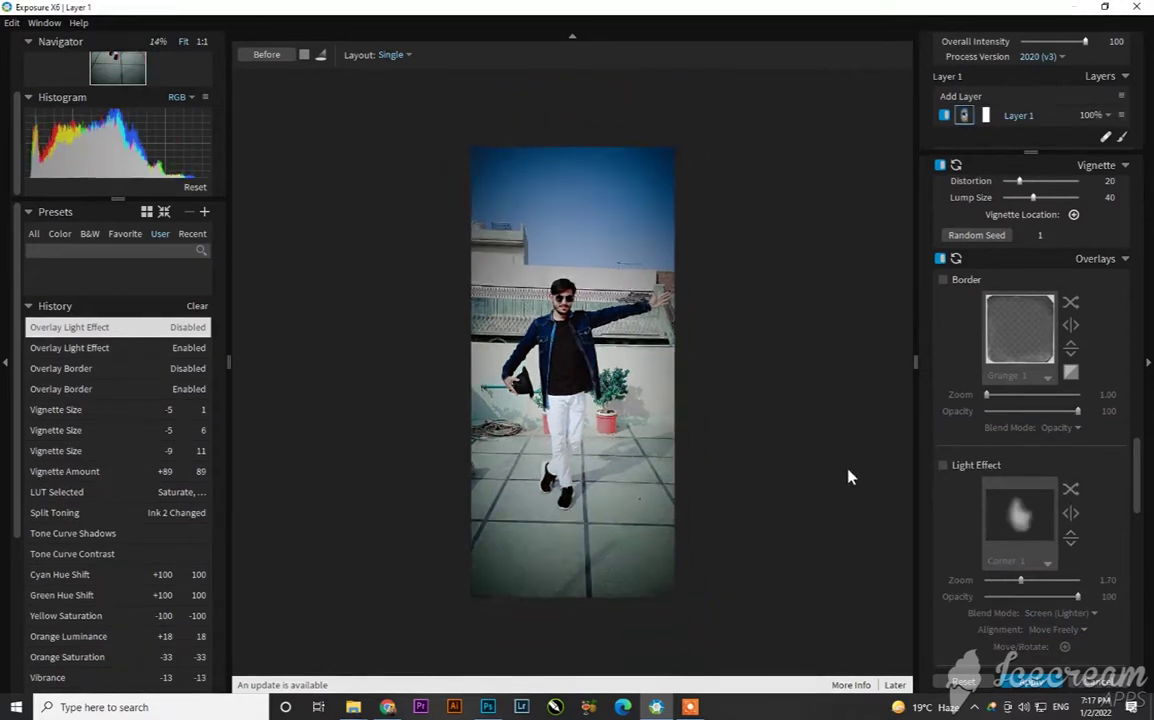
scroll(848, 477, up, 1)
scroll(1018, 513, down, 3)
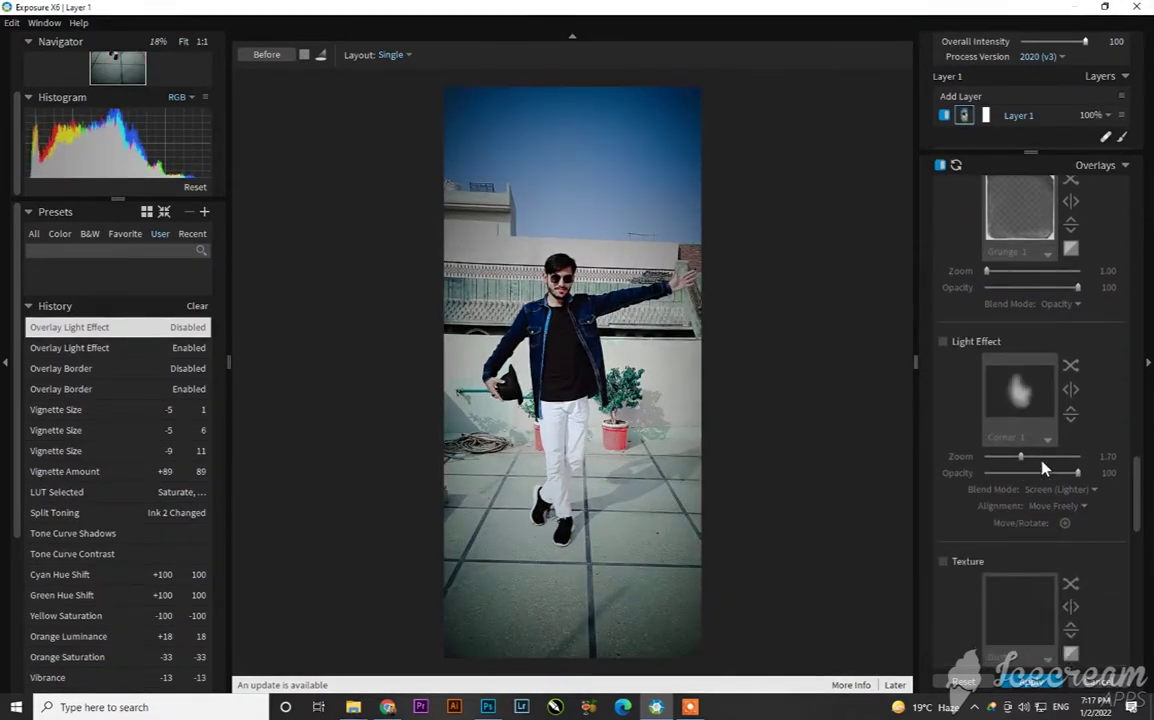
scroll(1038, 507, down, 1)
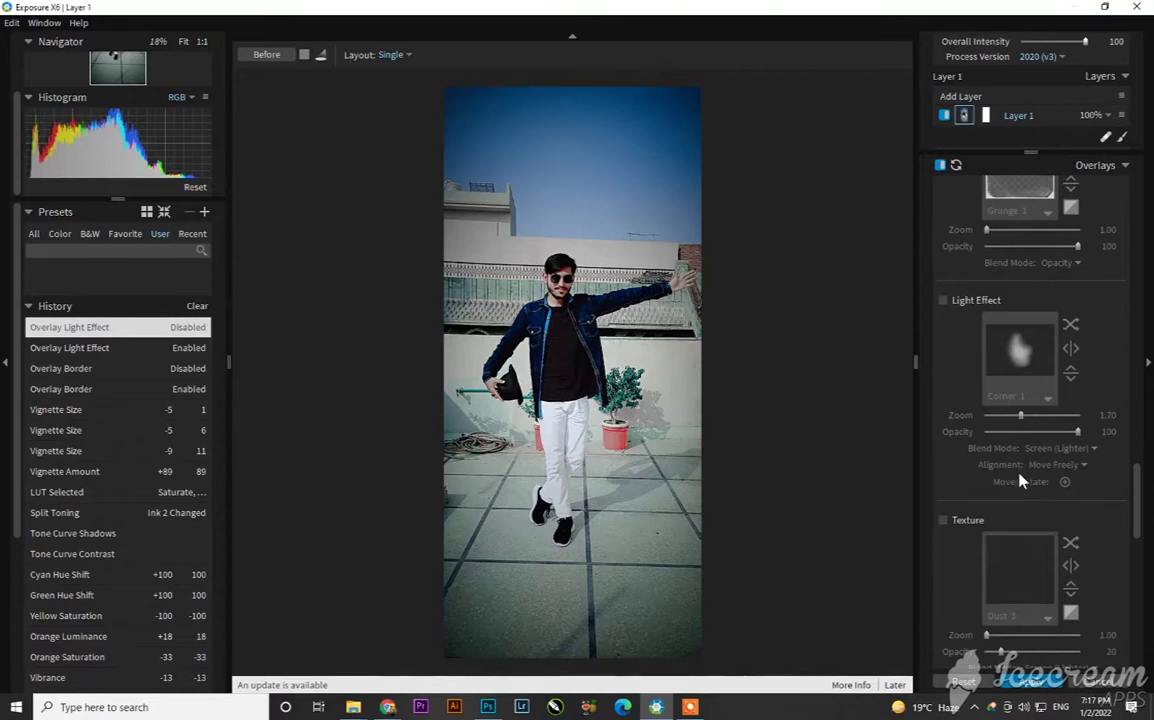
Step: Enable the Texture overlay and preview the Crushed Jade textures on the photo
scroll(1020, 478, down, 1)
click(942, 479)
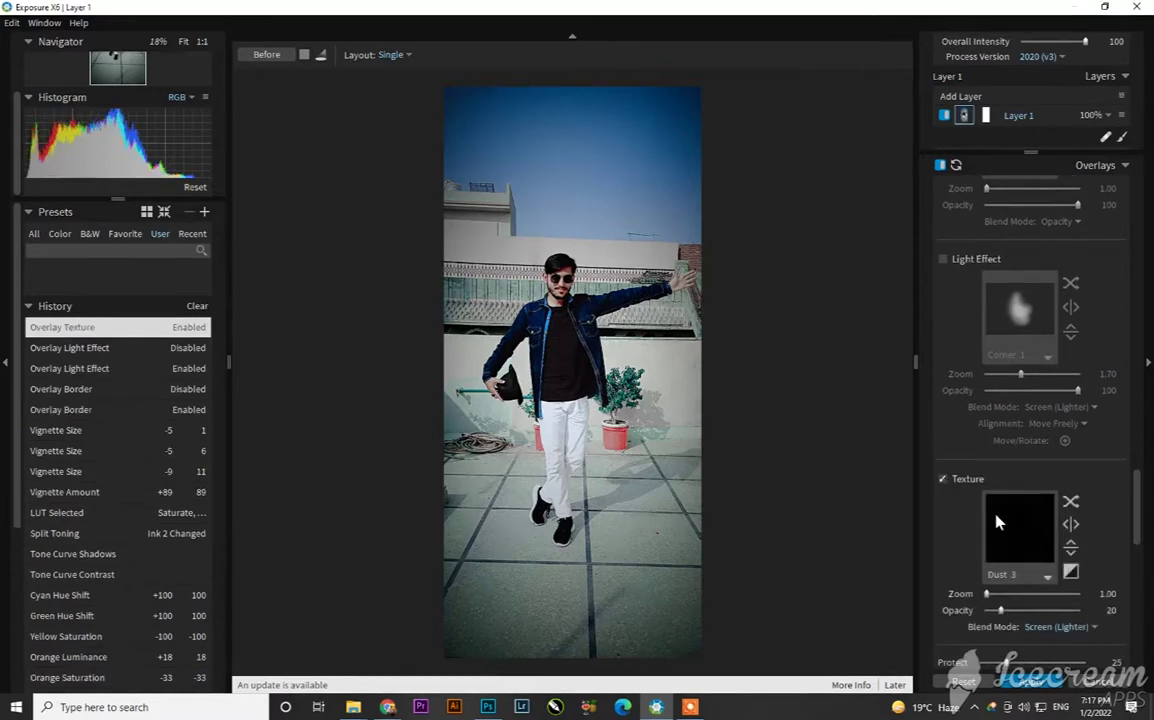
click(1046, 578)
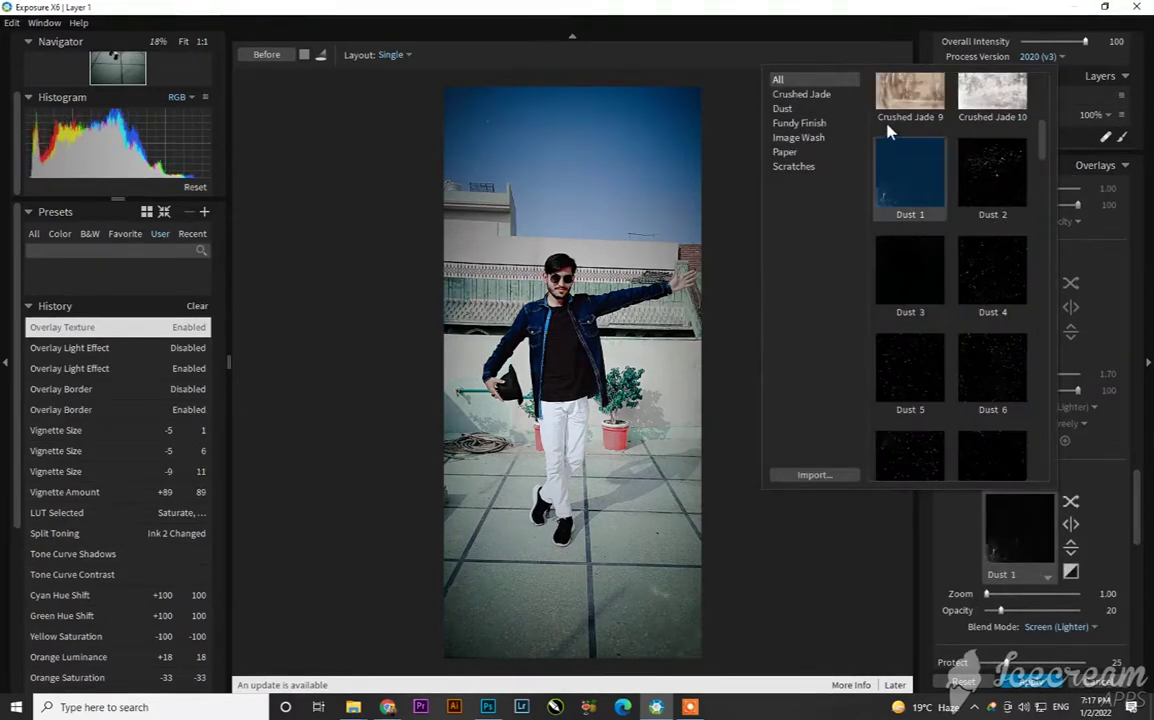
scroll(893, 200, up, 3)
click(887, 124)
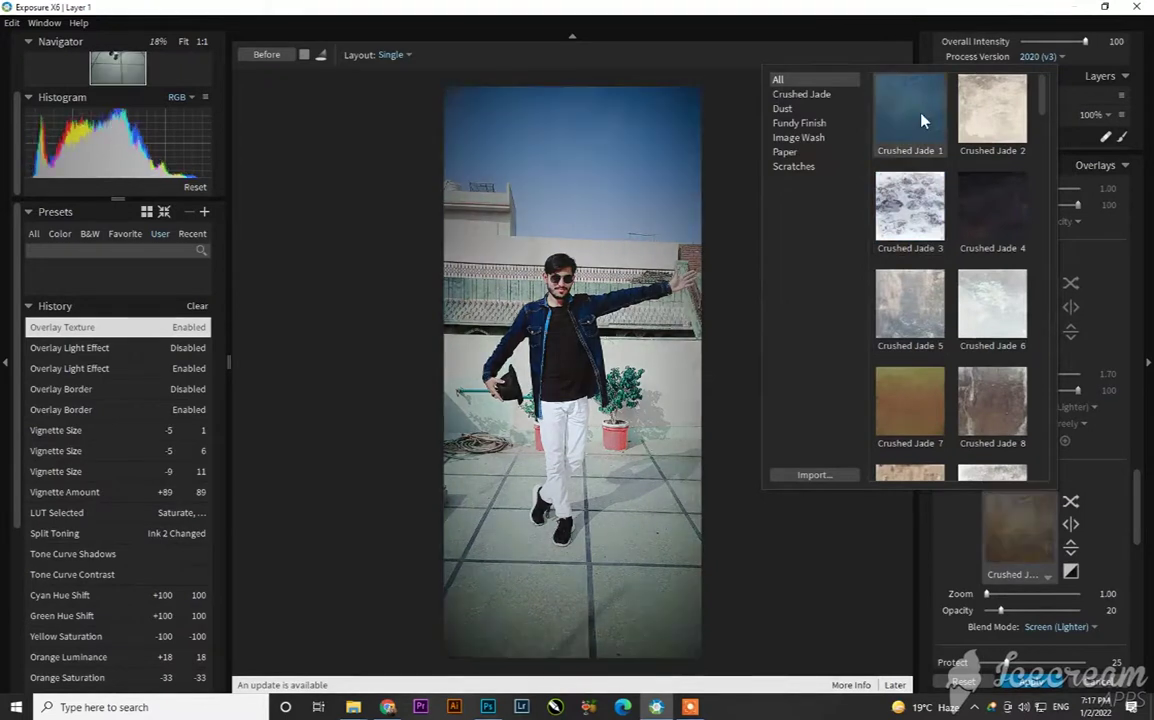
click(985, 108)
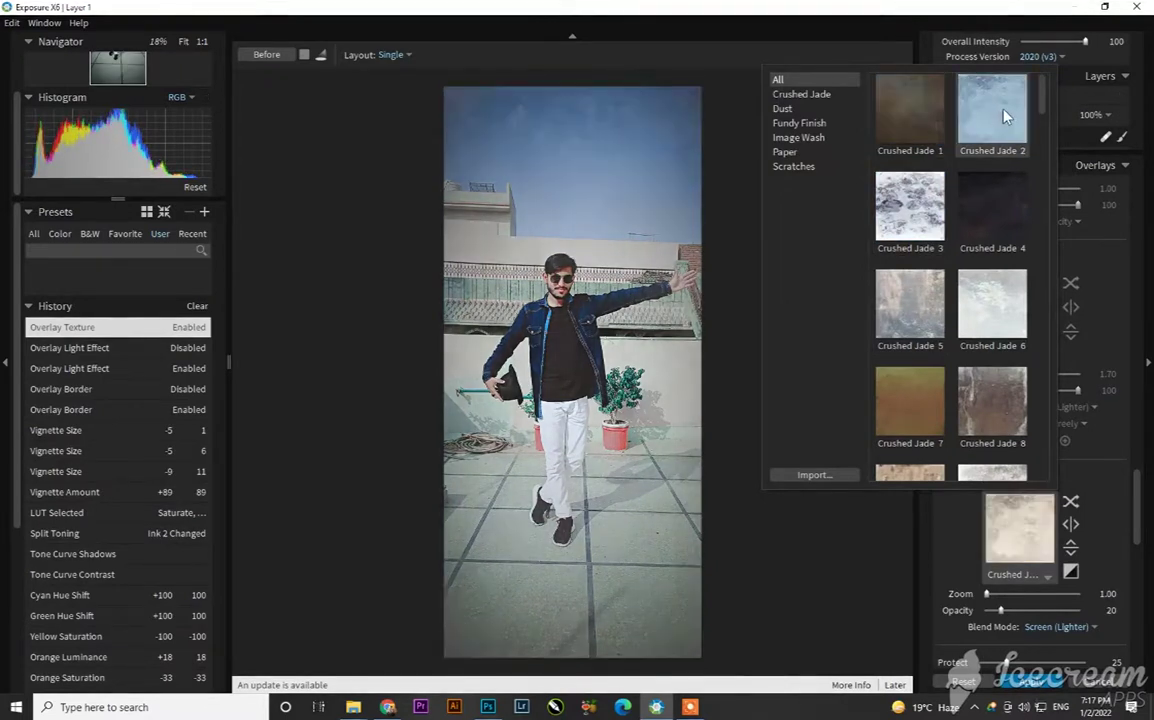
click(983, 195)
click(905, 195)
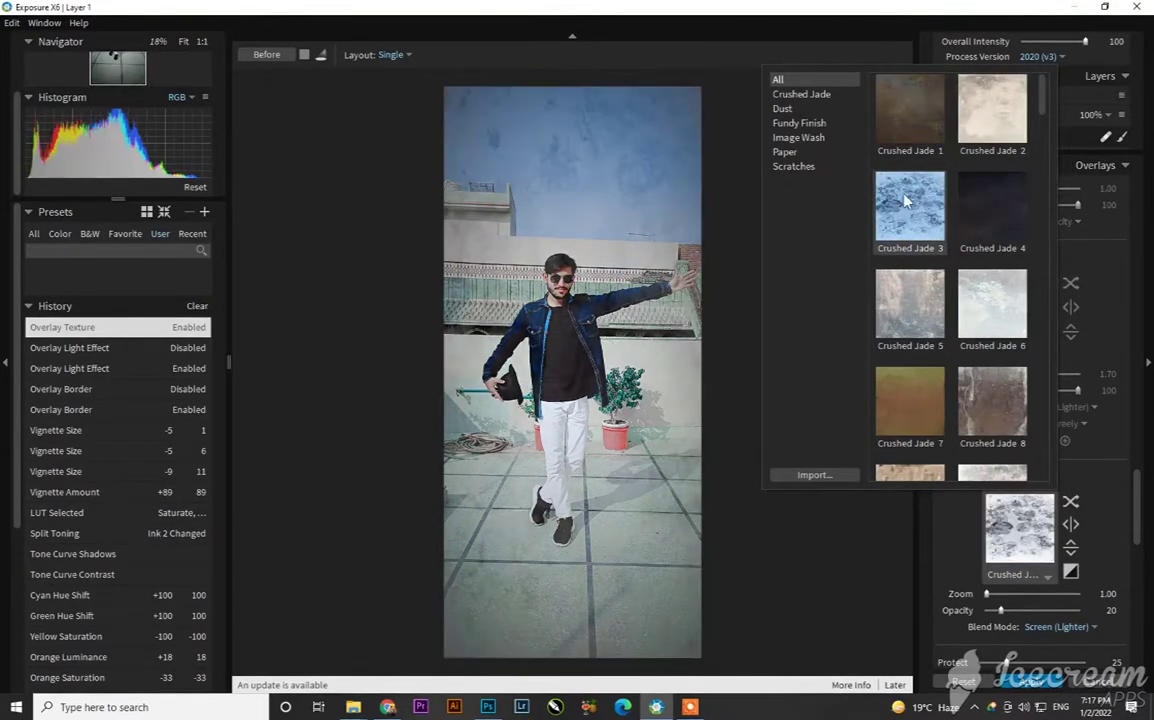
click(883, 322)
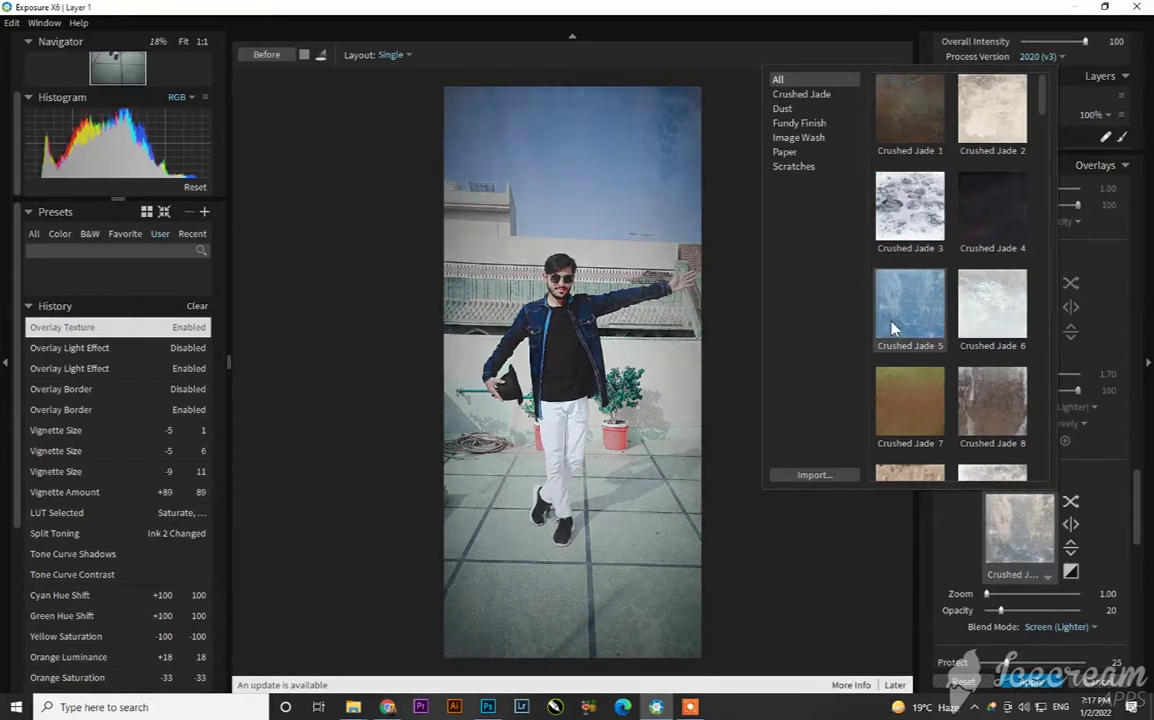
click(982, 334)
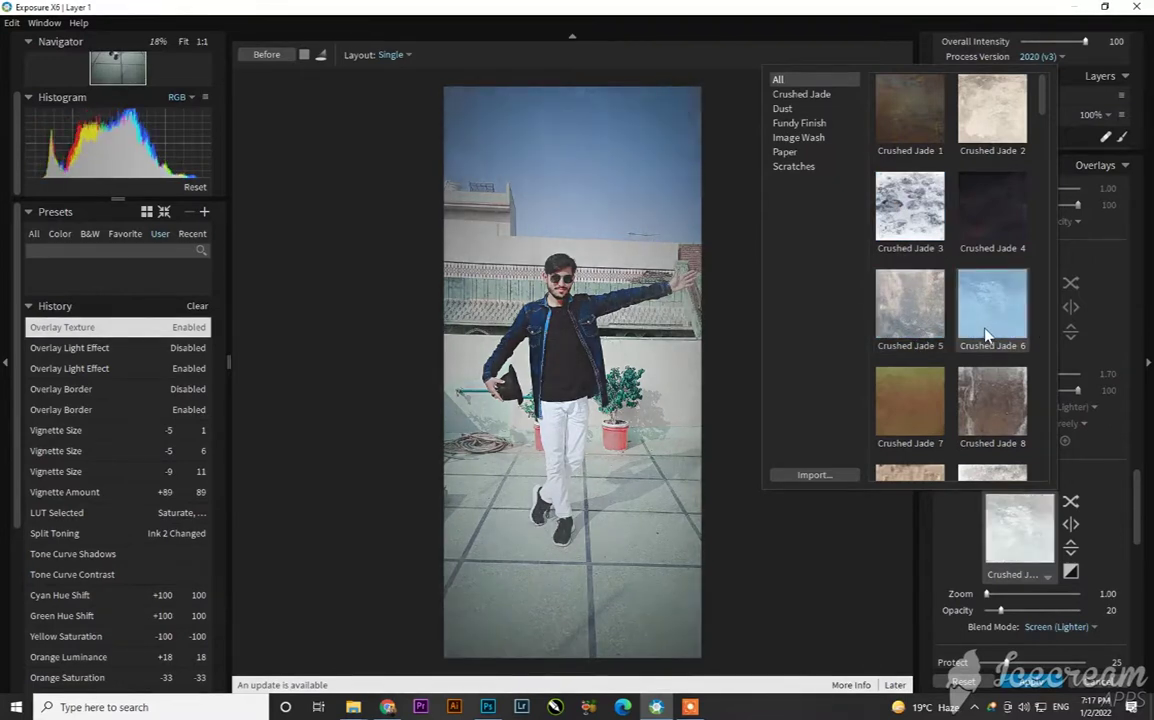
scroll(982, 334, down, 3)
click(982, 334)
click(975, 243)
click(912, 250)
Step: Preview the Dust textures on the photo, from Dust 1 through Dust 14
click(915, 320)
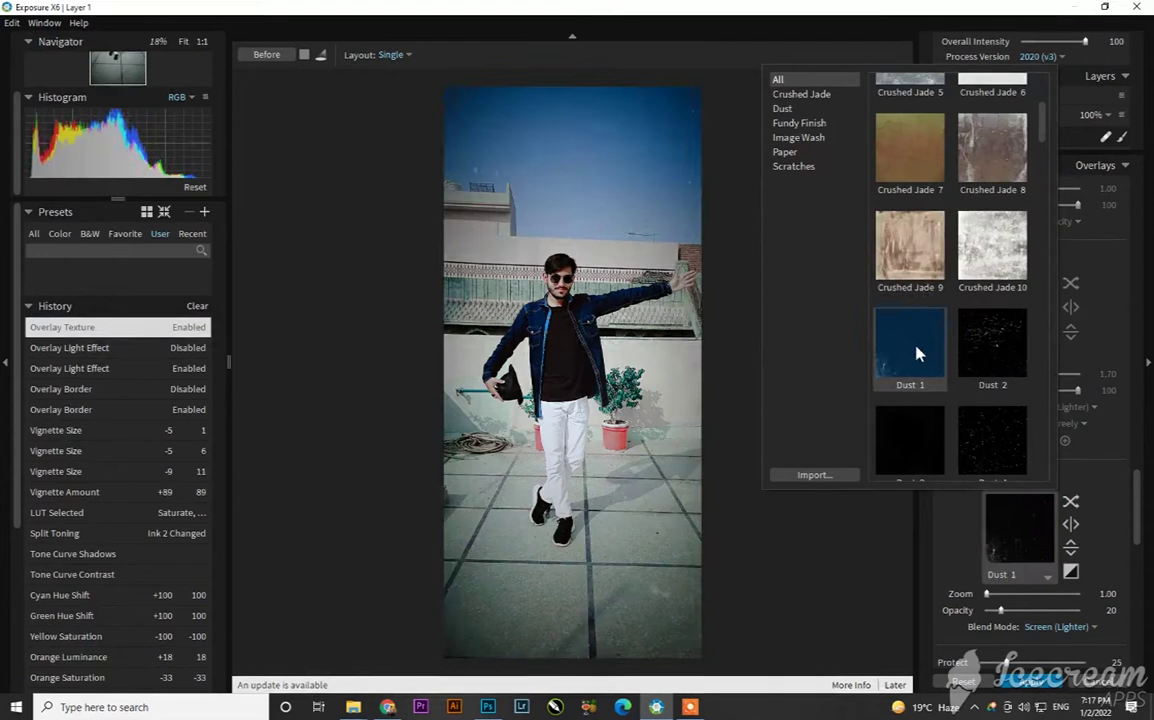
click(983, 343)
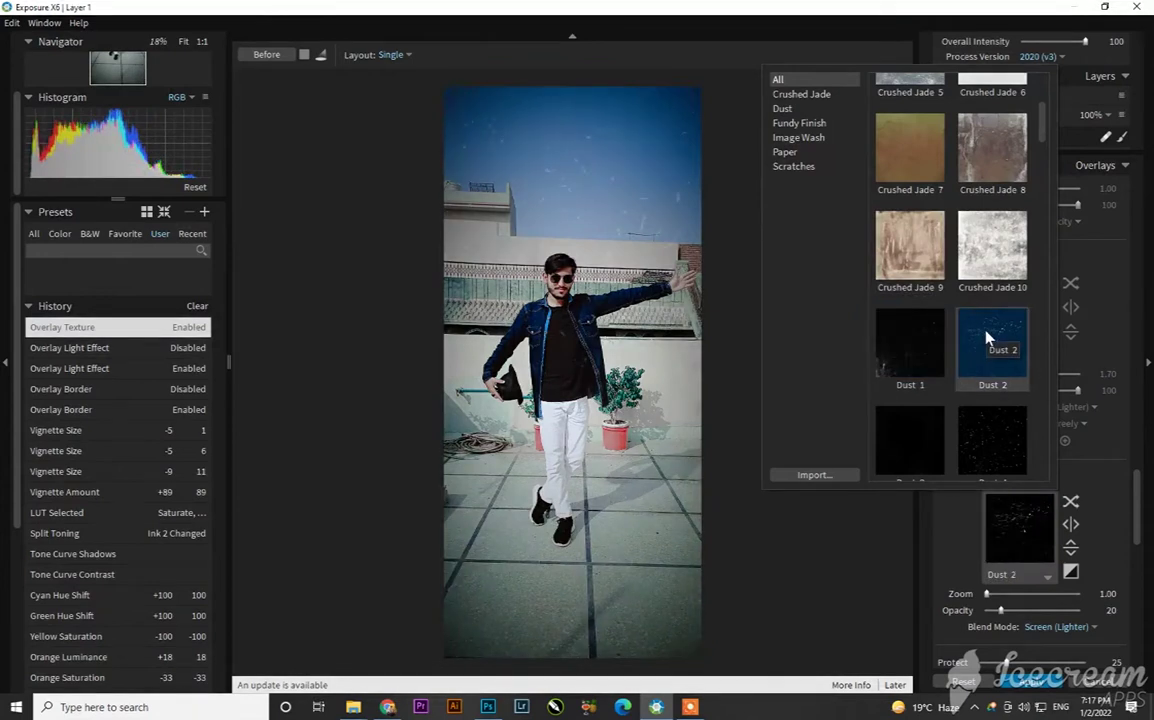
click(976, 415)
click(930, 420)
scroll(925, 420, down, 5)
click(920, 422)
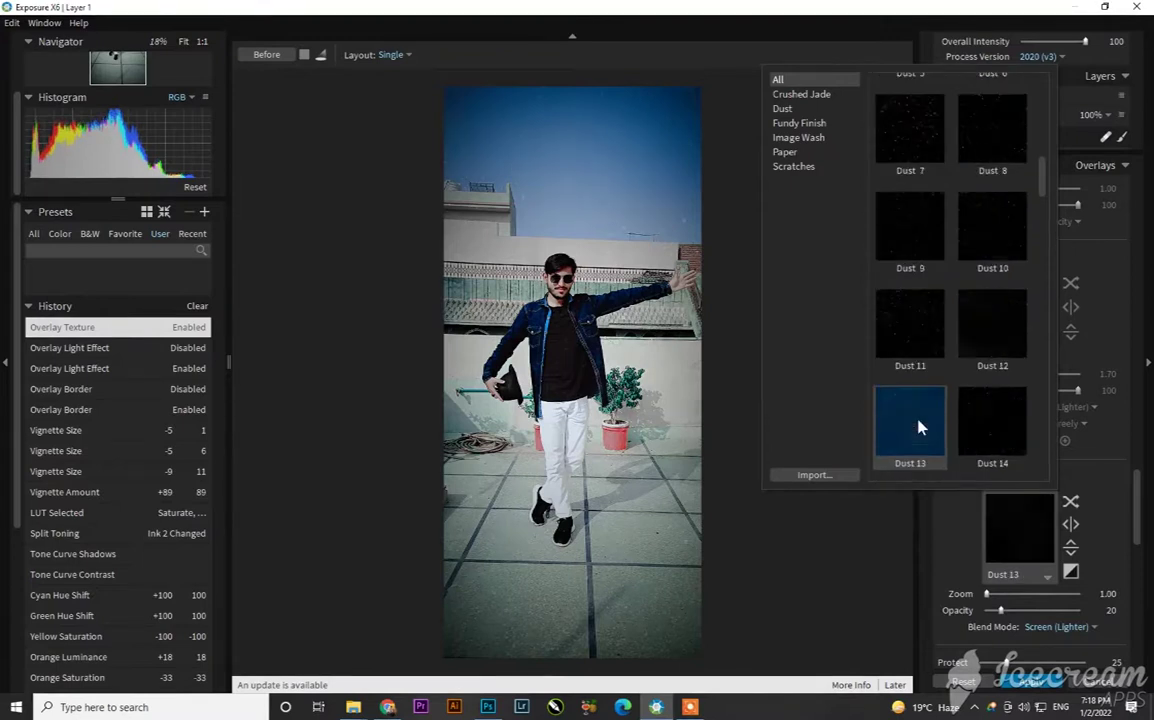
click(990, 424)
Step: Preview the Fundy Finish and Image Wash textures on the photo
scroll(958, 420, down, 3)
click(935, 448)
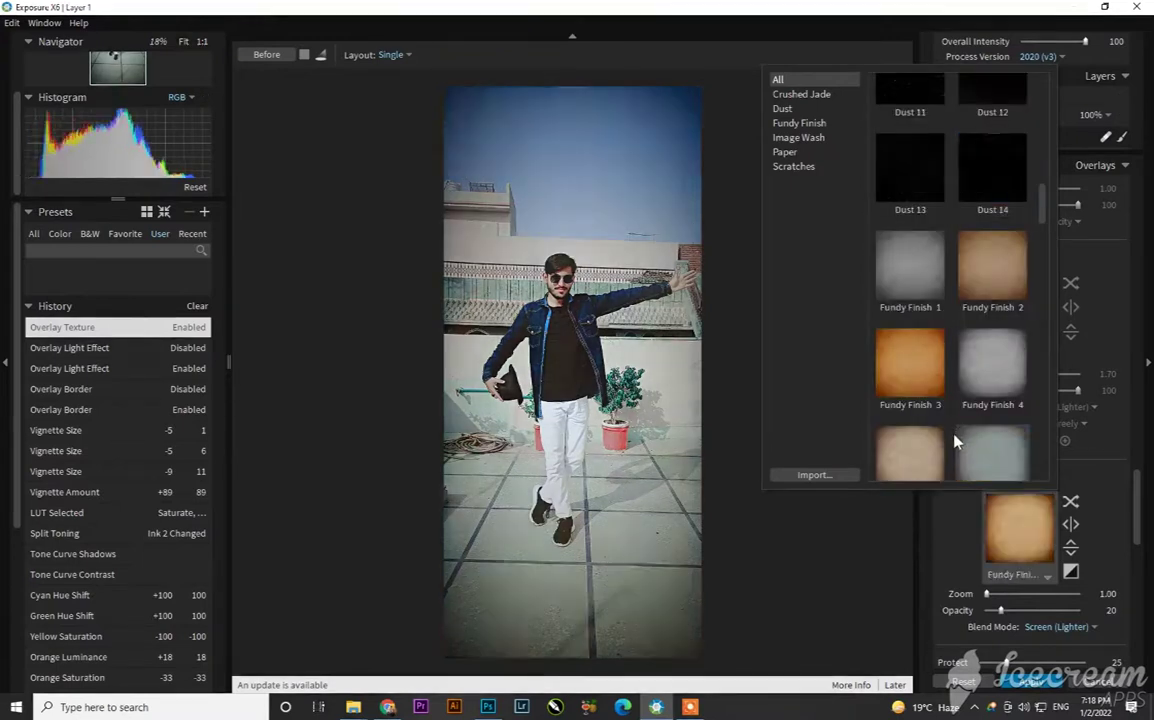
scroll(957, 441, down, 6)
click(955, 443)
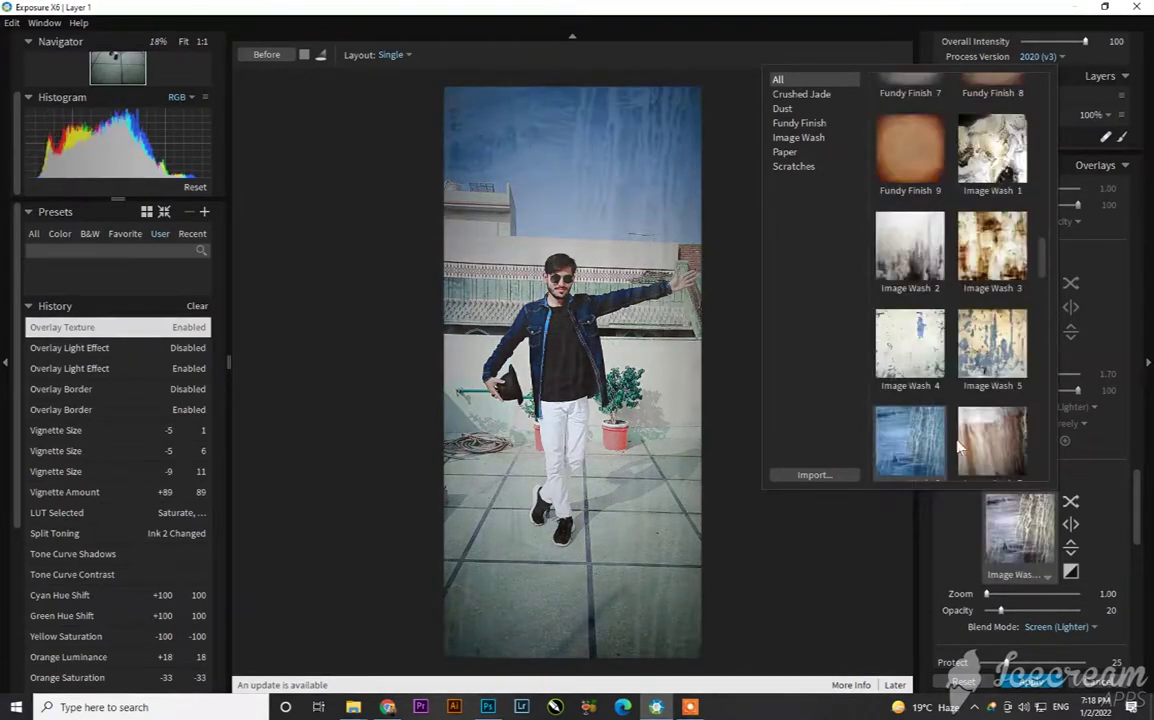
click(958, 447)
scroll(1000, 450, down, 3)
click(993, 440)
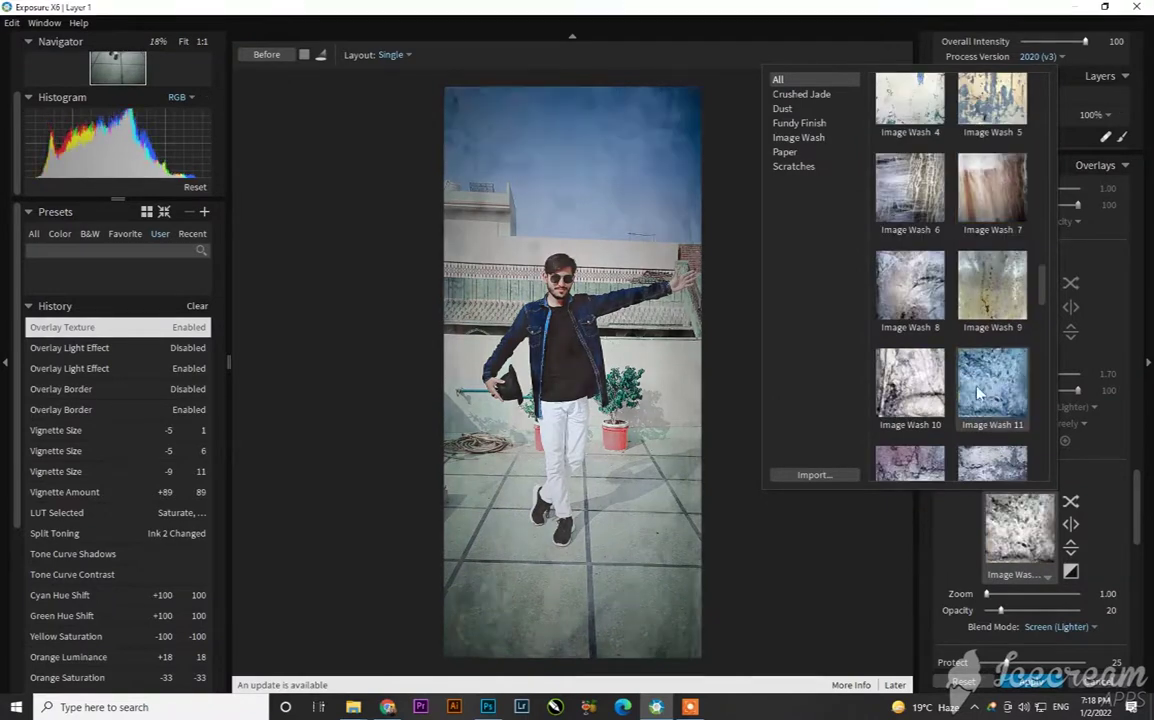
click(880, 360)
scroll(878, 385, down, 3)
click(912, 400)
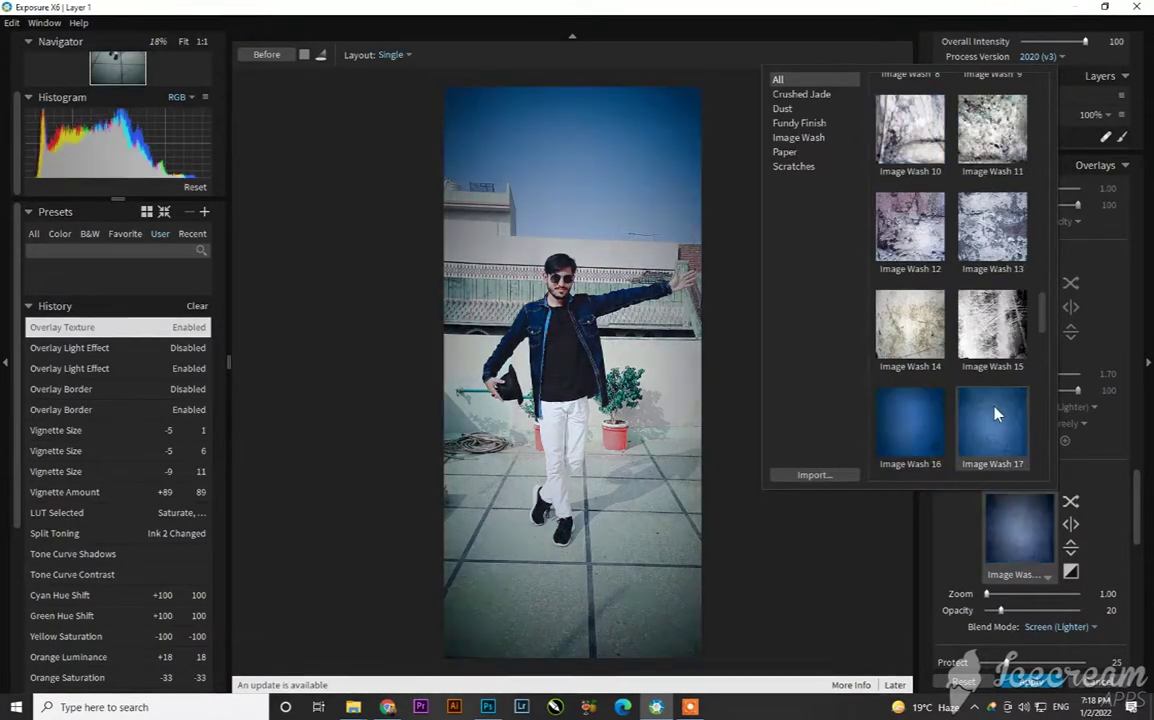
scroll(992, 410, down, 3)
click(991, 405)
scroll(993, 410, down, 3)
click(992, 410)
scroll(924, 422, down, 3)
Step: Preview the Paper and Scratches textures through Scratches 10, and close the texture library without choosing one
click(924, 422)
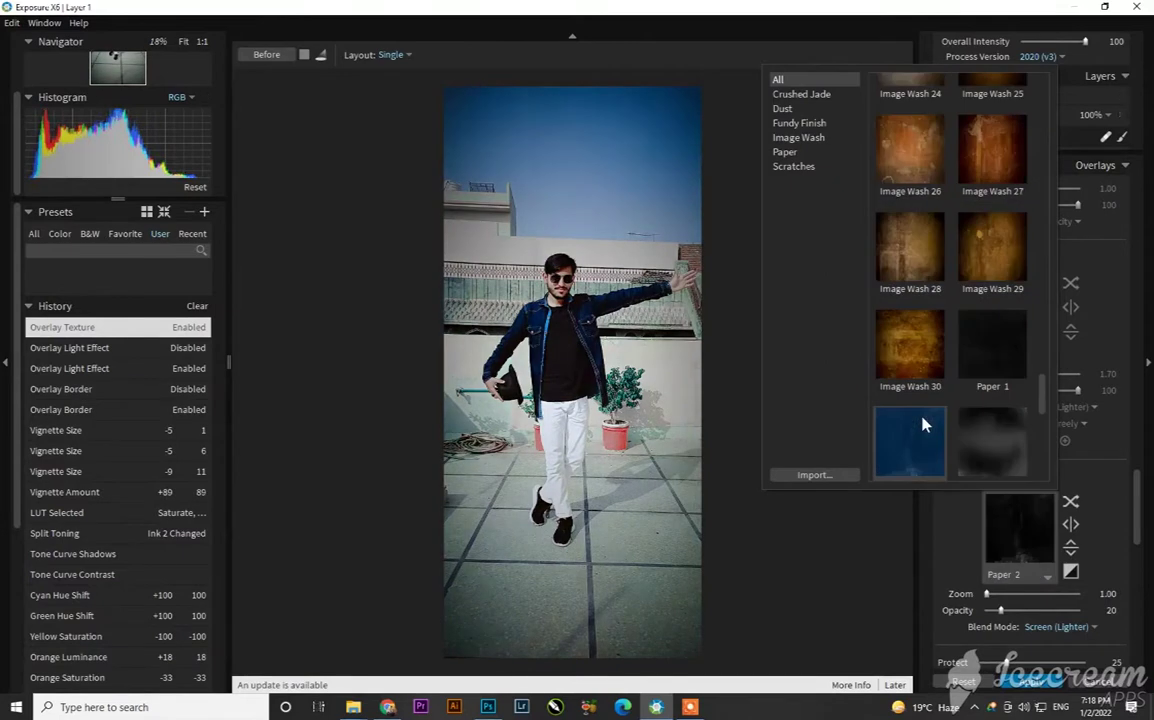
scroll(926, 420, down, 3)
click(928, 410)
scroll(925, 430, down, 2)
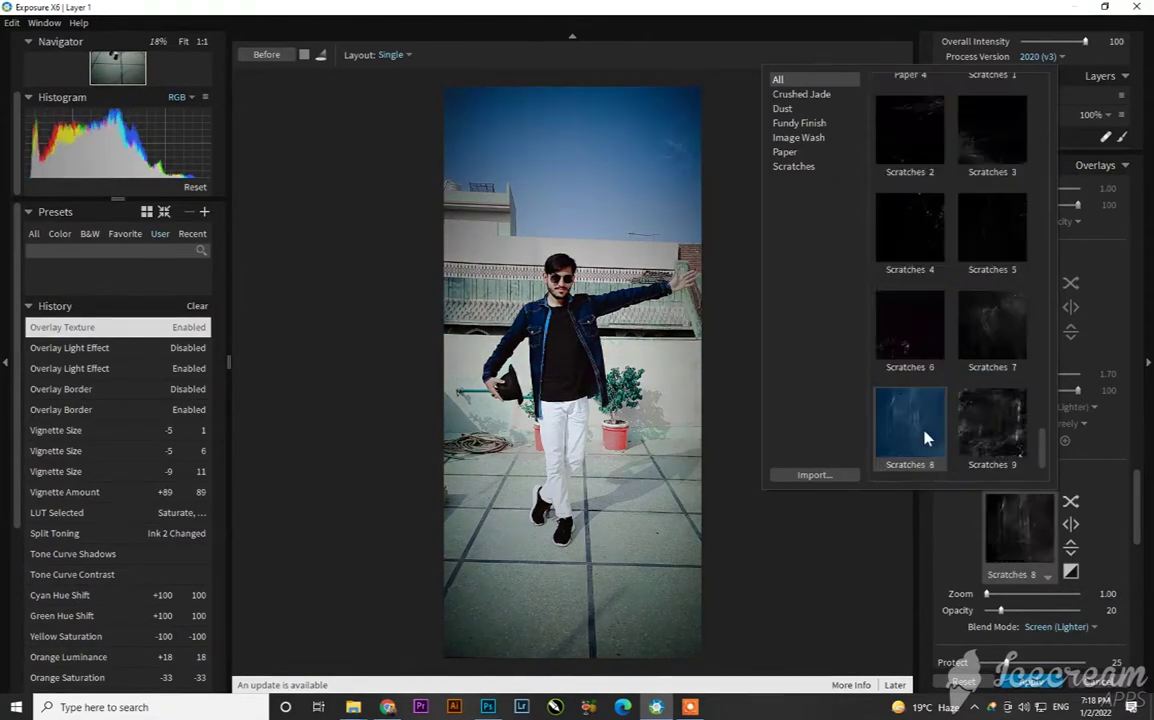
scroll(950, 432, down, 3)
click(935, 430)
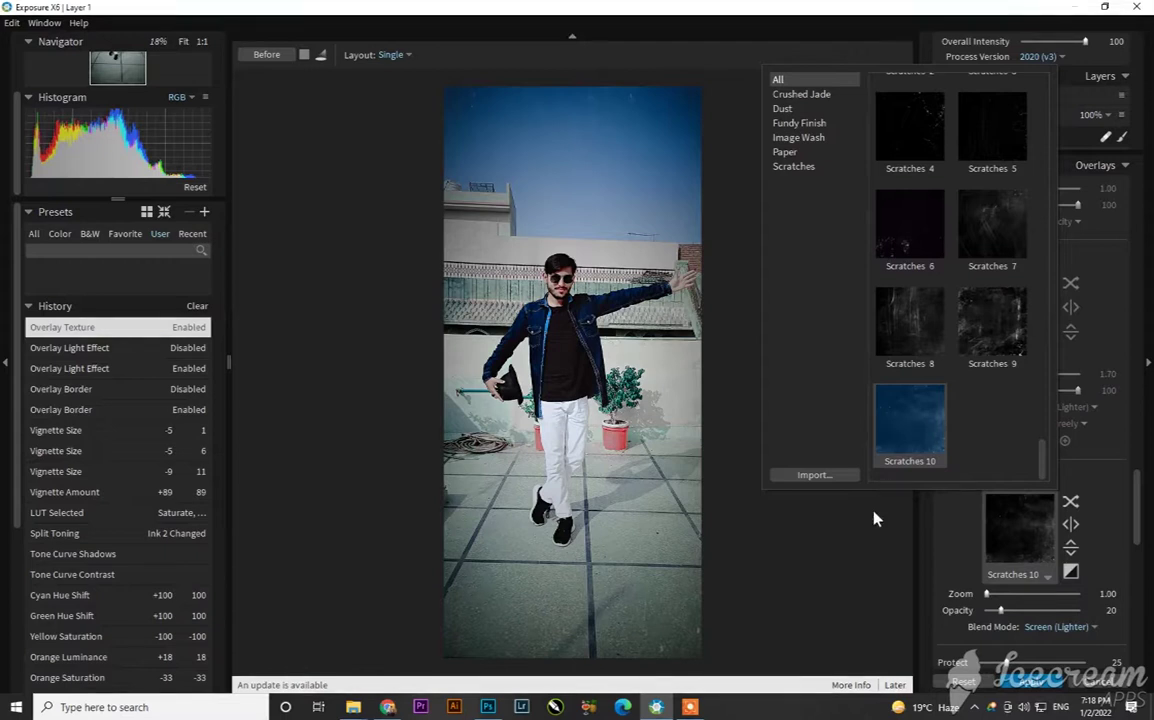
key(Escape)
scroll(975, 528, down, 3)
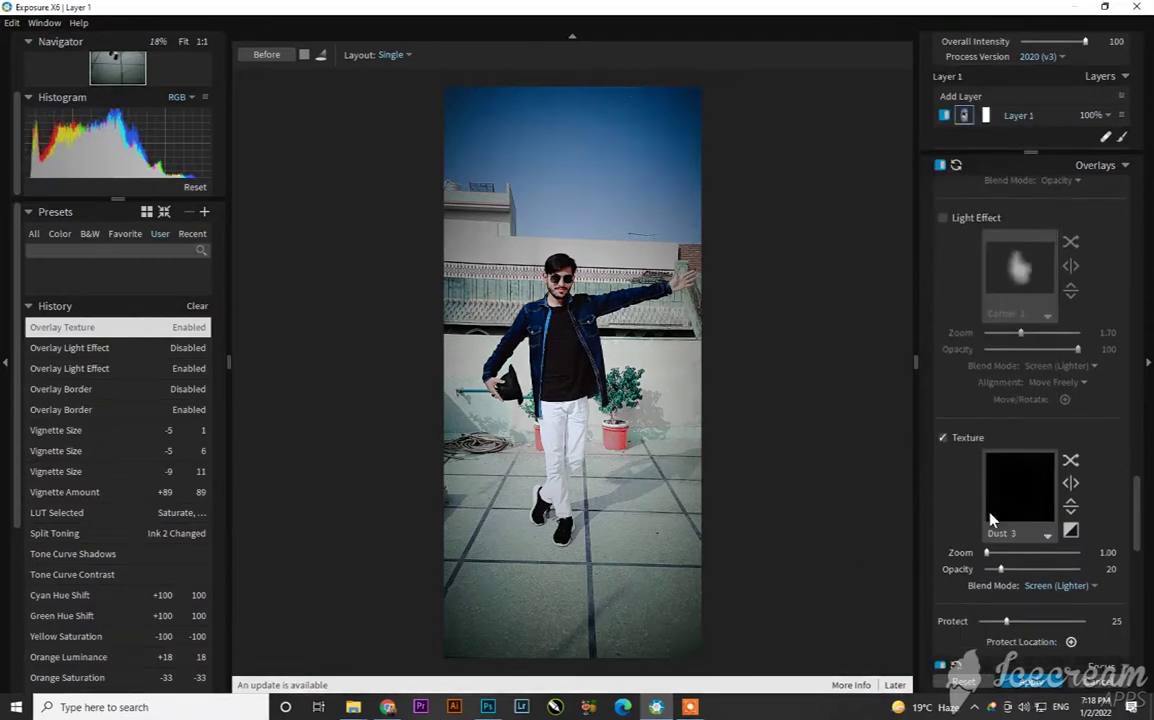
scroll(1000, 490, down, 1)
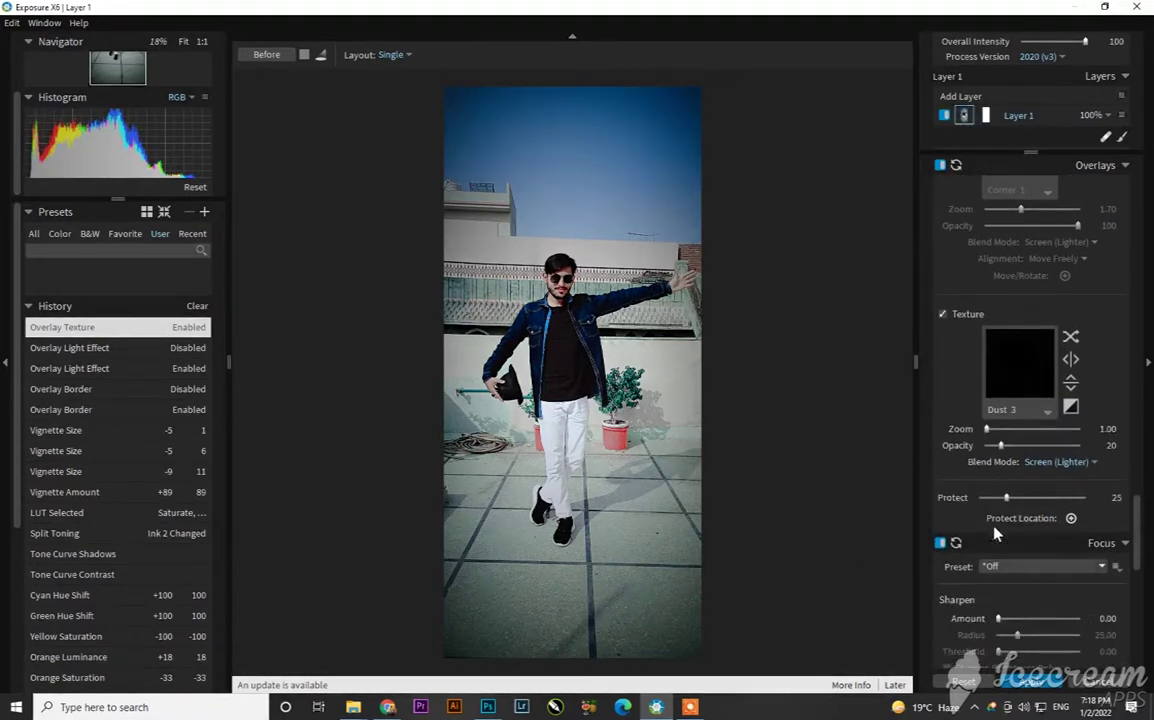
Step: Try the Dust 6 texture with Zoom 1.44 and Opacity 25, and disable the Texture overlay
click(1022, 415)
click(1028, 416)
mouse_move(1006, 428)
mouse_down()
mouse_move(1093, 449)
mouse_move(982, 444)
mouse_move(1005, 446)
mouse_up()
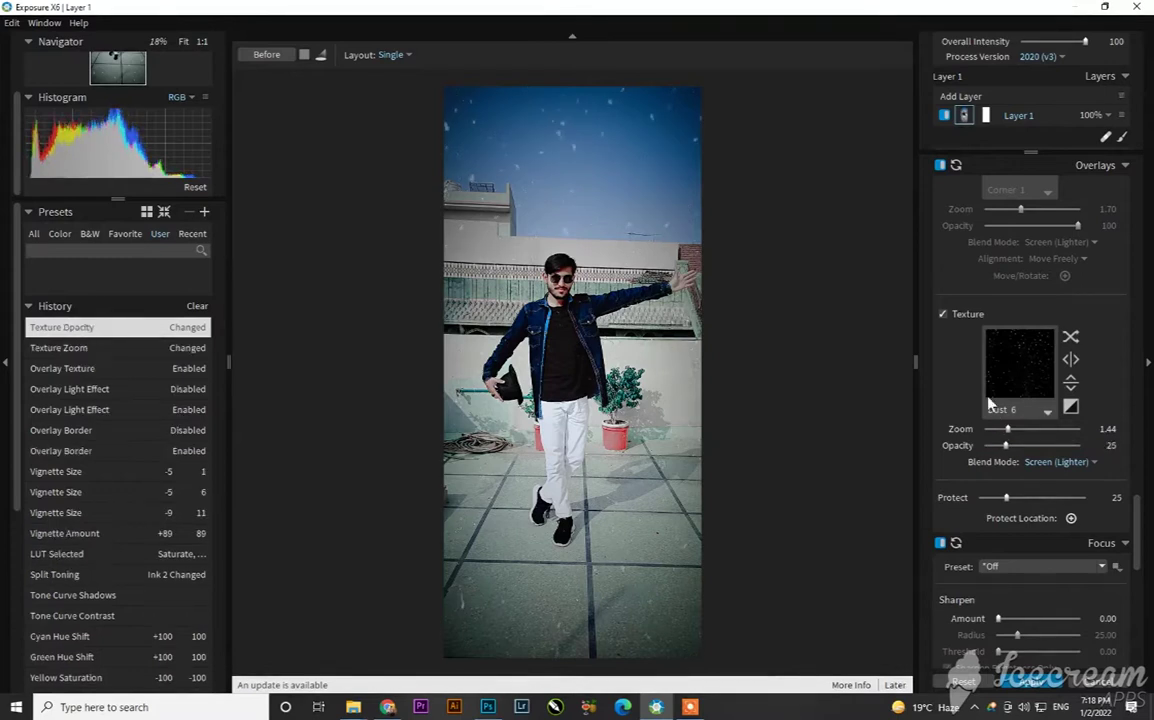
click(945, 316)
scroll(958, 330, up, 2)
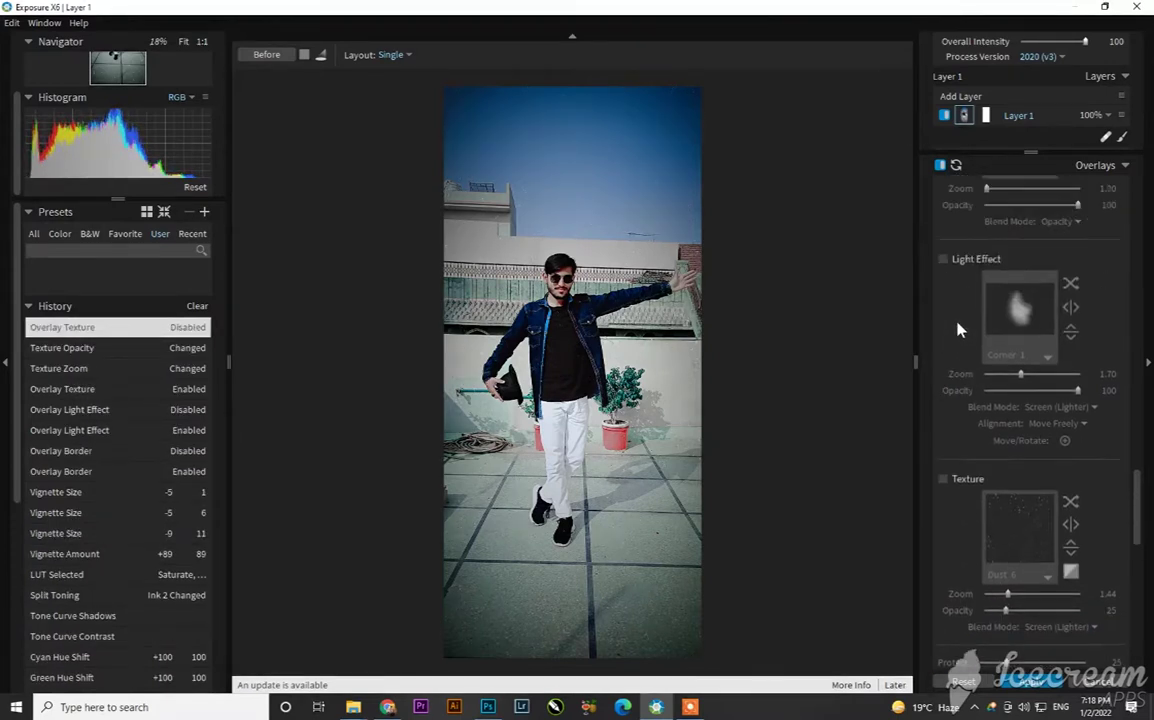
Step: Try the Sharpen Amount in the Focus settings and return it to 0
scroll(958, 330, up, 3)
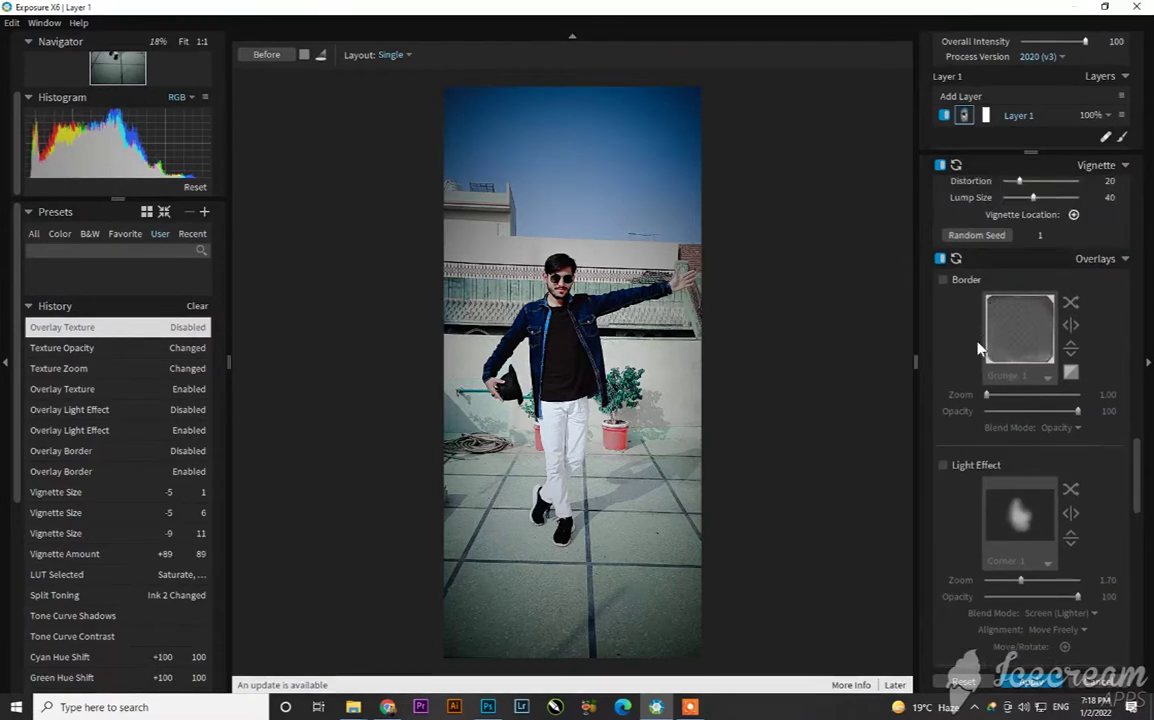
scroll(972, 360, down, 3)
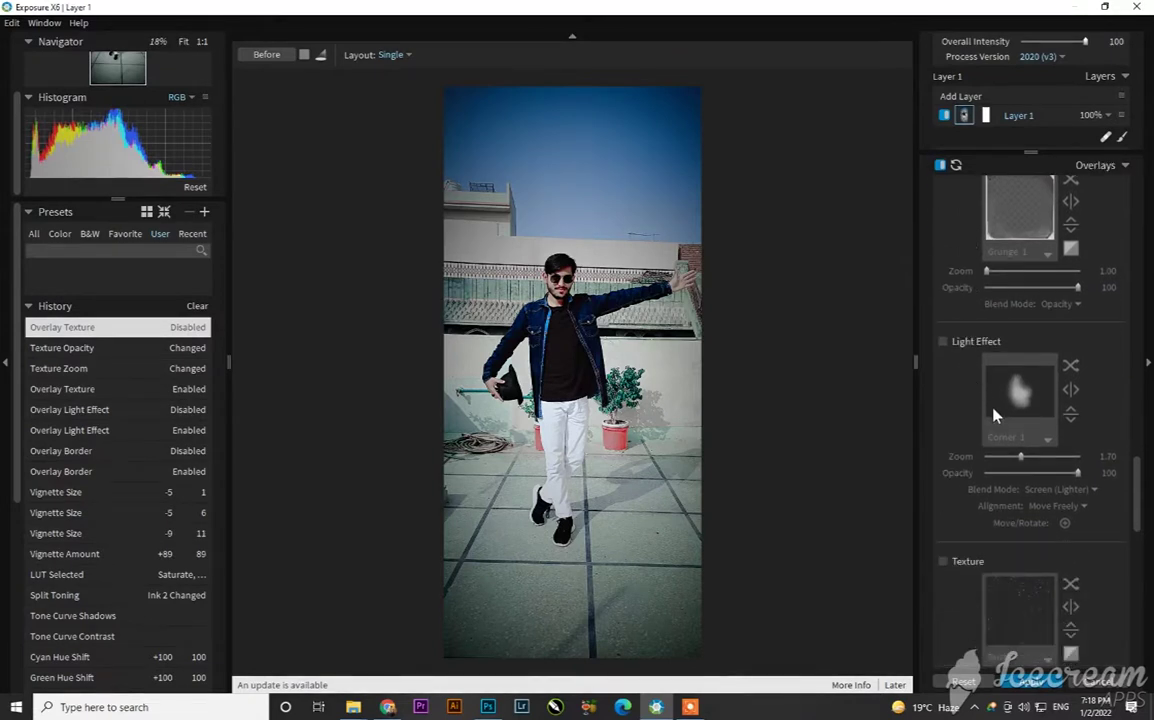
scroll(995, 415, down, 4)
scroll(1003, 443, down, 6)
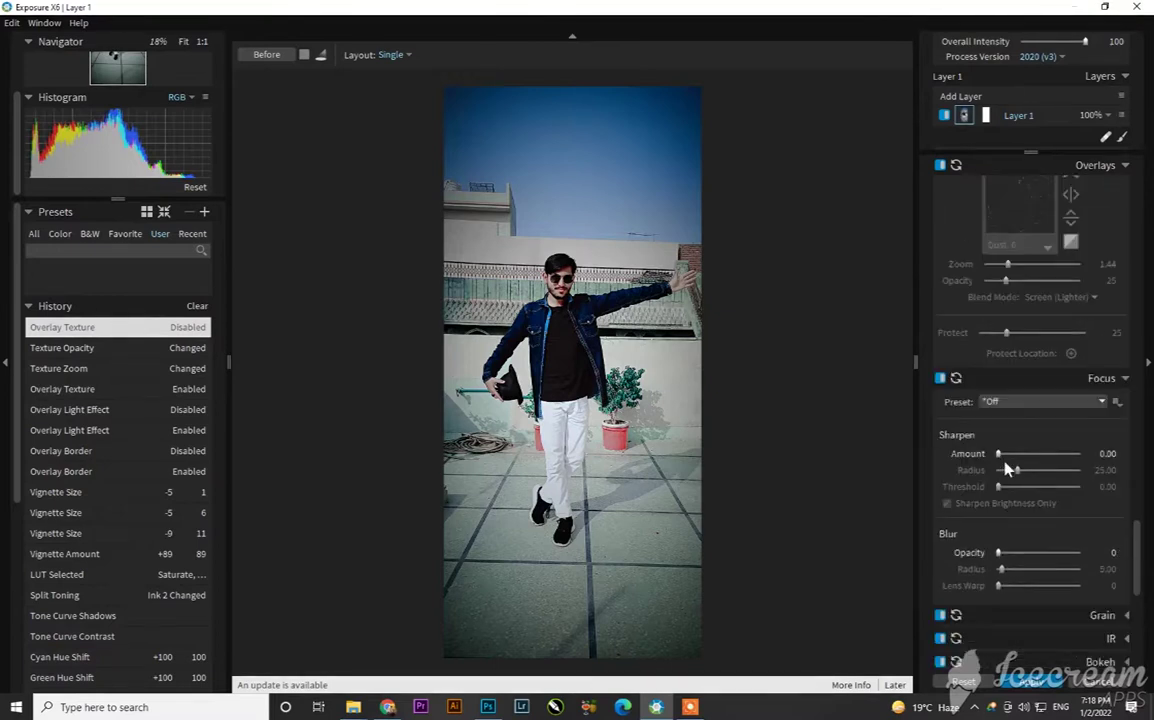
scroll(1006, 460, down, 3)
drag(1027, 331, 997, 332)
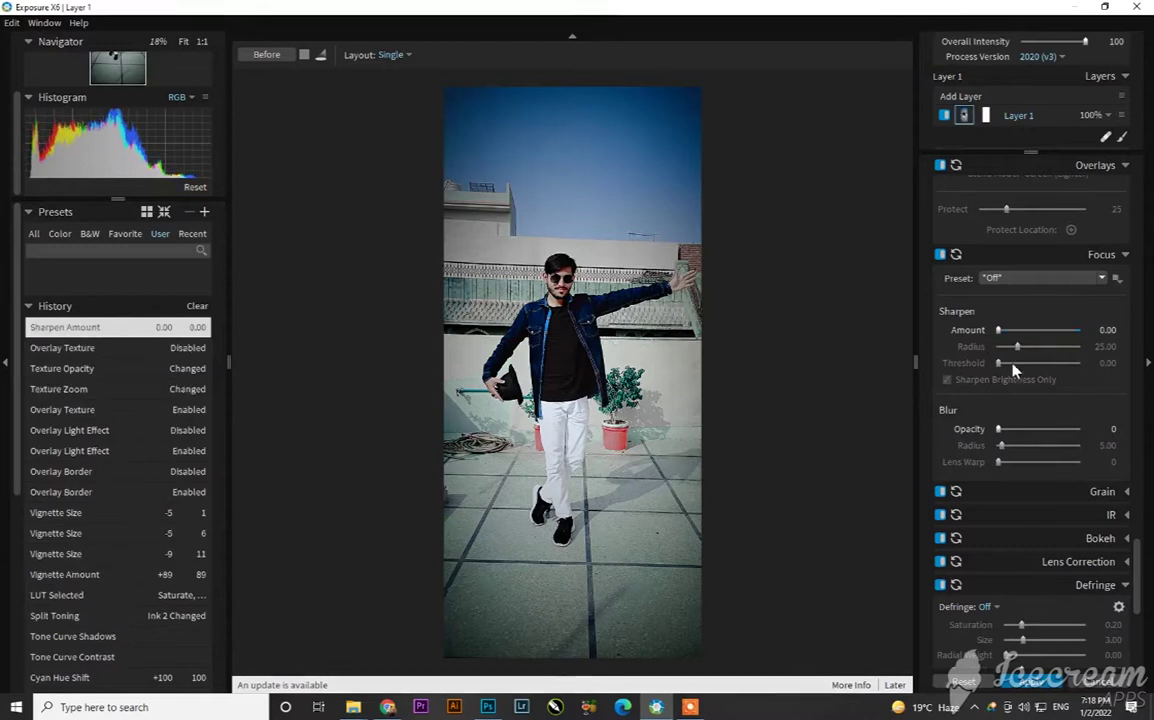
Step: Set the Overall Grain Strength to 29.79 and the grain's Shadow amount to 0
scroll(1022, 477, down, 1)
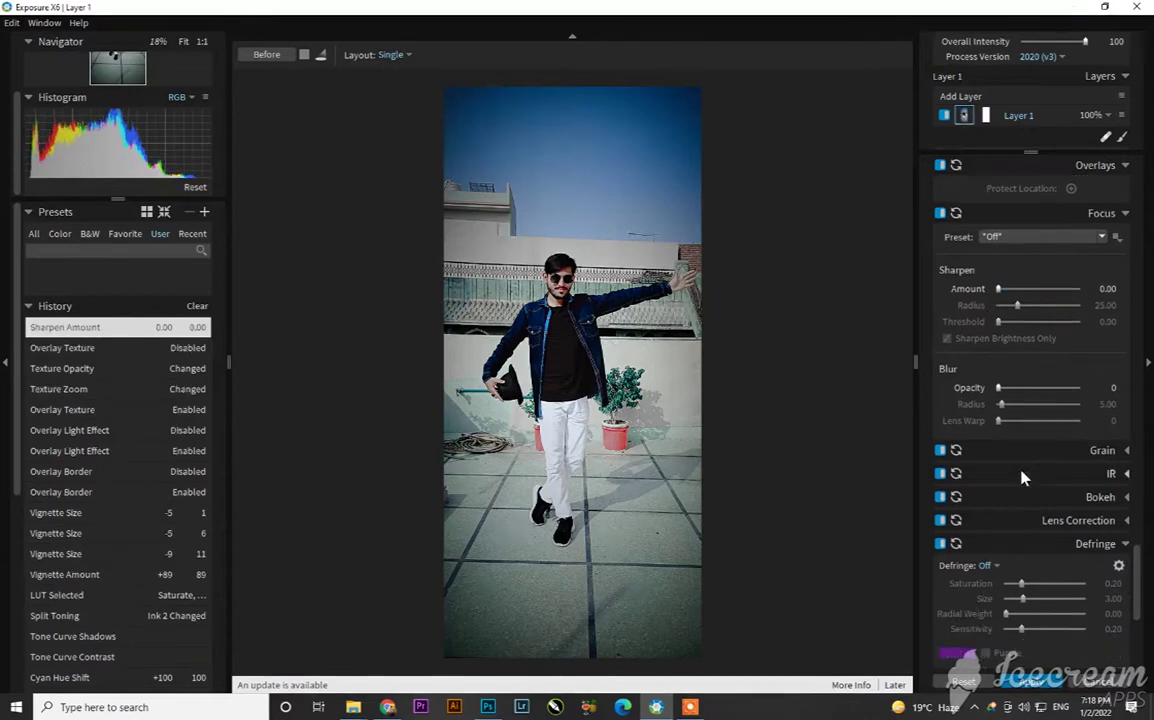
click(1126, 451)
mouse_move(976, 509)
mouse_down()
mouse_move(1031, 509)
mouse_move(967, 510)
mouse_up()
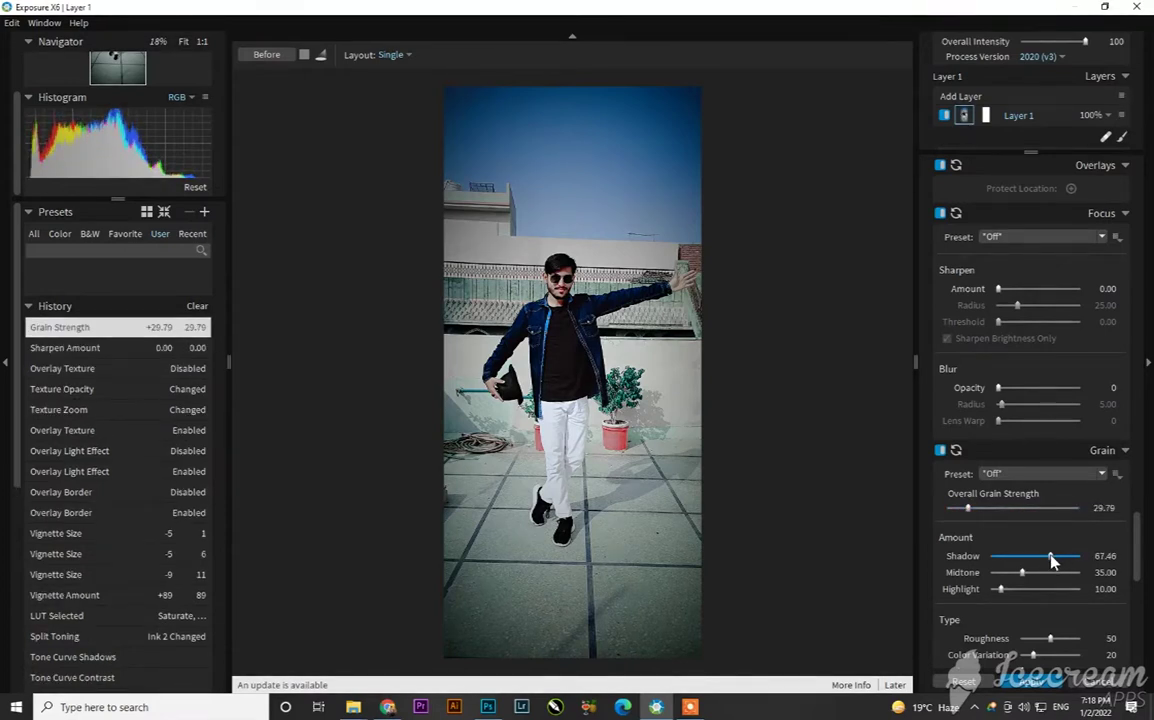
drag(1052, 562, 993, 557)
Step: Set the grain's Roughness to 28, Color Variation to 39 and Push Processing to 0.65
scroll(995, 550, down, 4)
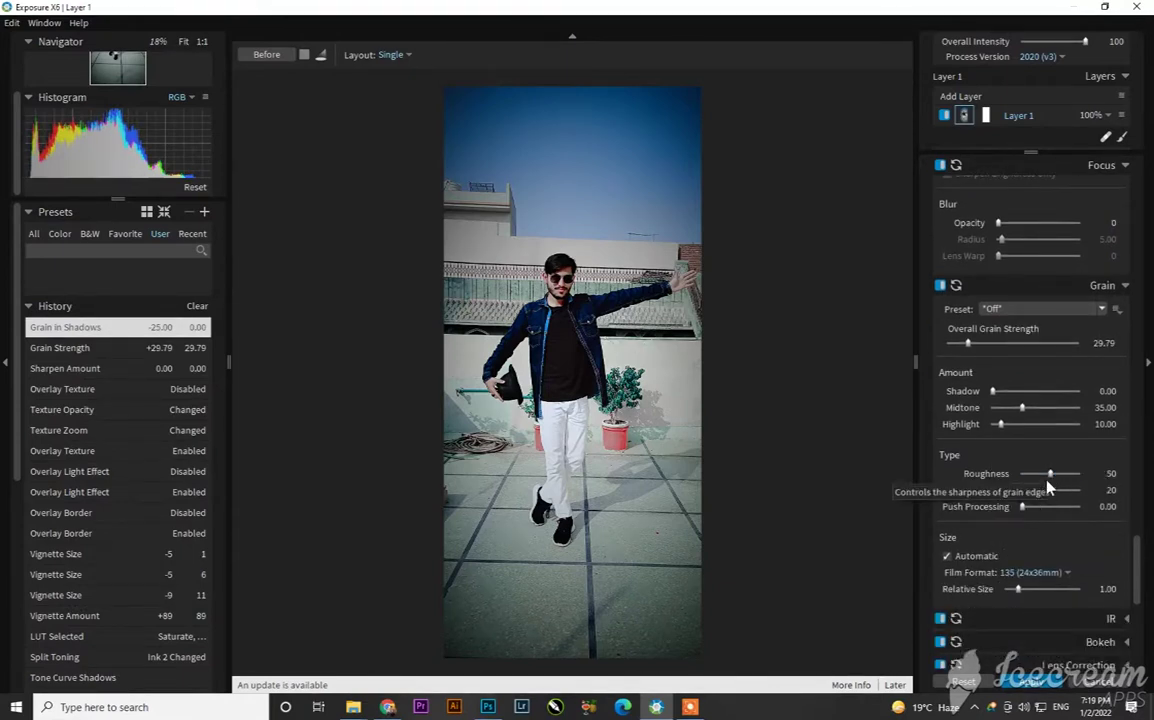
mouse_move(1053, 476)
mouse_down()
mouse_move(1098, 477)
mouse_move(1010, 478)
mouse_move(1038, 476)
mouse_up()
mouse_move(1033, 490)
mouse_down()
mouse_move(1058, 510)
mouse_move(1033, 514)
mouse_up()
Step: Open the Bokeh settings and reshape the radial focus region into a large tilted ellipse around the man
scroll(1017, 548, down, 2)
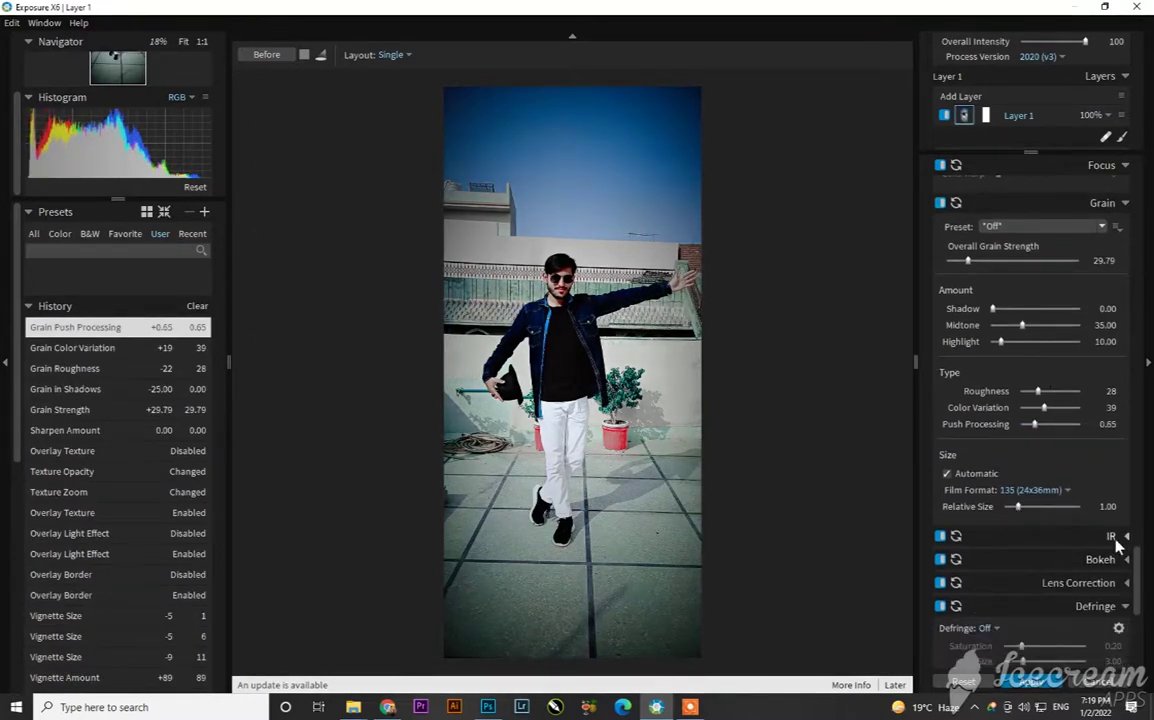
click(1125, 560)
scroll(1117, 568, down, 2)
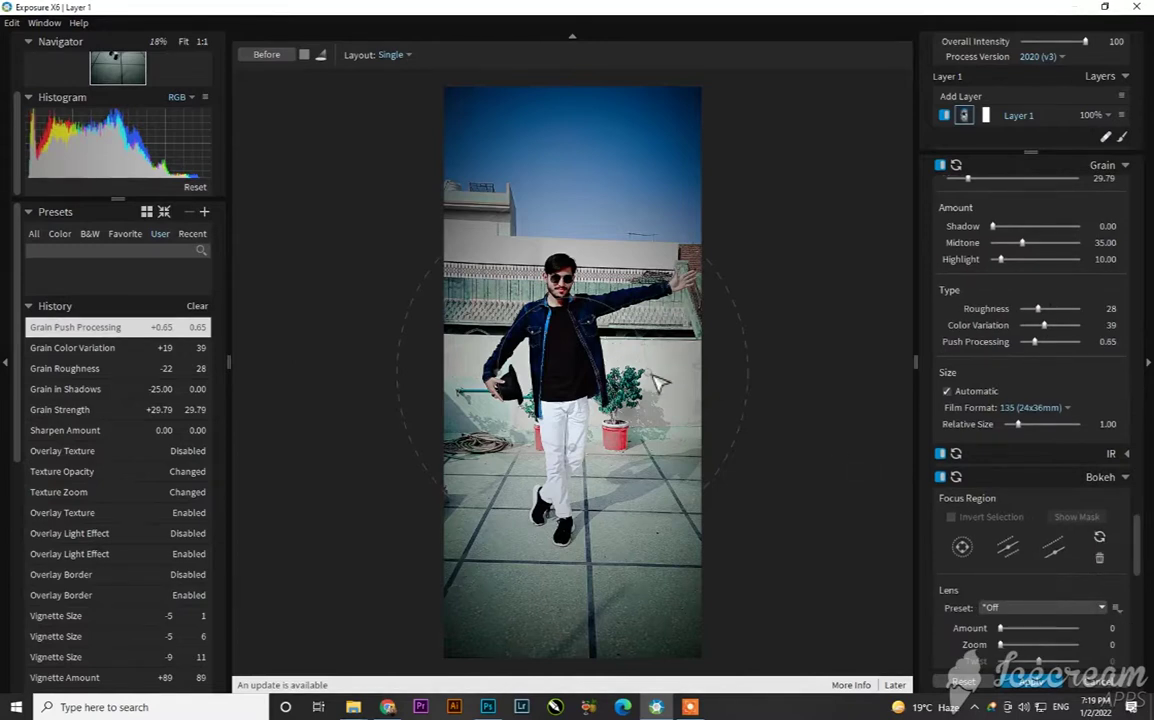
drag(665, 343, 704, 260)
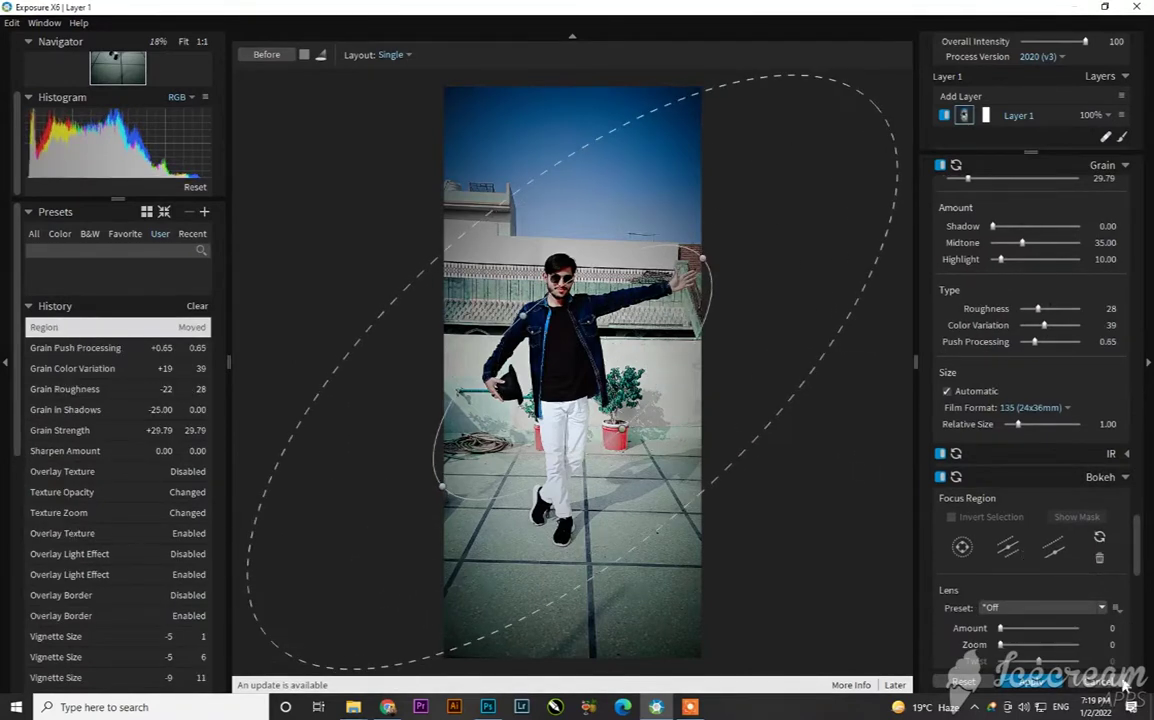
Step: Add a planar Bokeh focus region, move it up to the man's face level, and reset the region
scroll(1024, 545, down, 2)
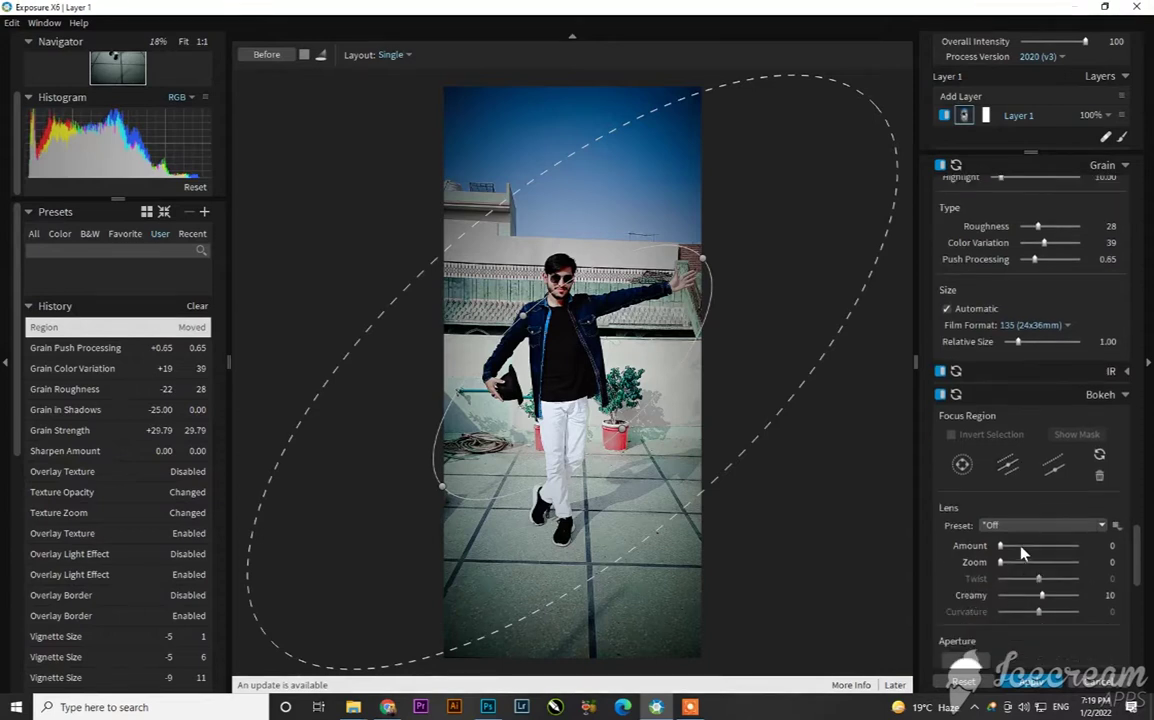
click(1008, 466)
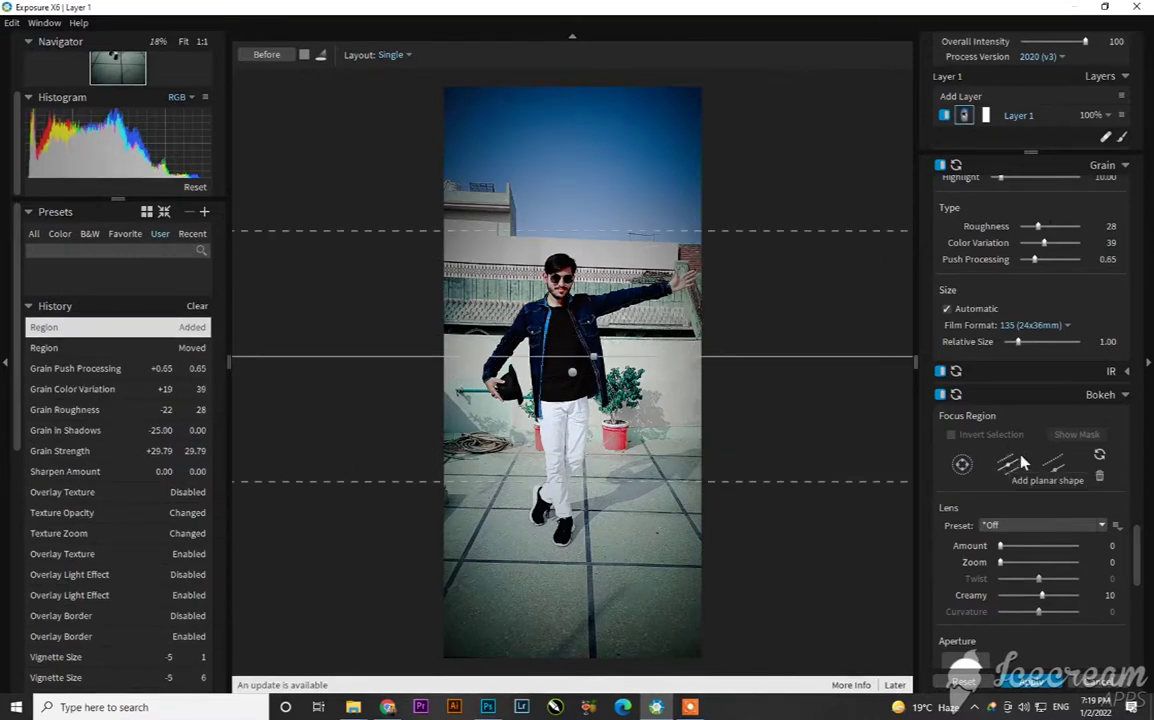
drag(596, 355, 612, 276)
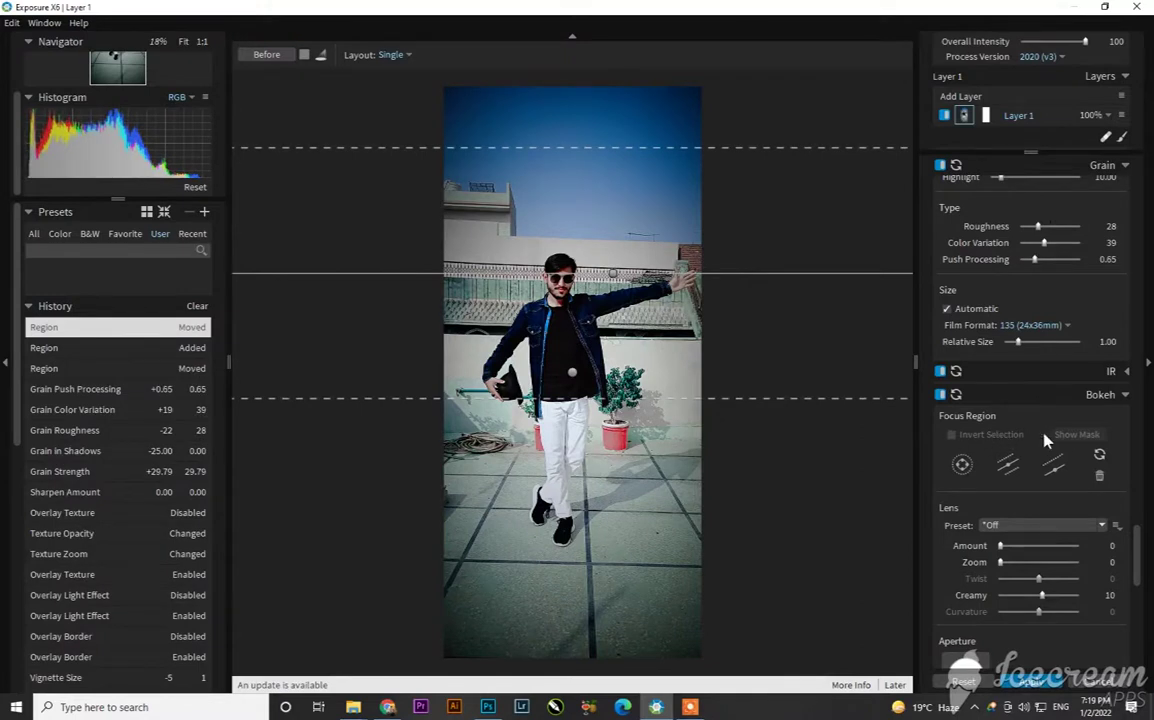
click(1100, 457)
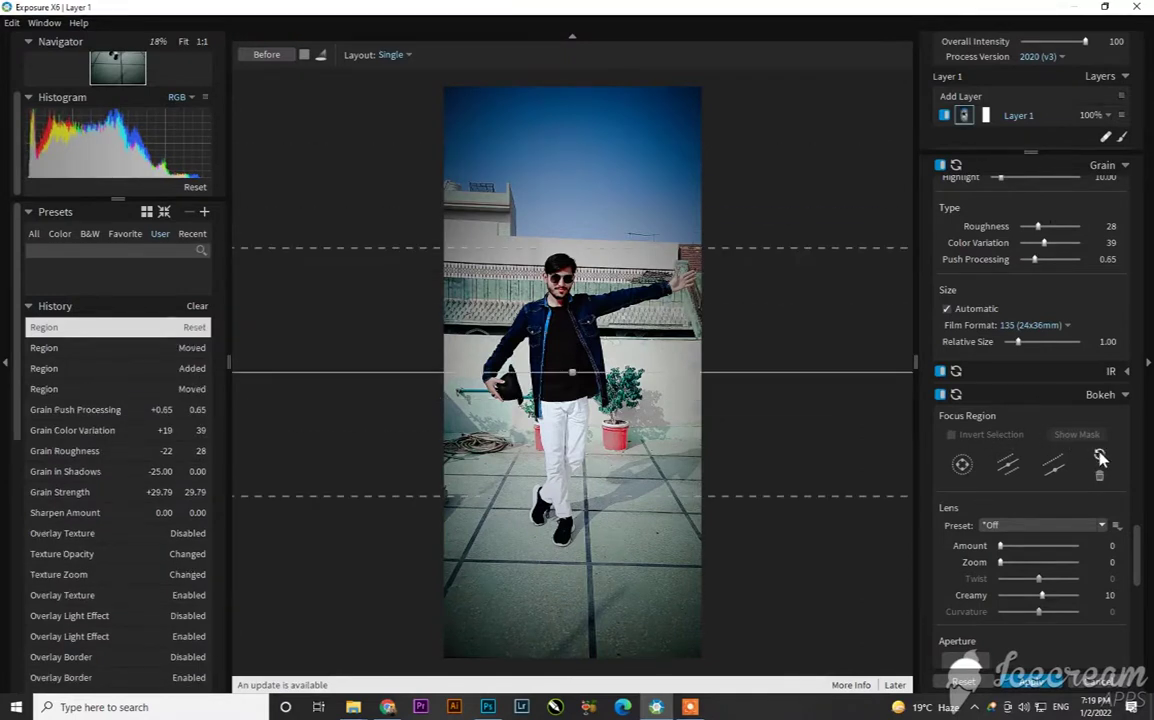
Step: Preview the Creative Aperture lens presets on the Bokeh blur without applying one
click(1025, 526)
mouse_move(1018, 547)
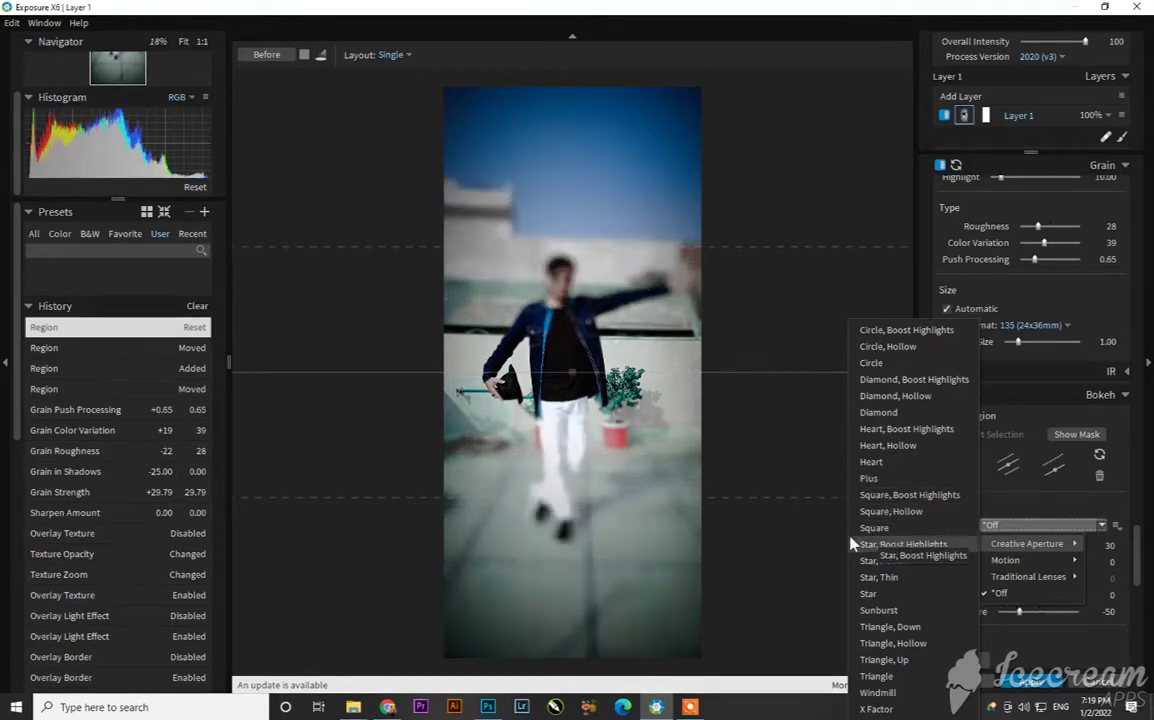
click(940, 480)
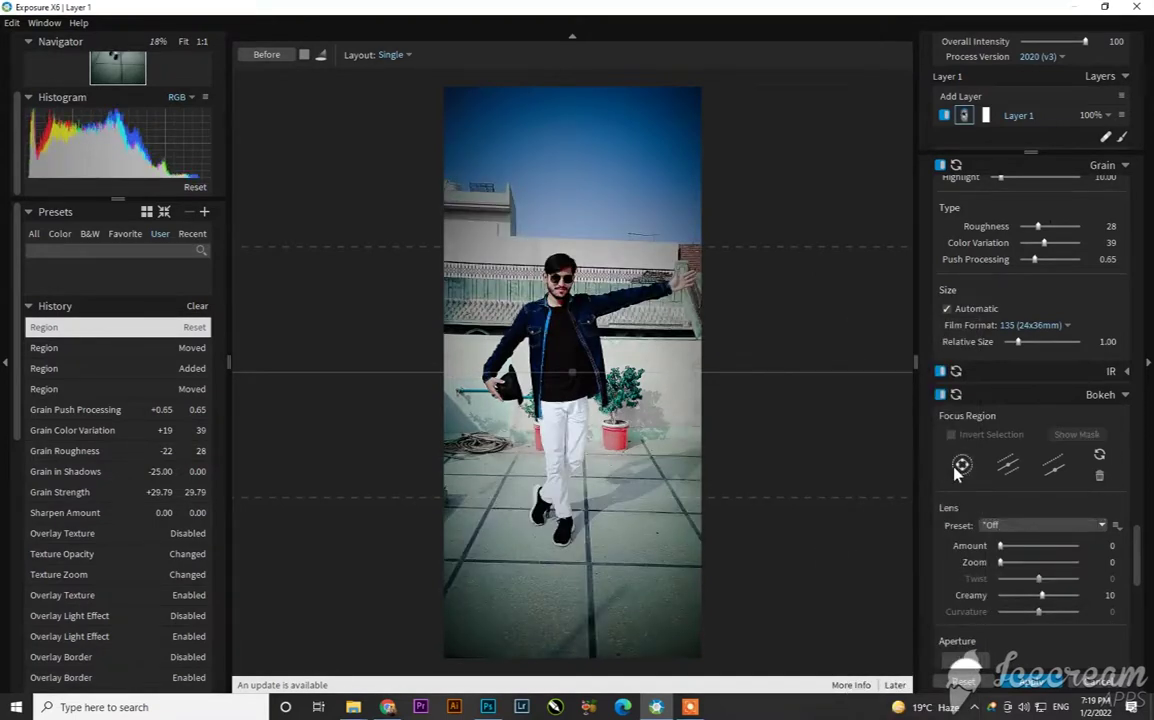
Step: Add a radial Bokeh focus region and stretch it into a large tilted ellipse covering the man and plants
click(956, 473)
drag(628, 250, 778, 131)
drag(474, 268, 510, 278)
drag(642, 420, 639, 540)
drag(510, 160, 515, 160)
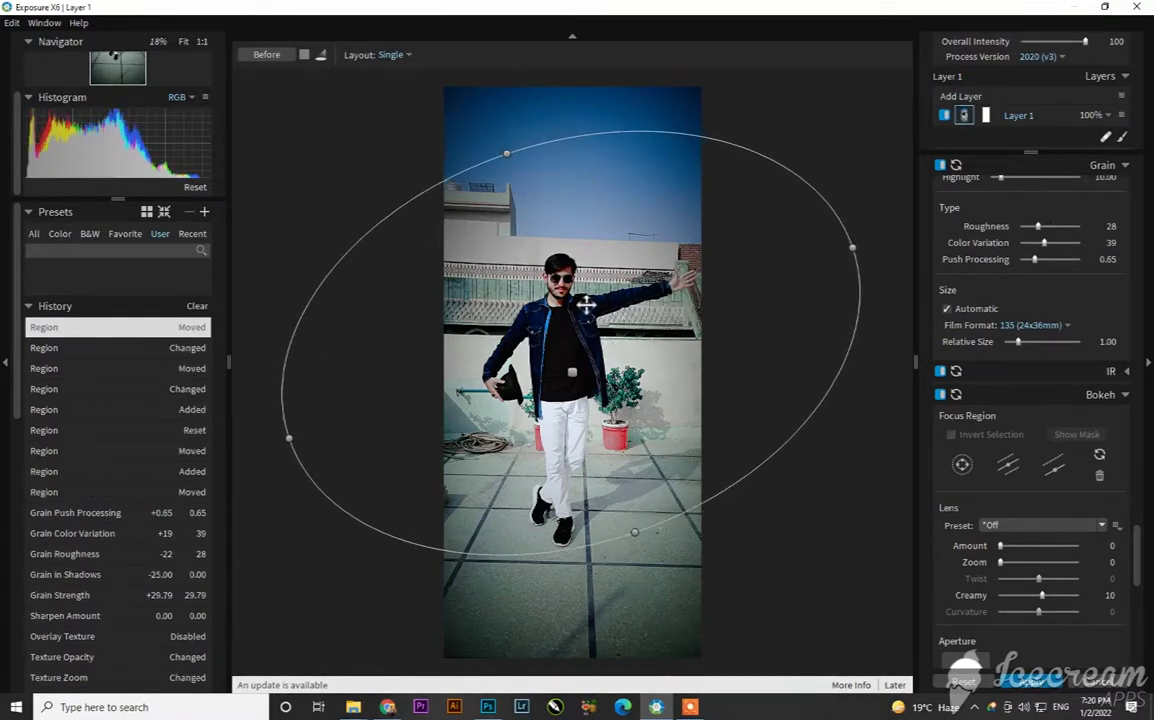
click(578, 387)
Step: Try the Bokeh lens presets Creative Aperture Diamond, Hollow and Motion Zoom, X Factor
click(1030, 526)
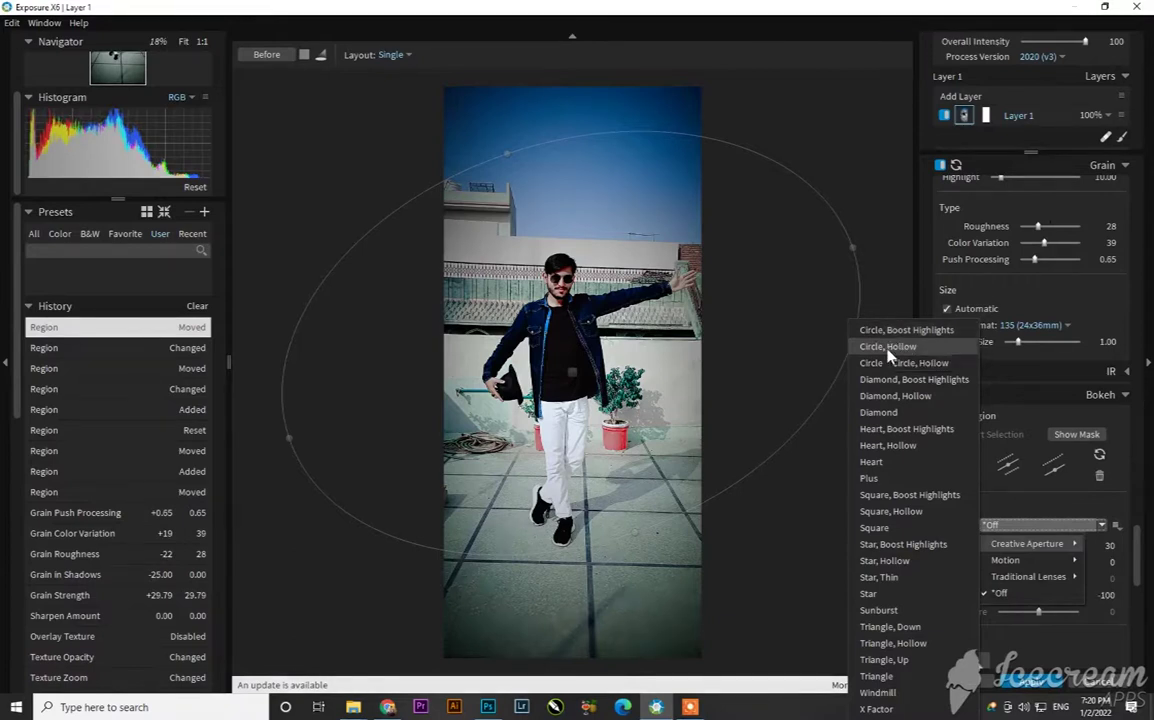
click(880, 400)
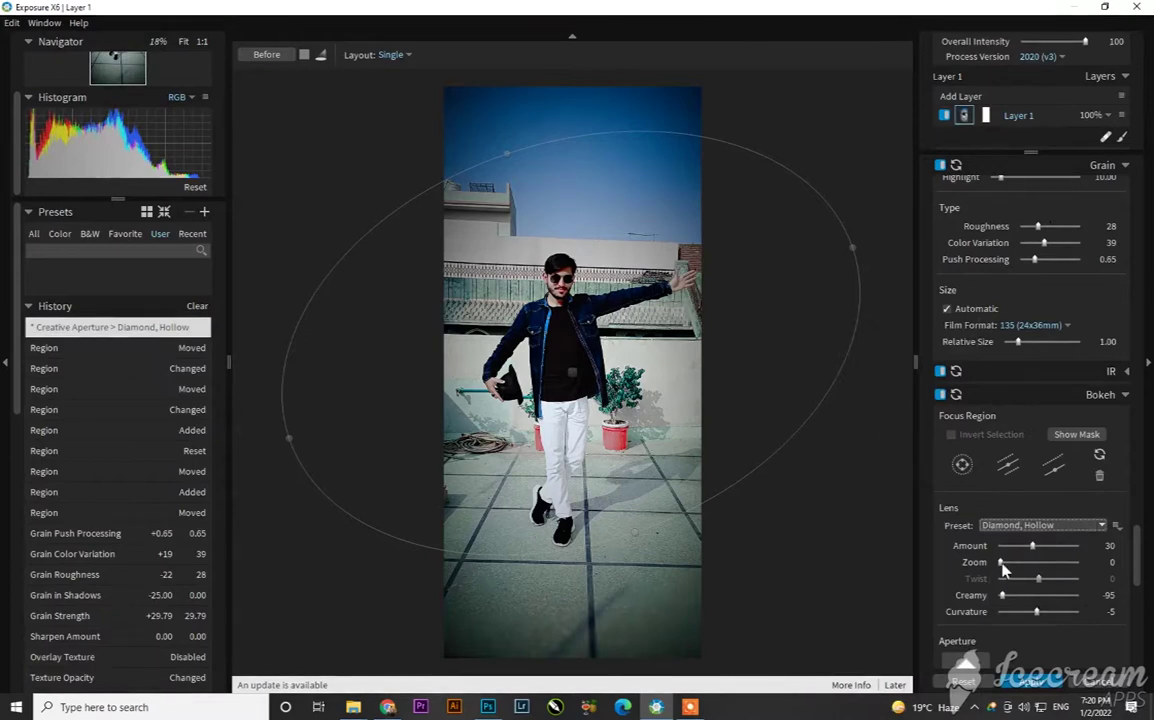
click(1038, 525)
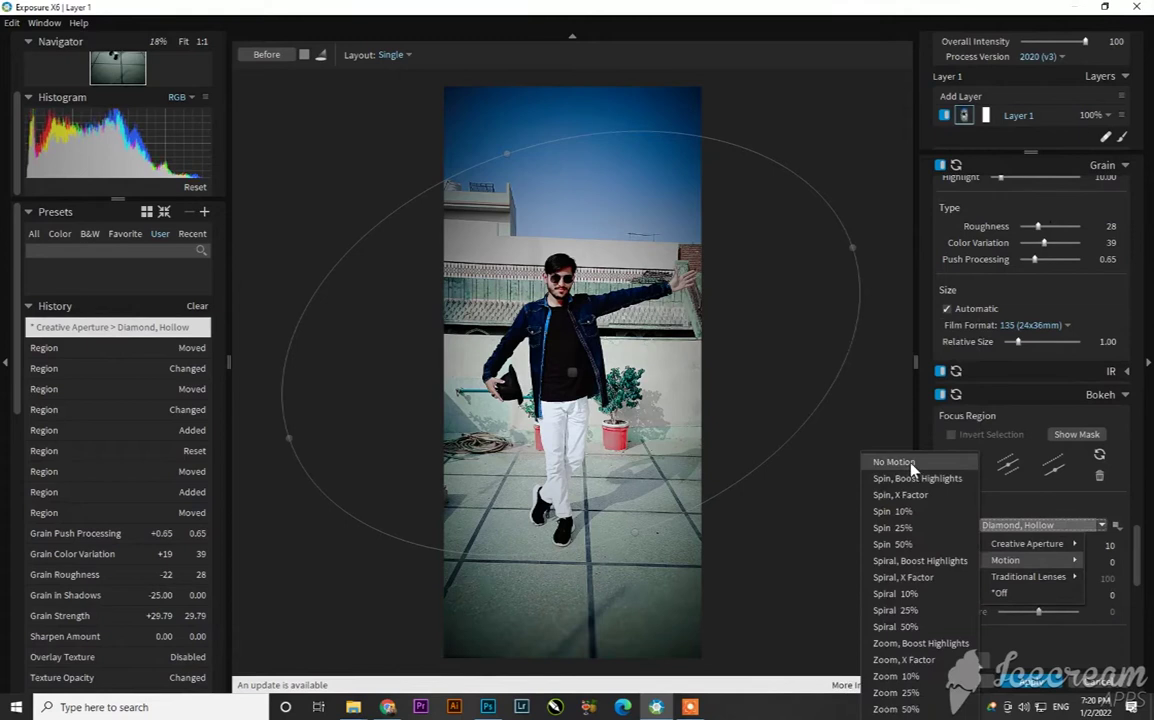
click(905, 659)
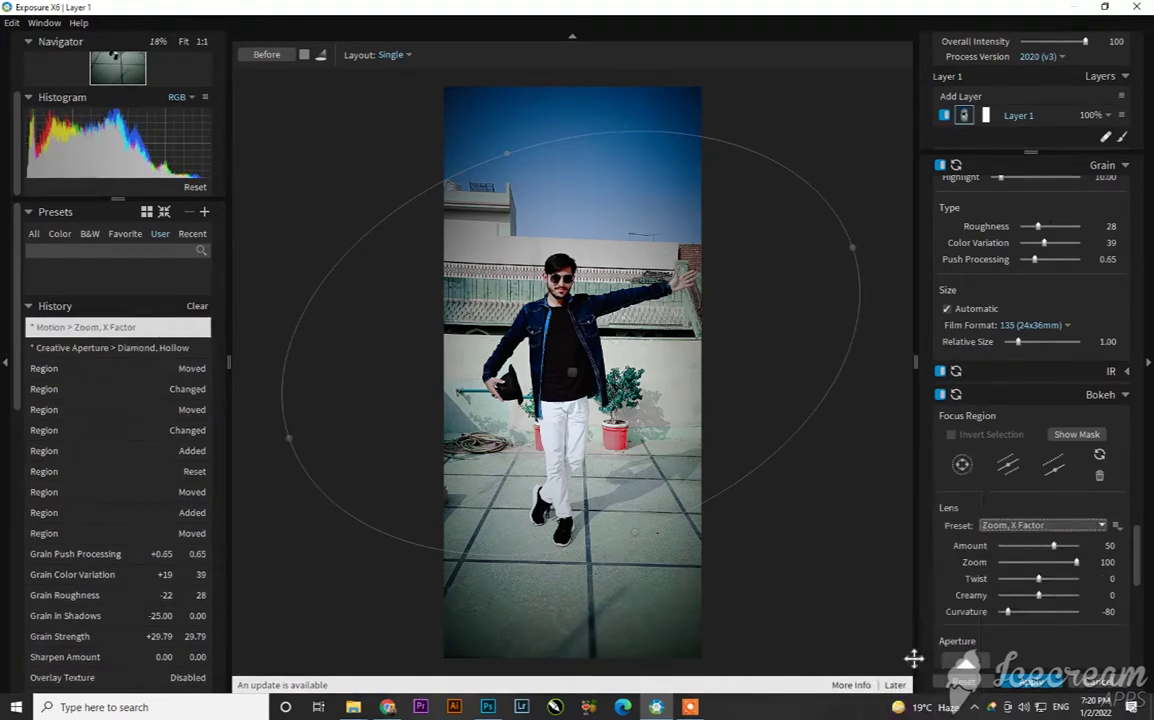
Step: Add several planar Bokeh focus regions over the man and reset the focus region
click(1008, 465)
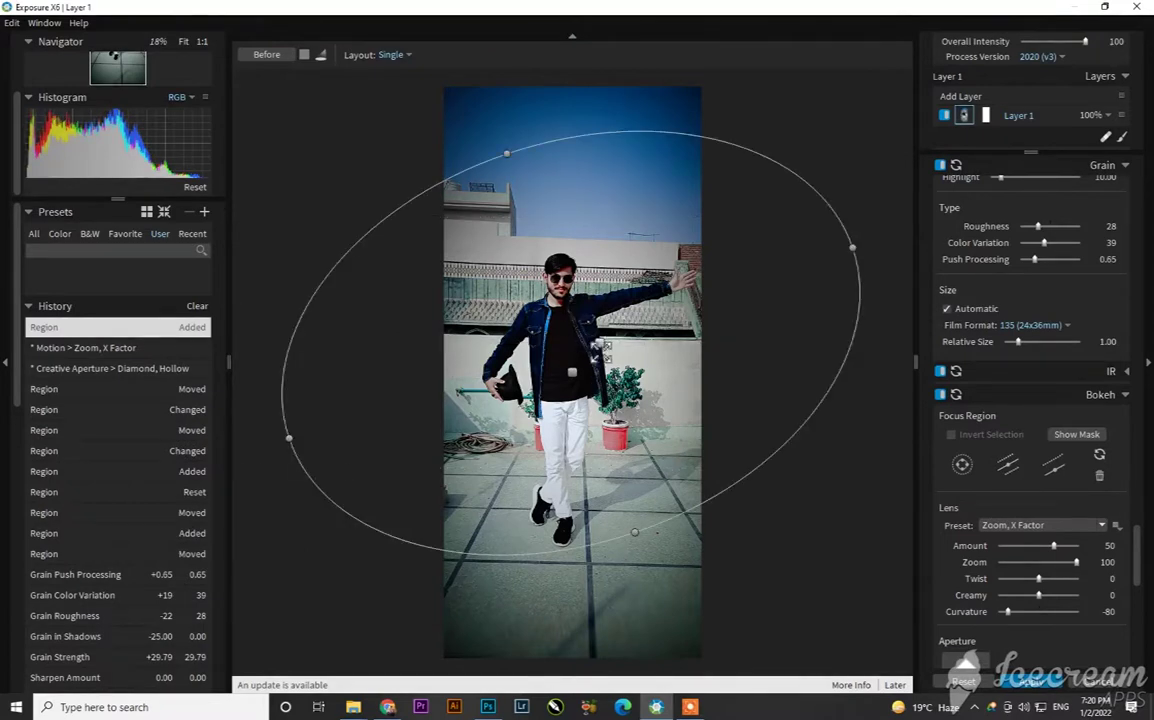
click(1008, 465)
click(1008, 465)
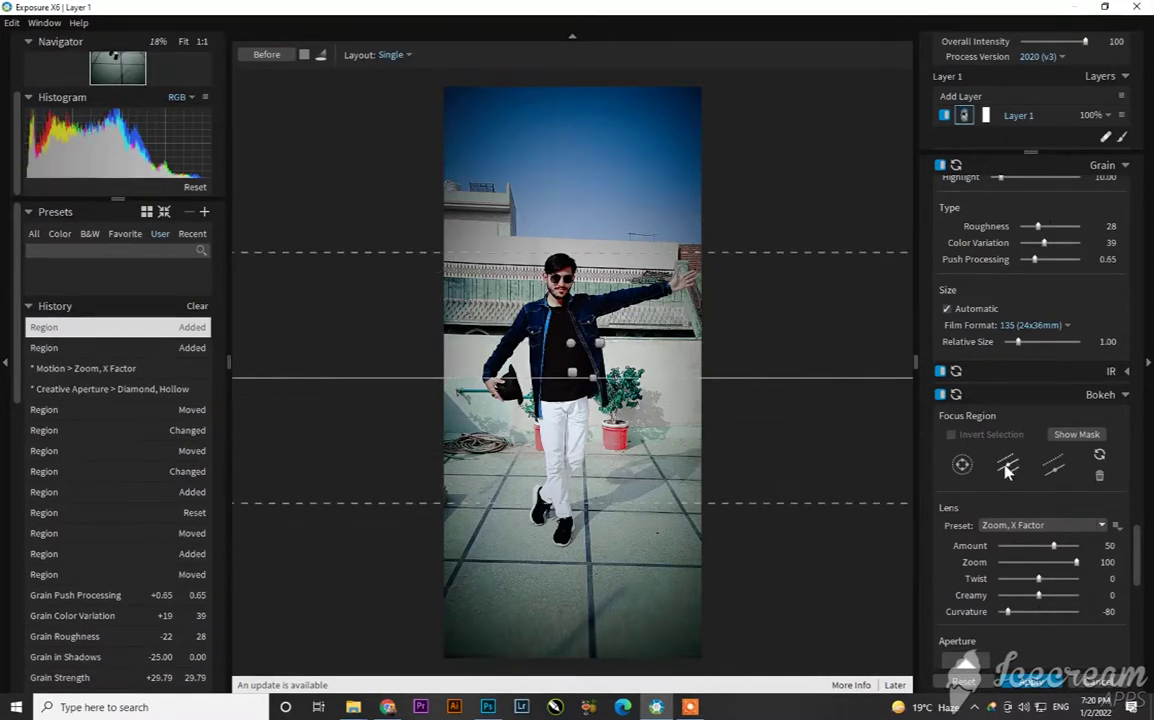
click(1008, 465)
drag(702, 403, 702, 375)
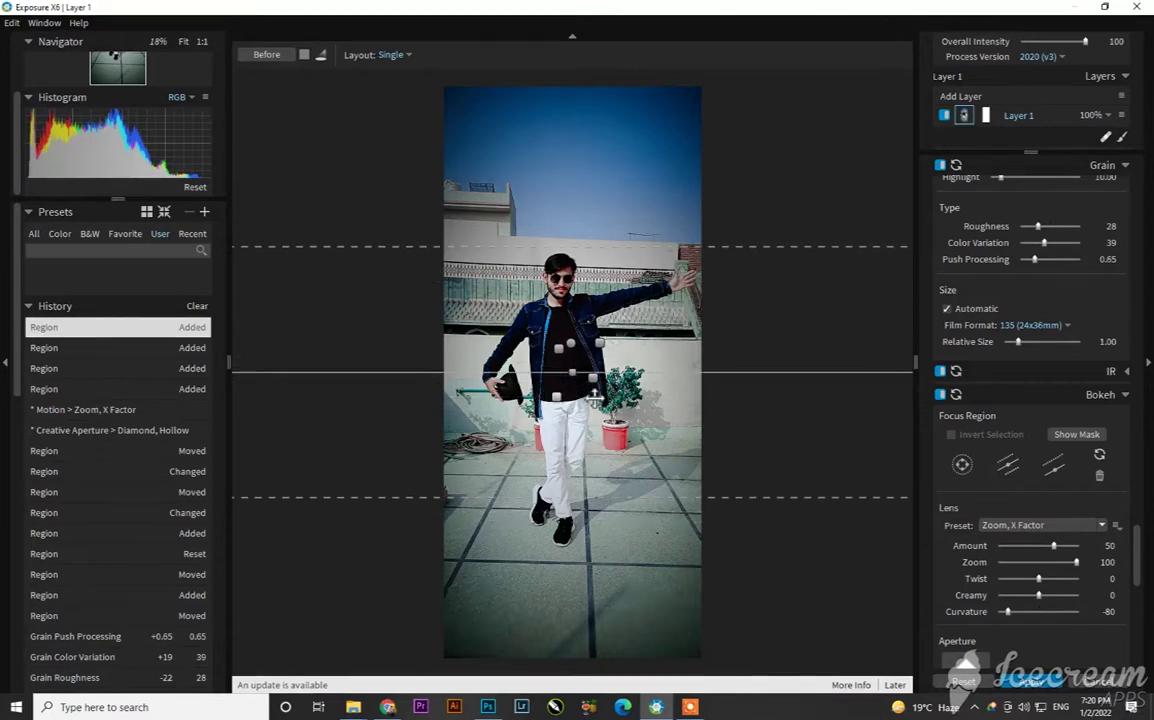
click(1099, 456)
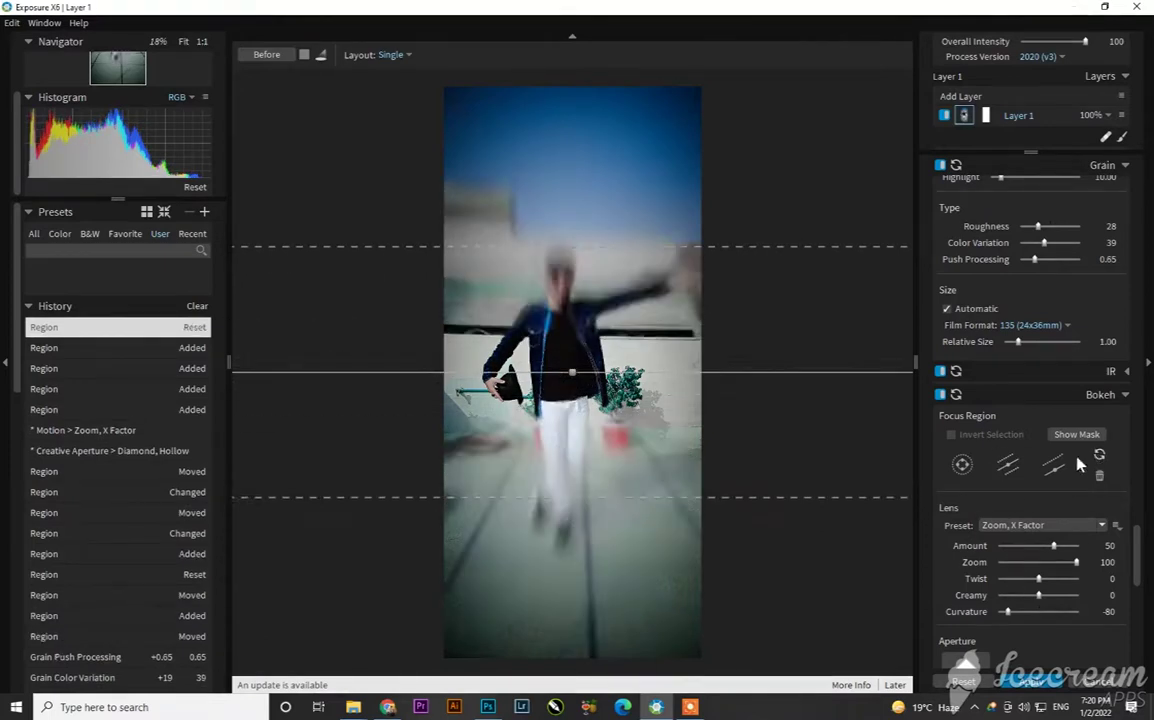
Step: Set the Bokeh lens preset to Off and the Creamy value to 11
click(1013, 540)
mouse_move(1011, 543)
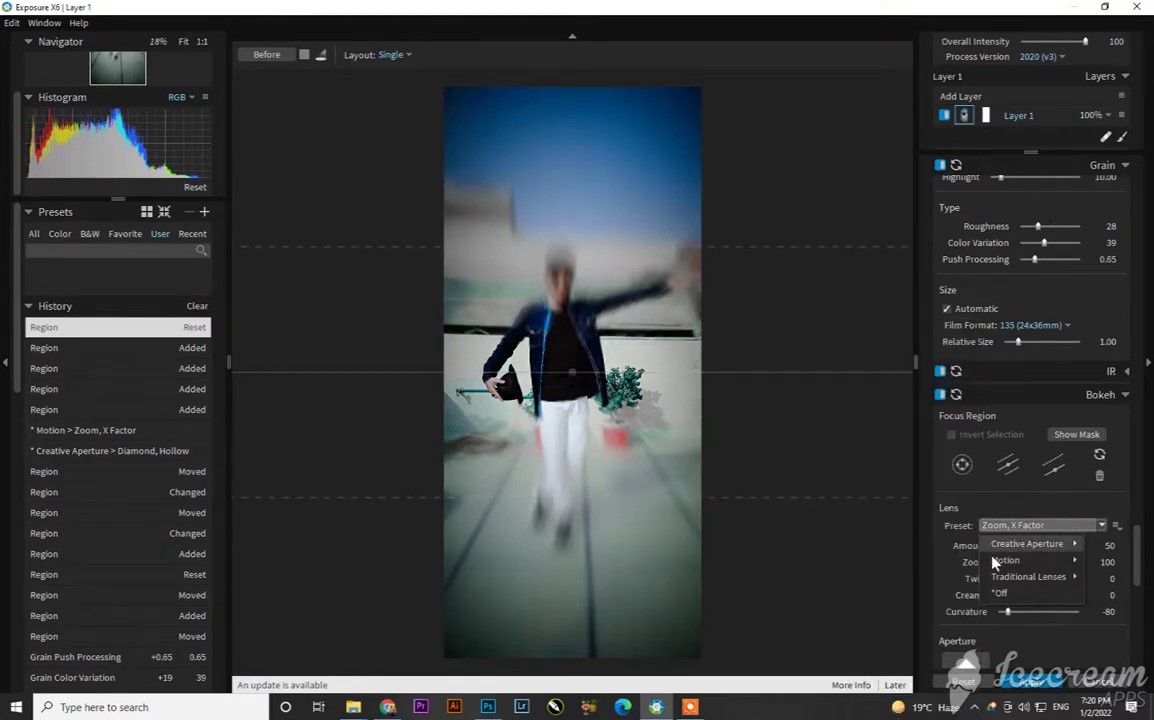
click(999, 593)
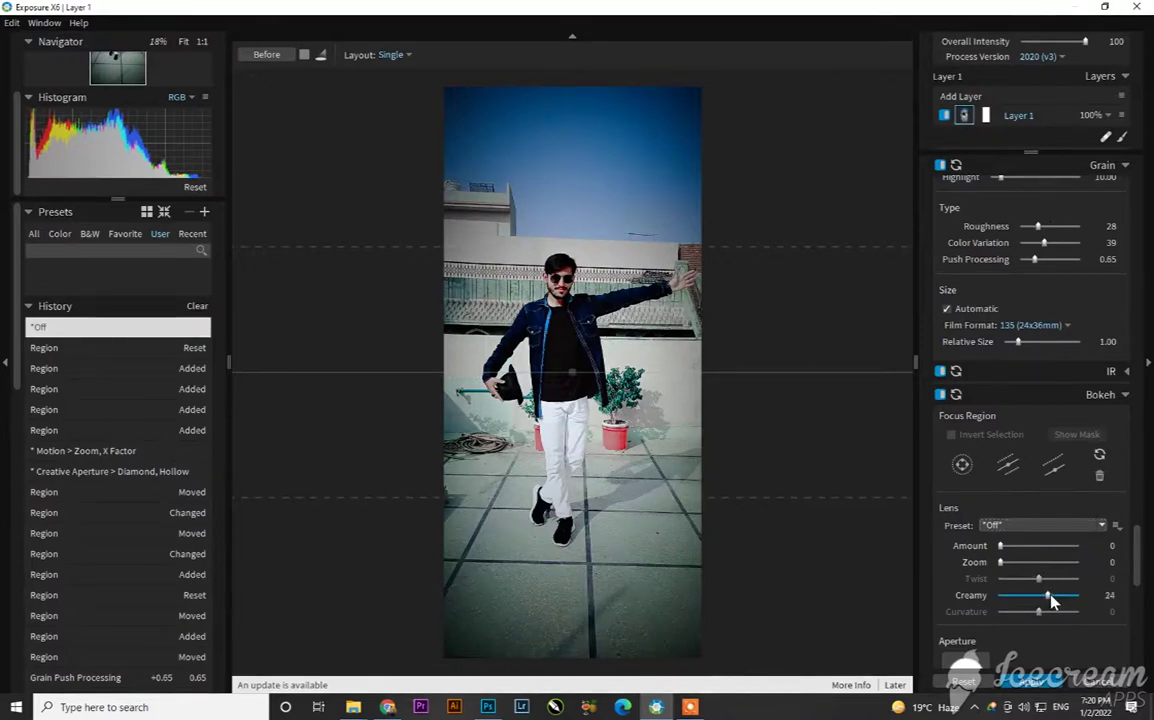
click(1048, 597)
scroll(1043, 598, down, 4)
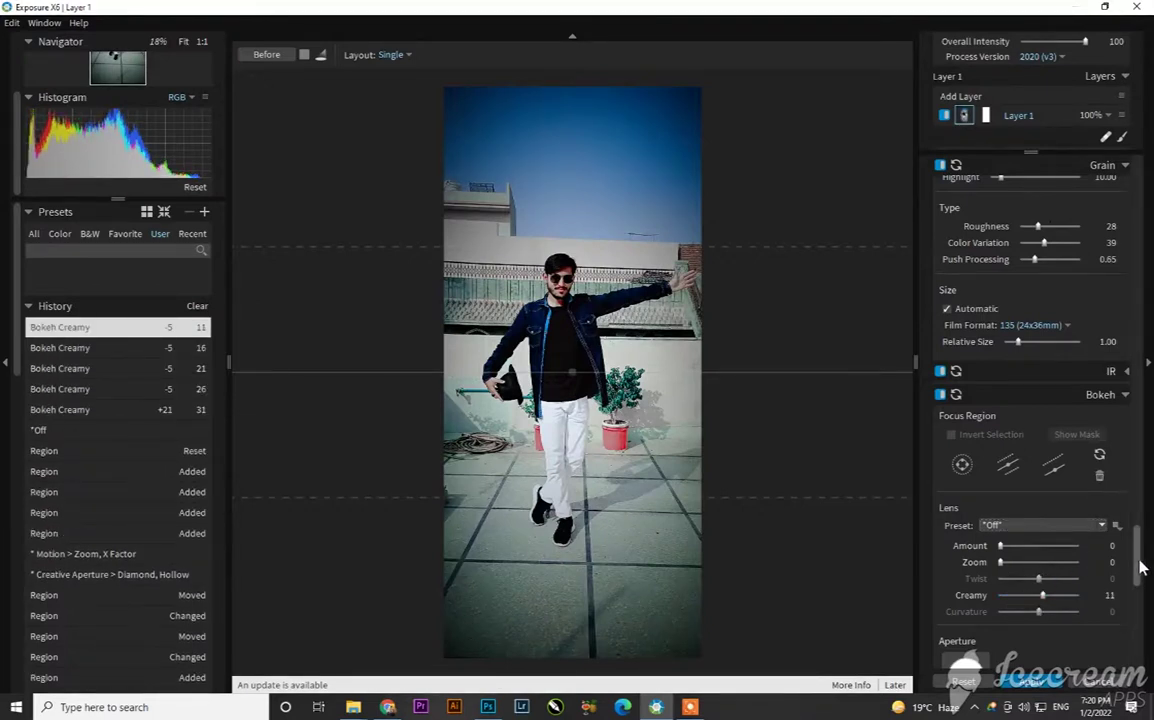
Step: Set the Bokeh aperture shape to the heart and the Highlights Threshold to 68
scroll(930, 478, down, 5)
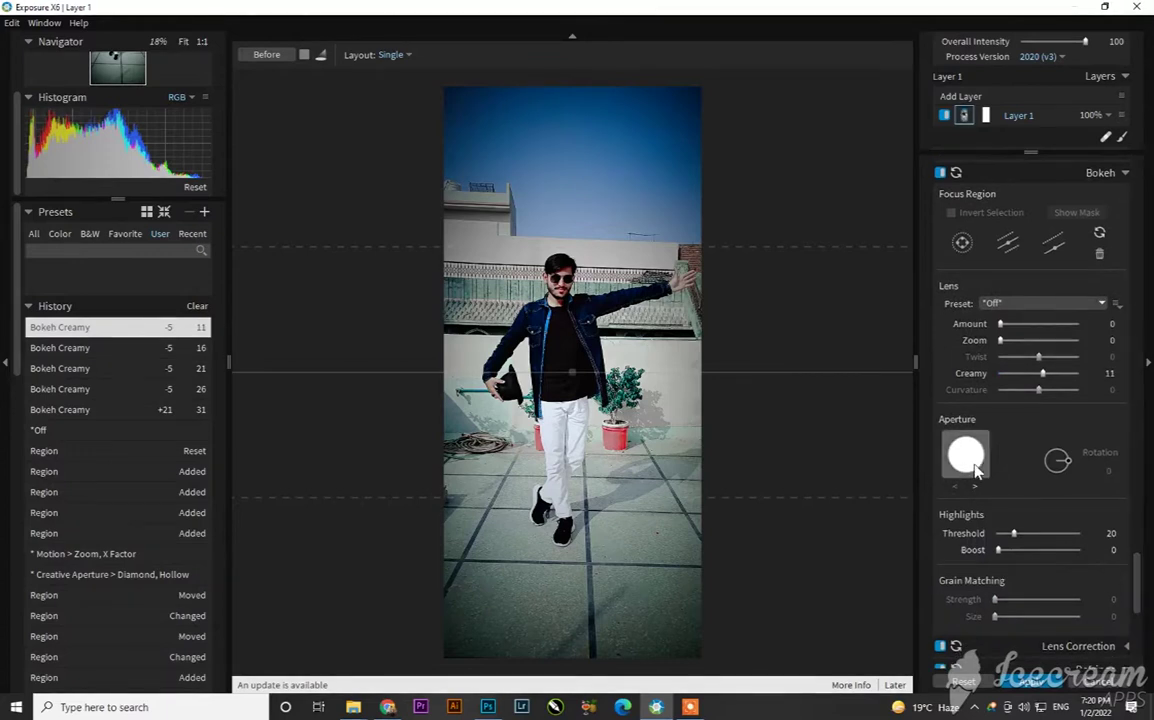
click(968, 458)
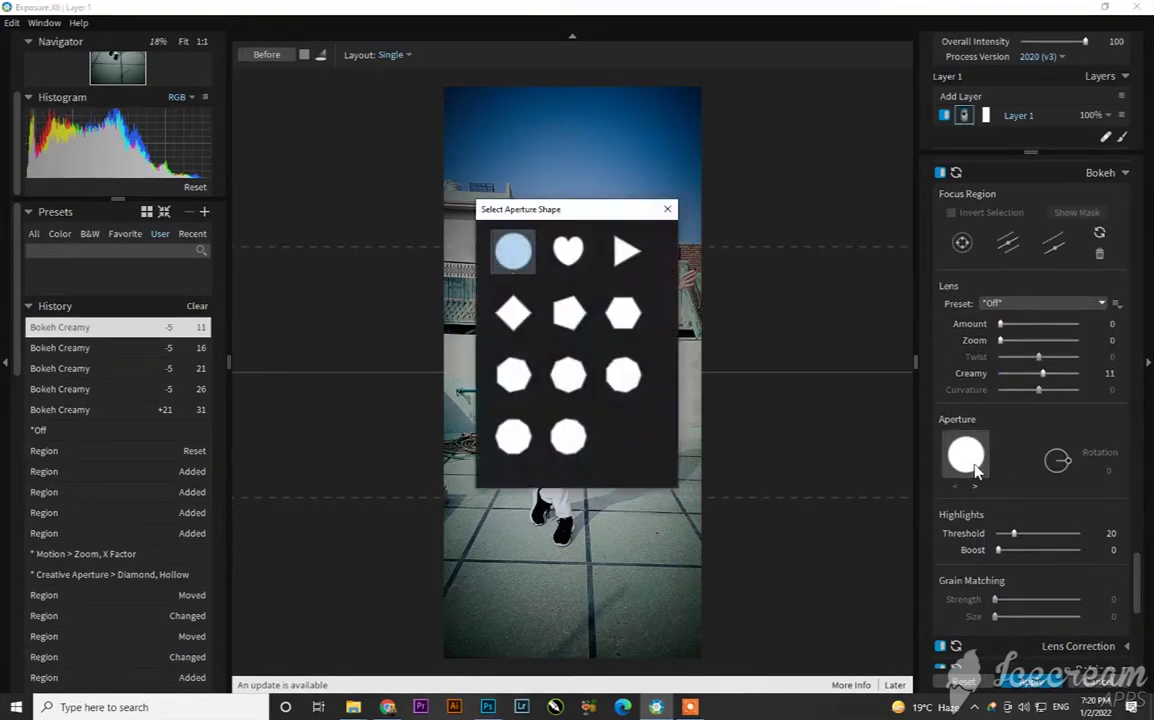
click(554, 268)
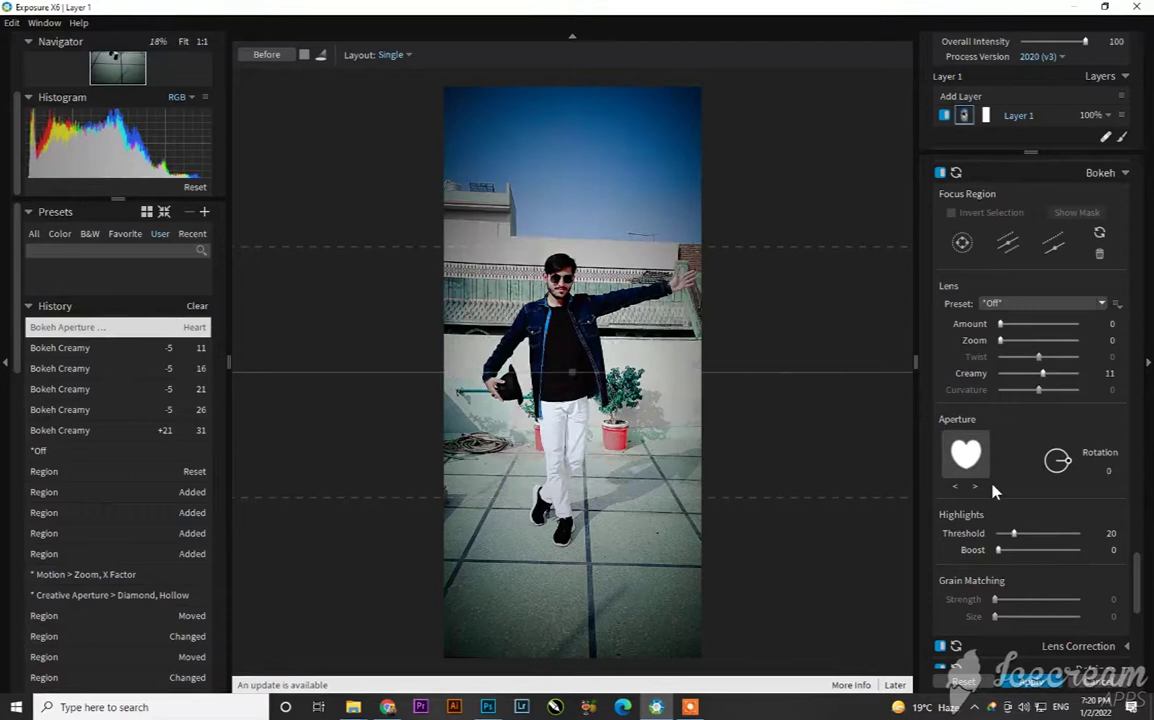
scroll(995, 490, down, 1)
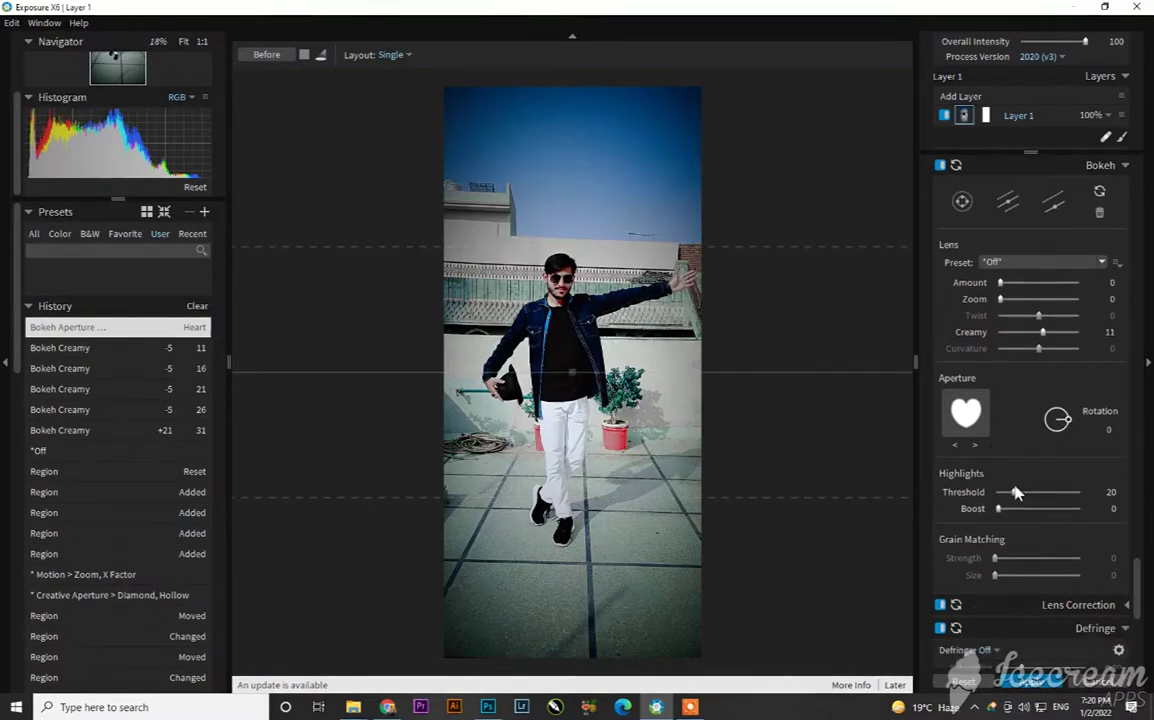
drag(1016, 497, 1053, 500)
Step: Open the IR settings, try out Color Contrast and return it to 0, and apply the Glow Only - Medium preset
scroll(990, 550, down, 3)
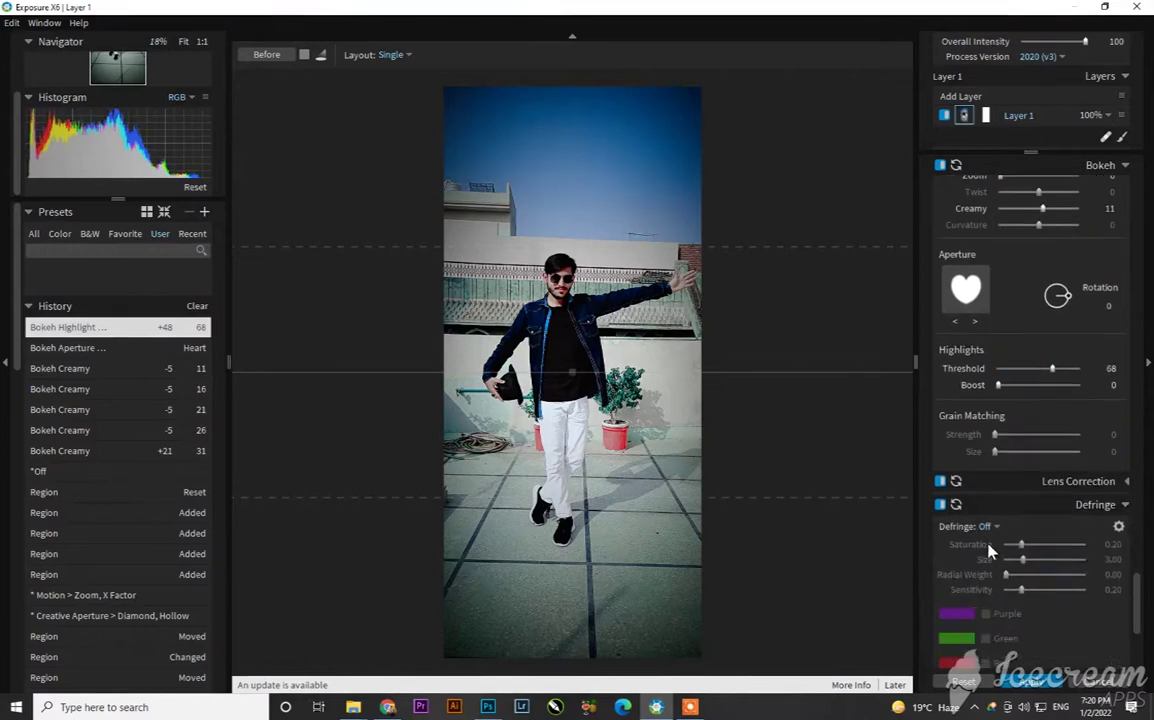
scroll(1110, 495, up, 10)
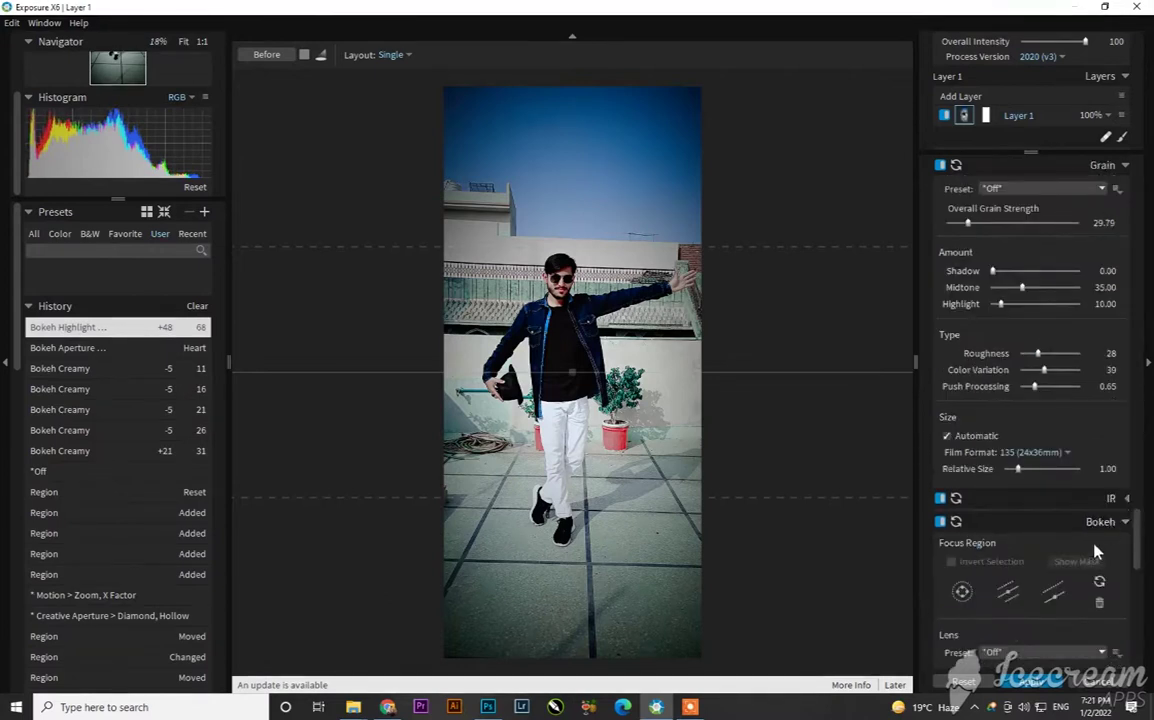
click(1126, 498)
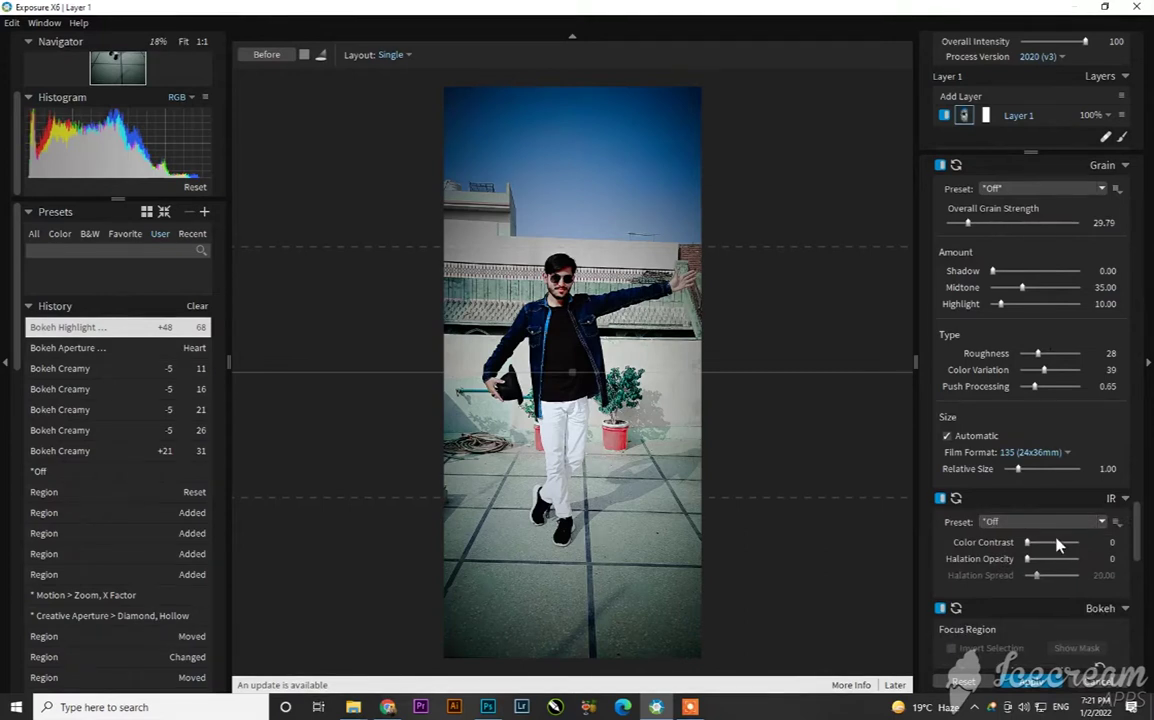
click(1049, 544)
drag(1049, 549, 1025, 542)
click(1049, 522)
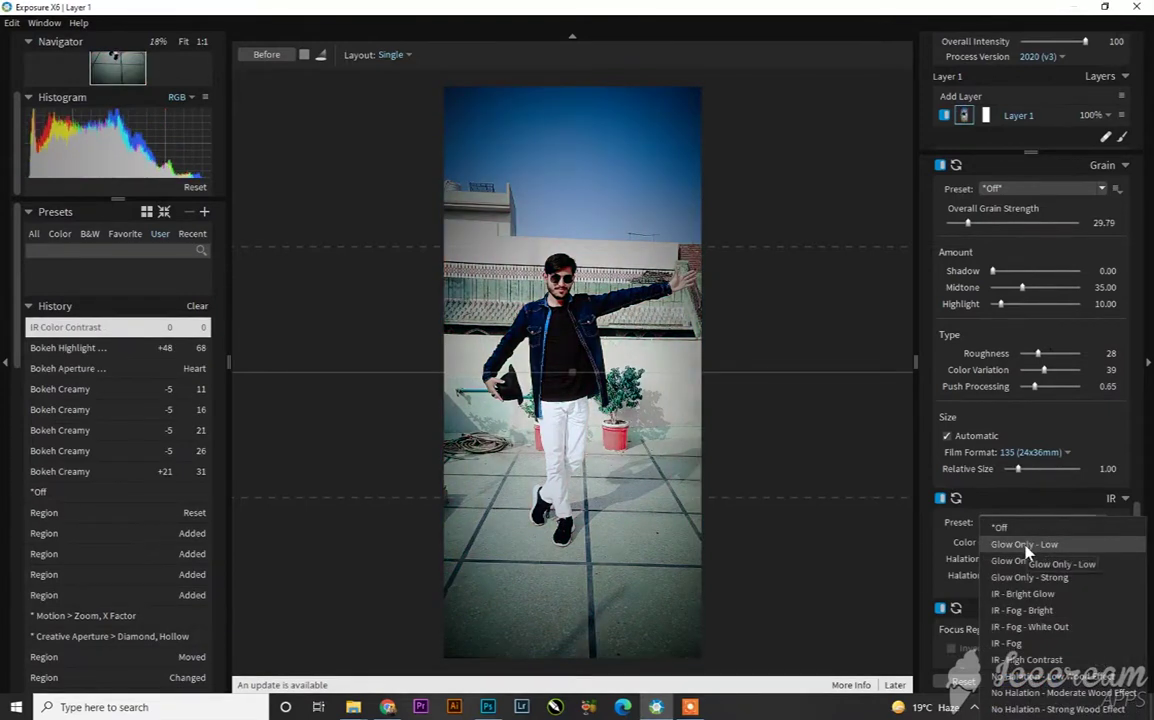
click(1023, 564)
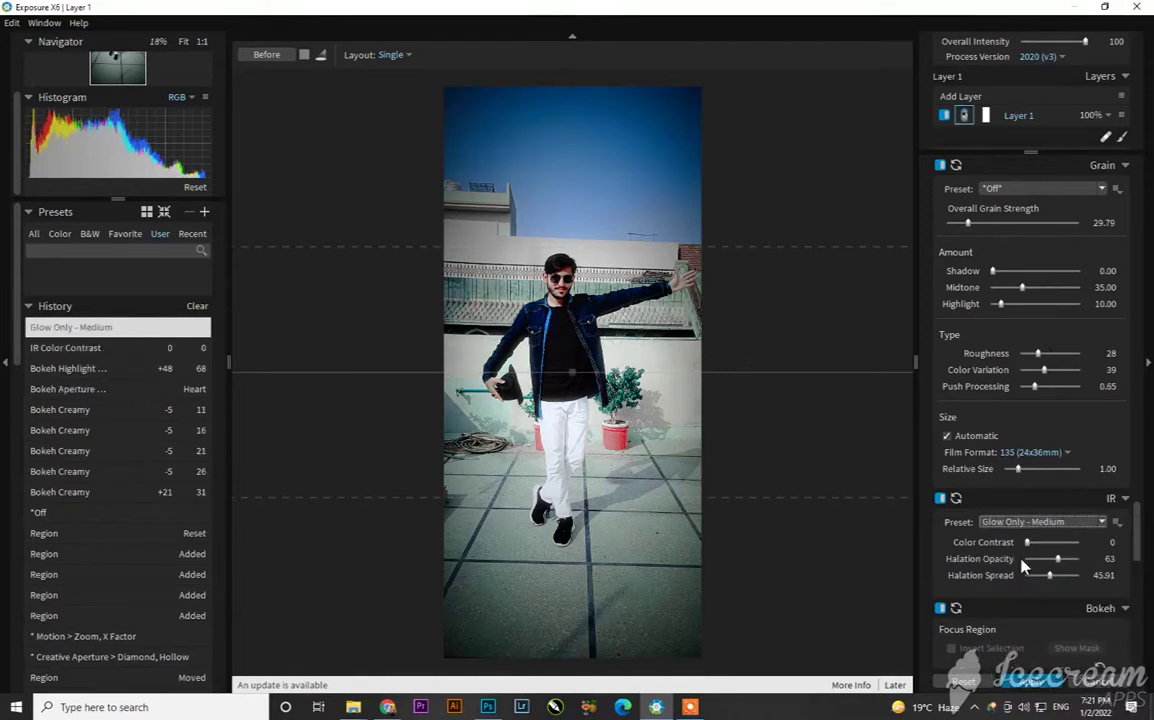
Step: Open the Lens Correction settings below the Bokeh settings
scroll(1059, 557, down, 5)
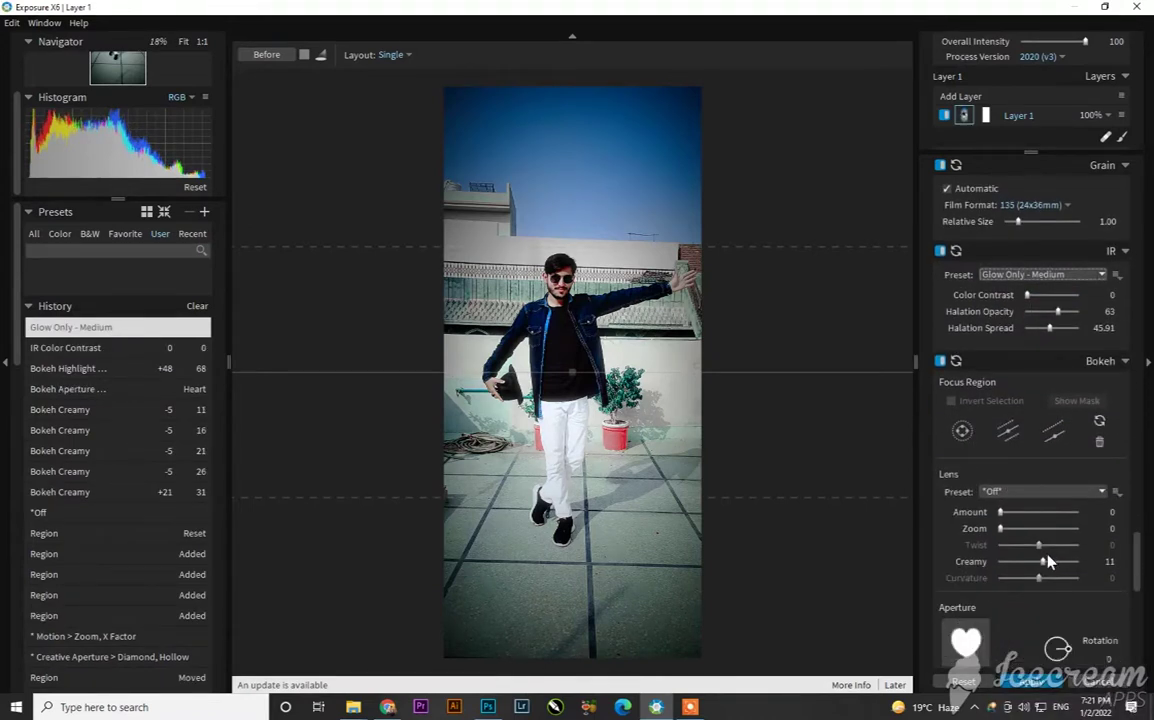
scroll(1070, 510, down, 3)
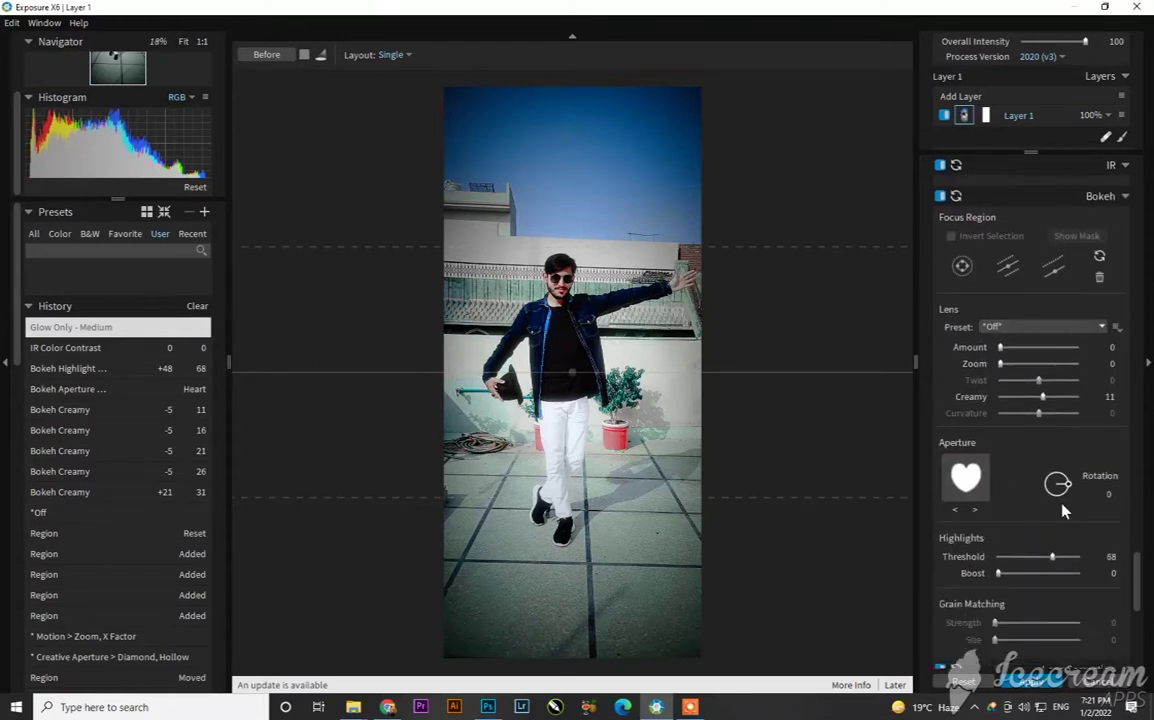
scroll(1069, 508, down, 4)
click(1126, 547)
Step: Try a Vertical perspective of 100 in the Transform settings and undo it
scroll(1080, 570, down, 4)
scroll(1080, 570, down, 6)
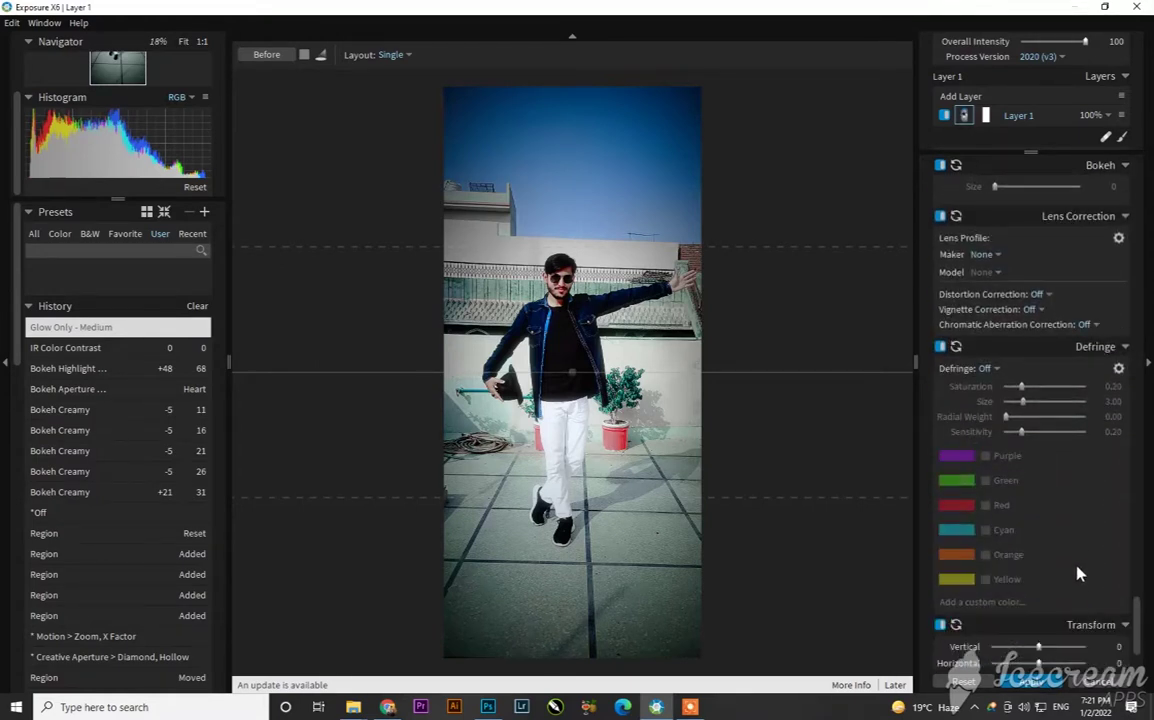
drag(1038, 545, 1120, 576)
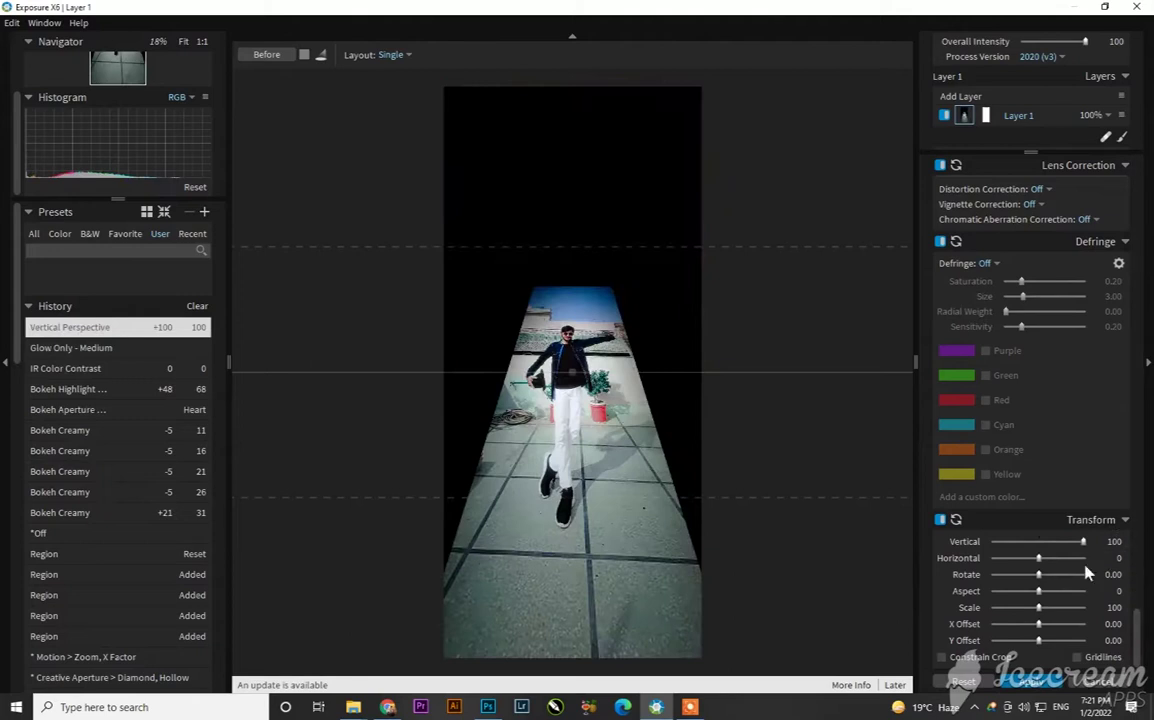
key(ctrl+z)
Step: Set the Transform values to Horizontal 46, Rotate -7.07 and Aspect 26
click(1056, 560)
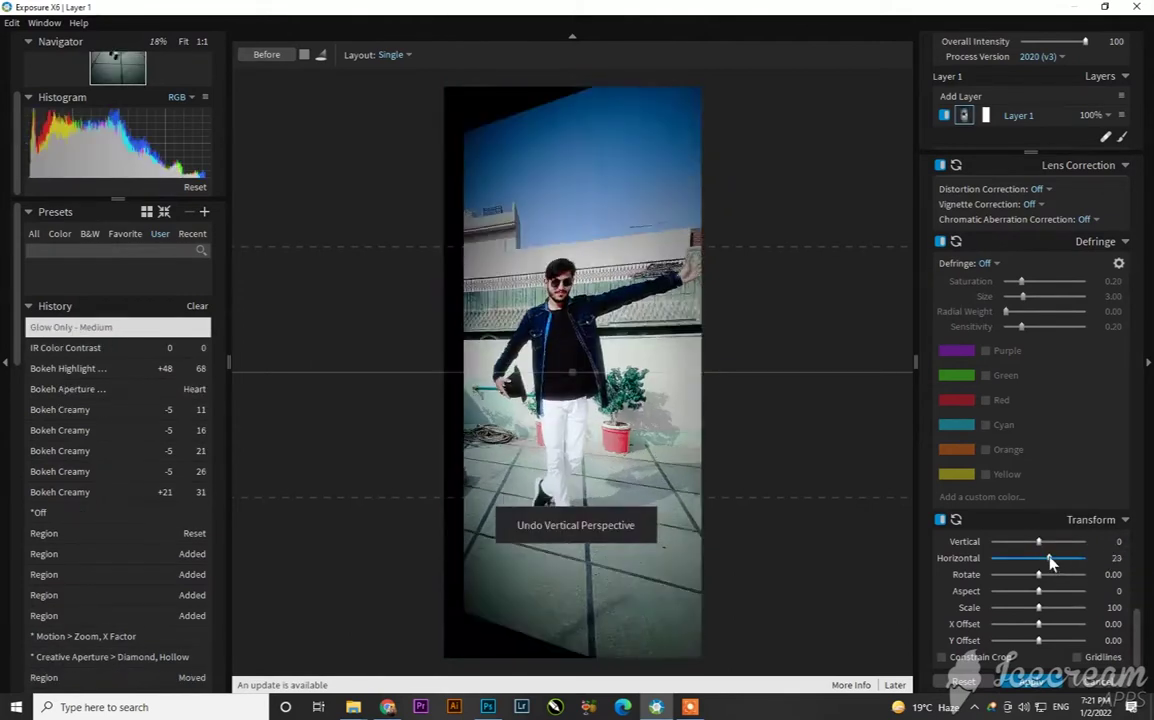
drag(1036, 578, 1062, 598)
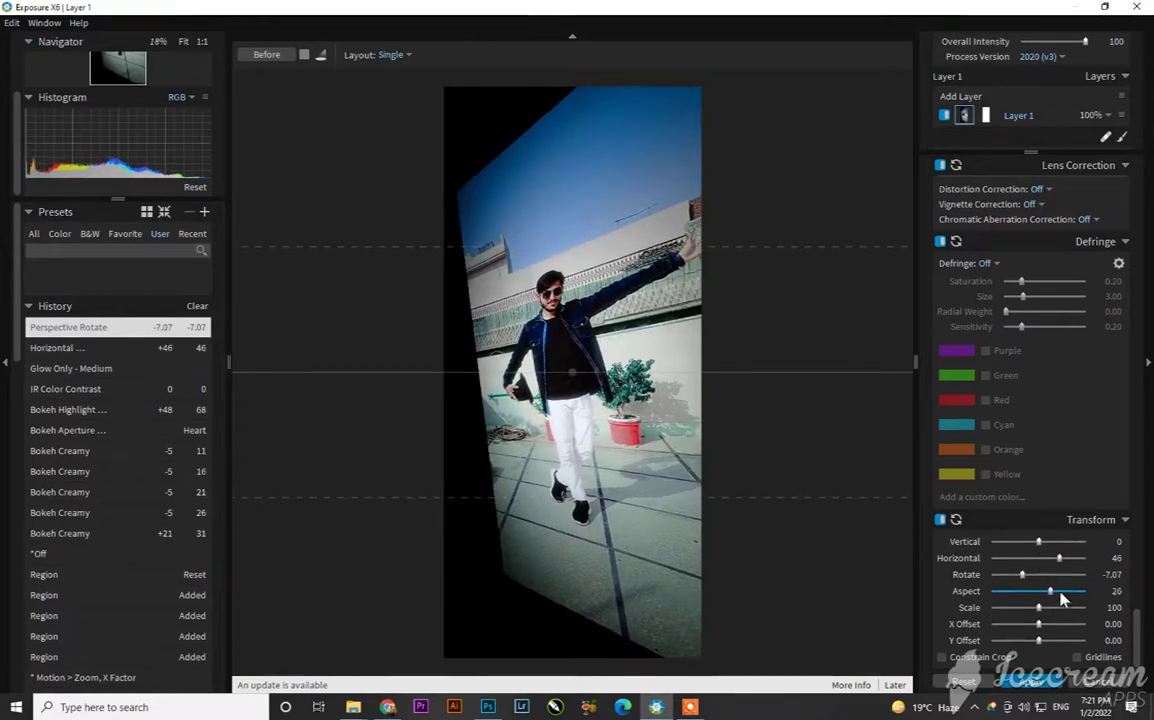
Step: Set the Transform Horizontal and Rotate values back to 0
click(1116, 557)
text(08)
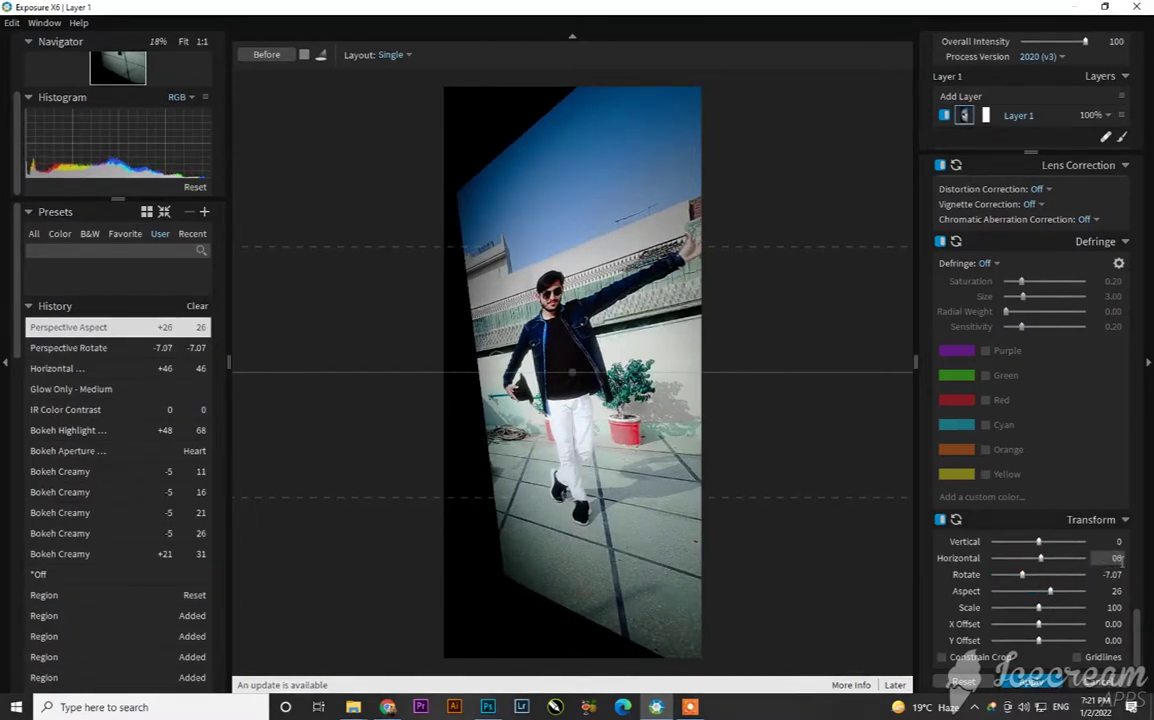
click(1106, 574)
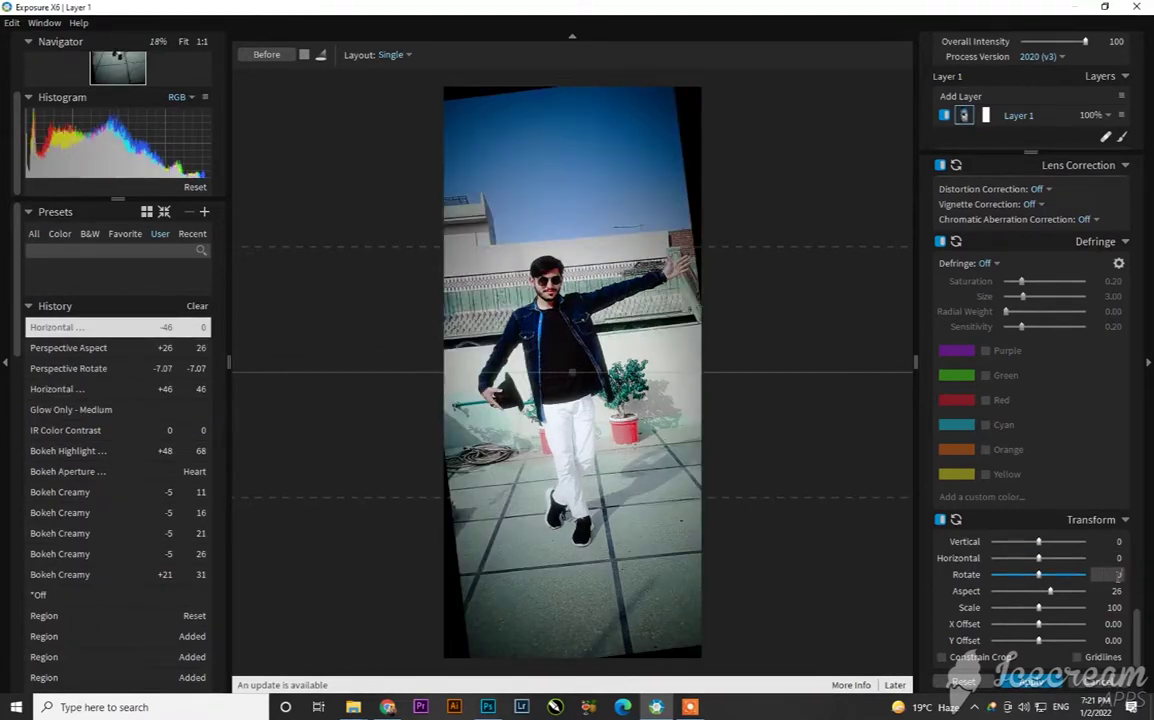
key(Return)
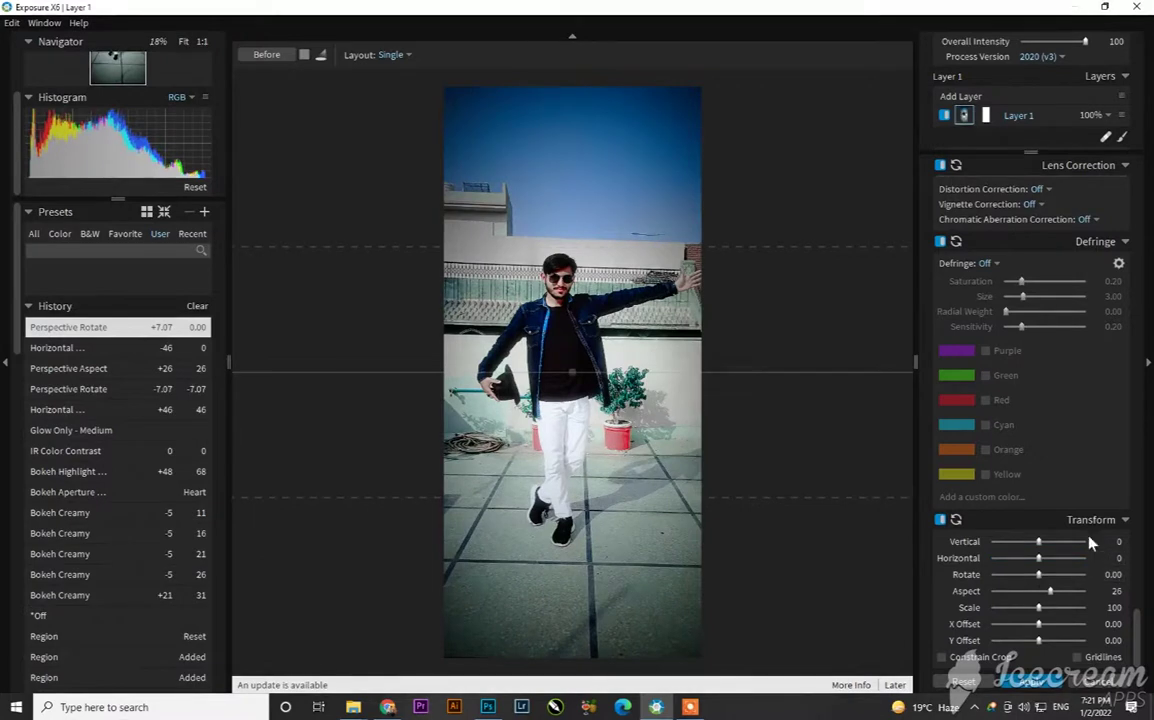
Step: Apply the edits back to the Photoshop document and show only the Background layer to compare with the original photo
click(1030, 681)
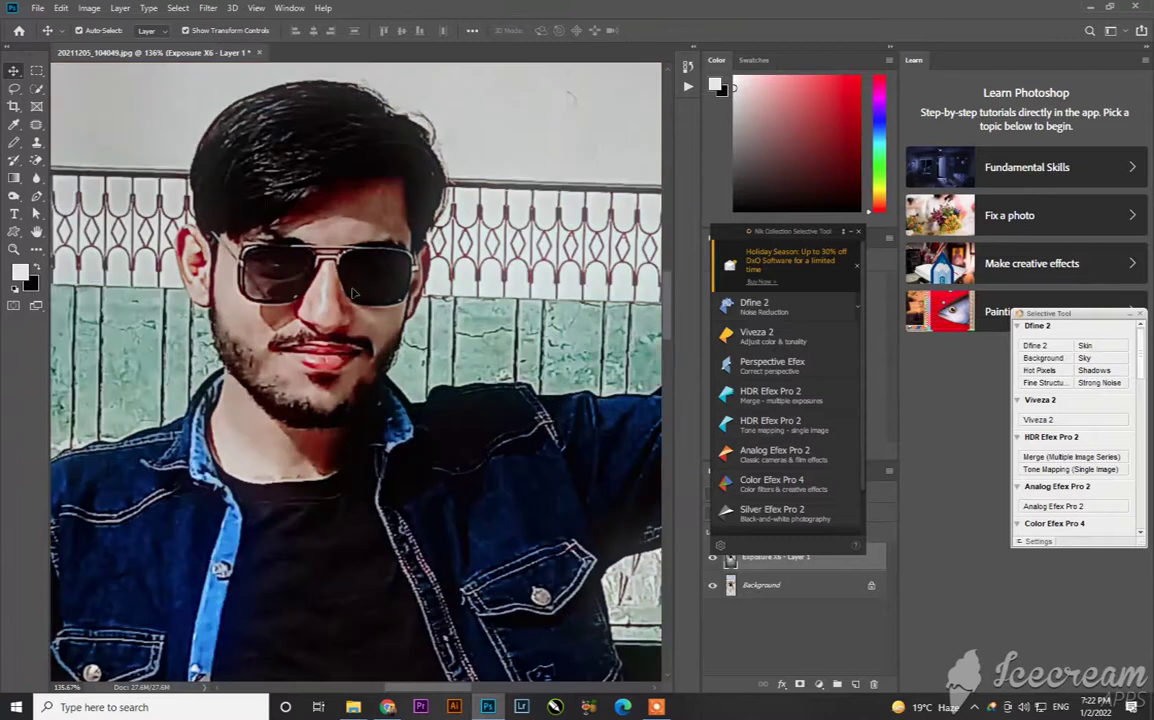
key(ctrl+0)
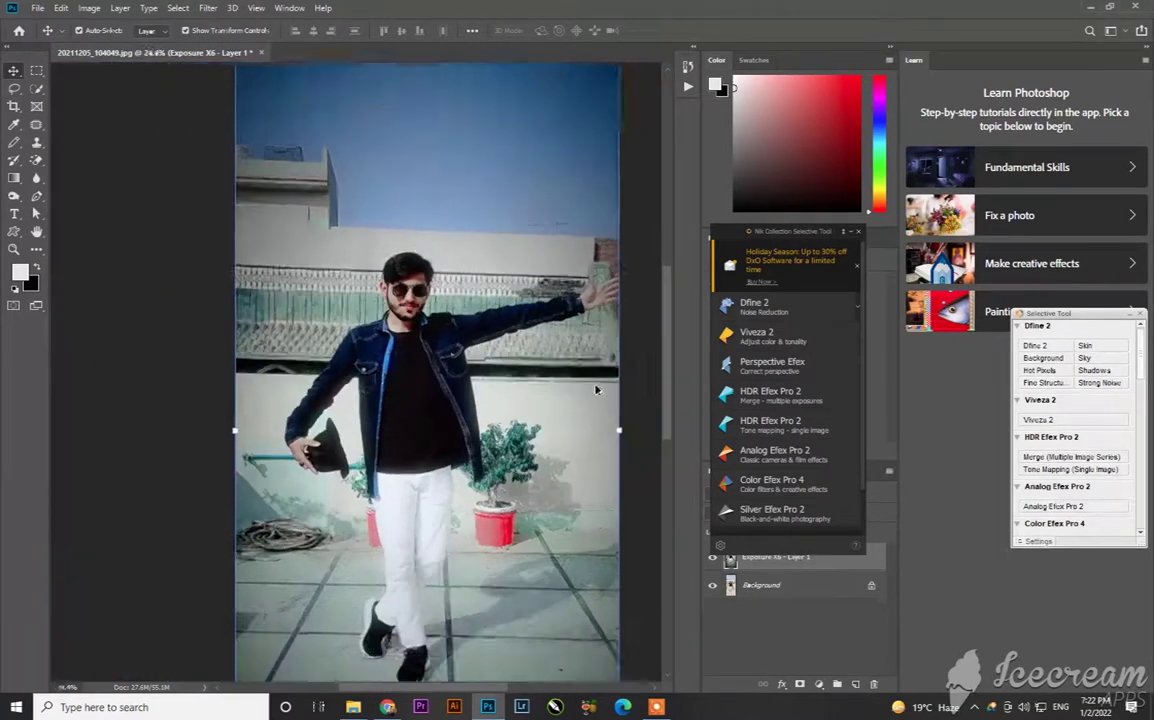
click(857, 232)
alt+click(713, 588)
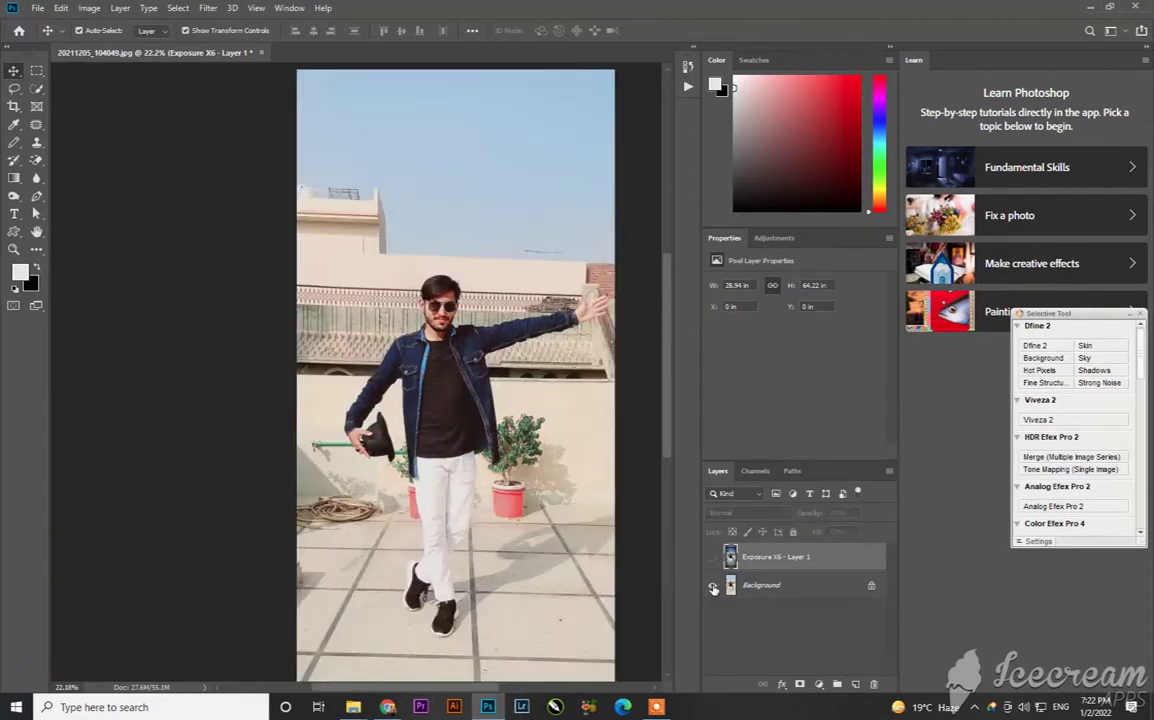
Step: Show the Exposure X6 layer again and open the desktop photo 20211205_103949.jpg as a second document
alt+click(713, 588)
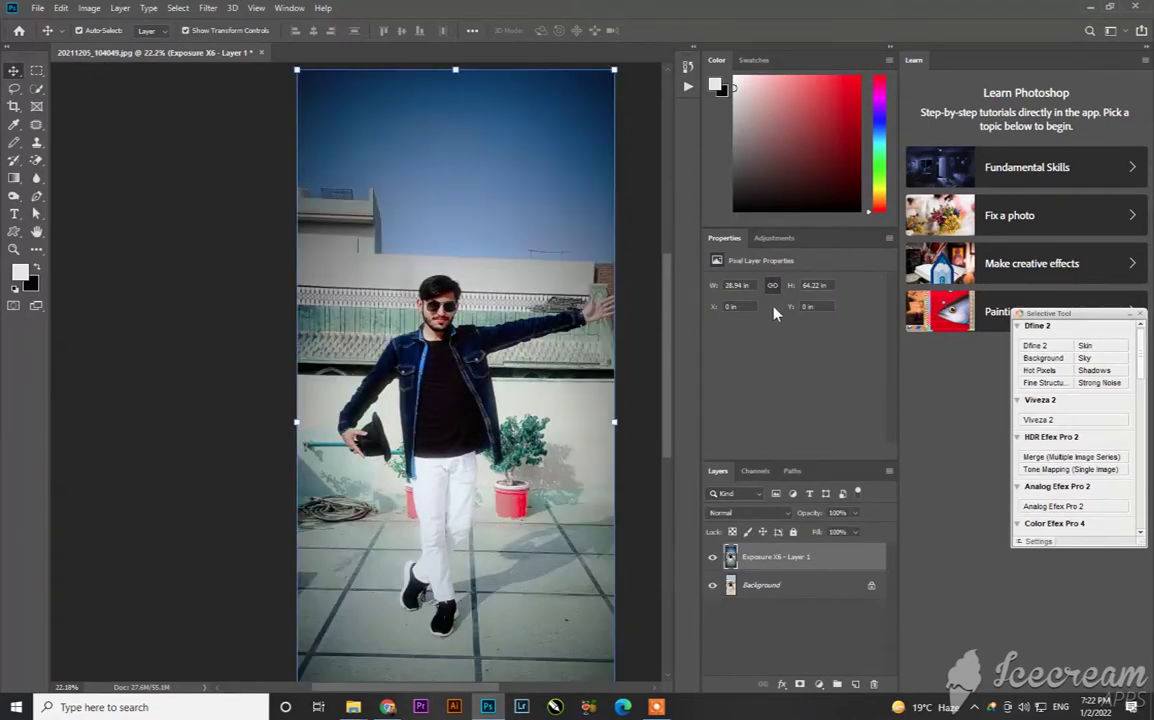
click(1087, 7)
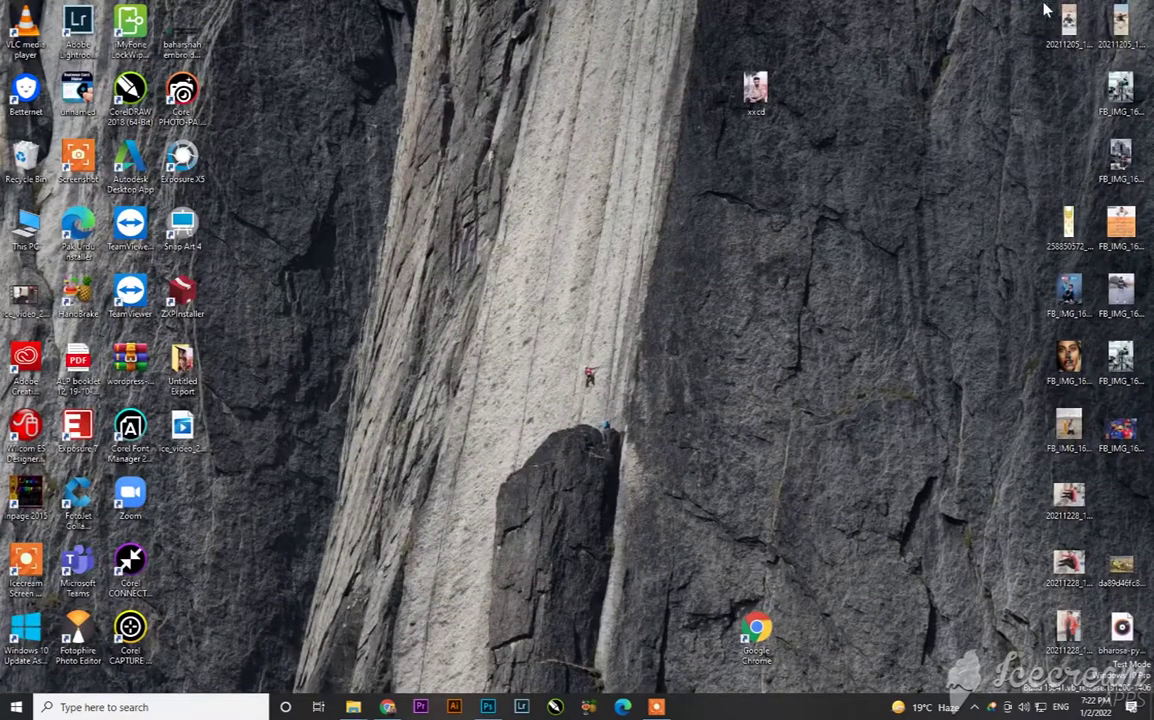
click(487, 707)
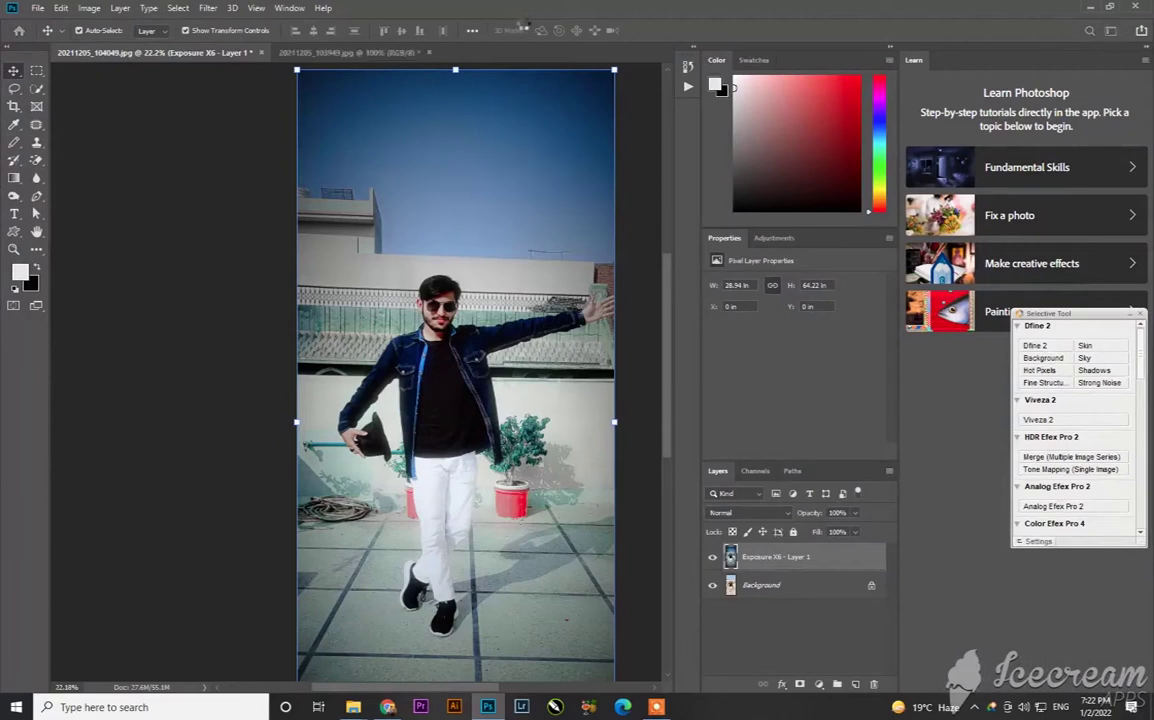
scroll(380, 318, up, 3)
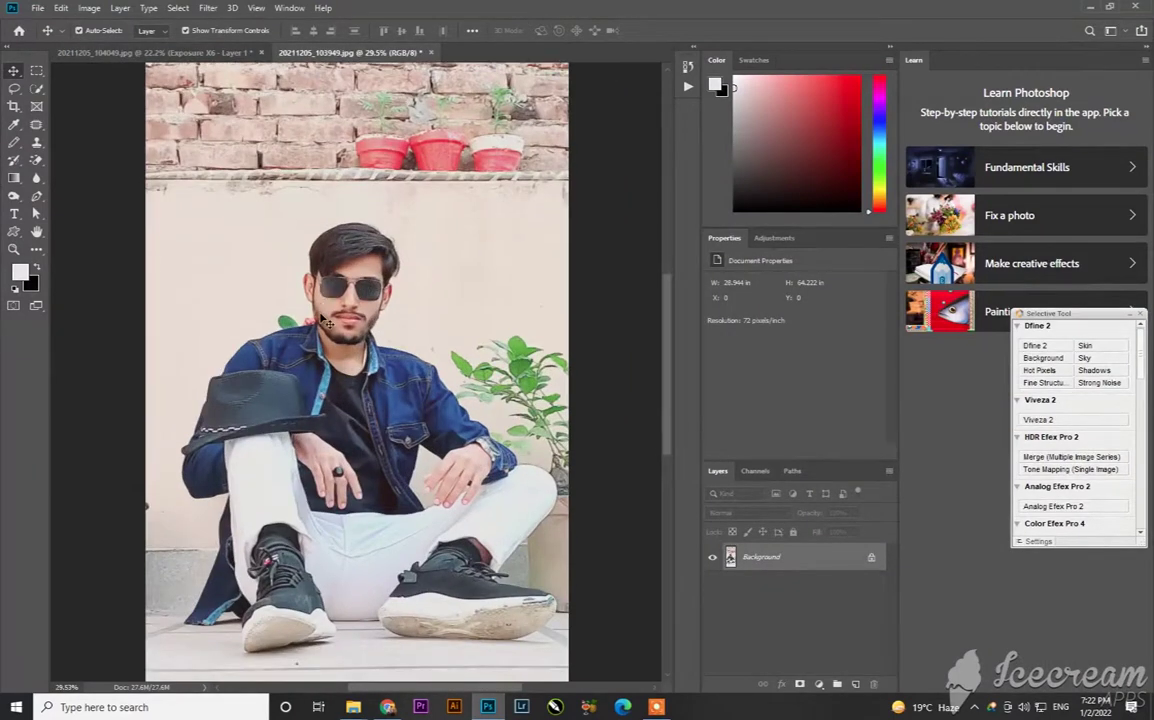
scroll(327, 318, down, 1)
Step: Launch the Exposure X6 filter on the second photo and reset all carried-over adjustments
click(208, 8)
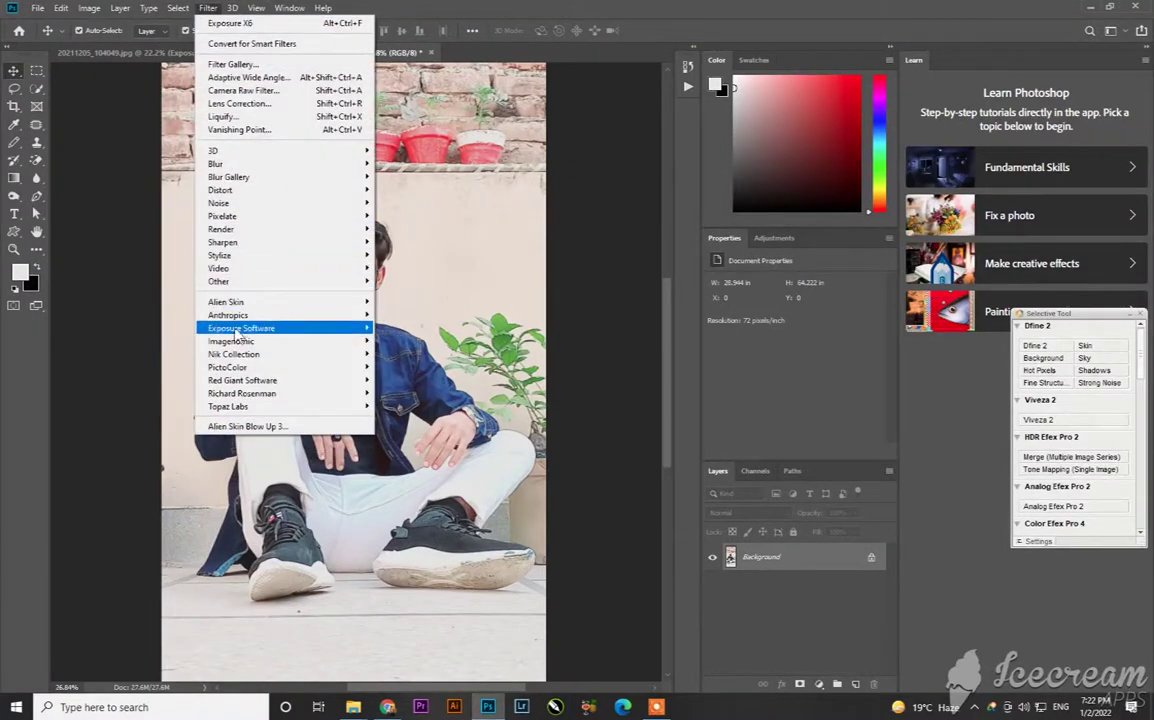
click(412, 341)
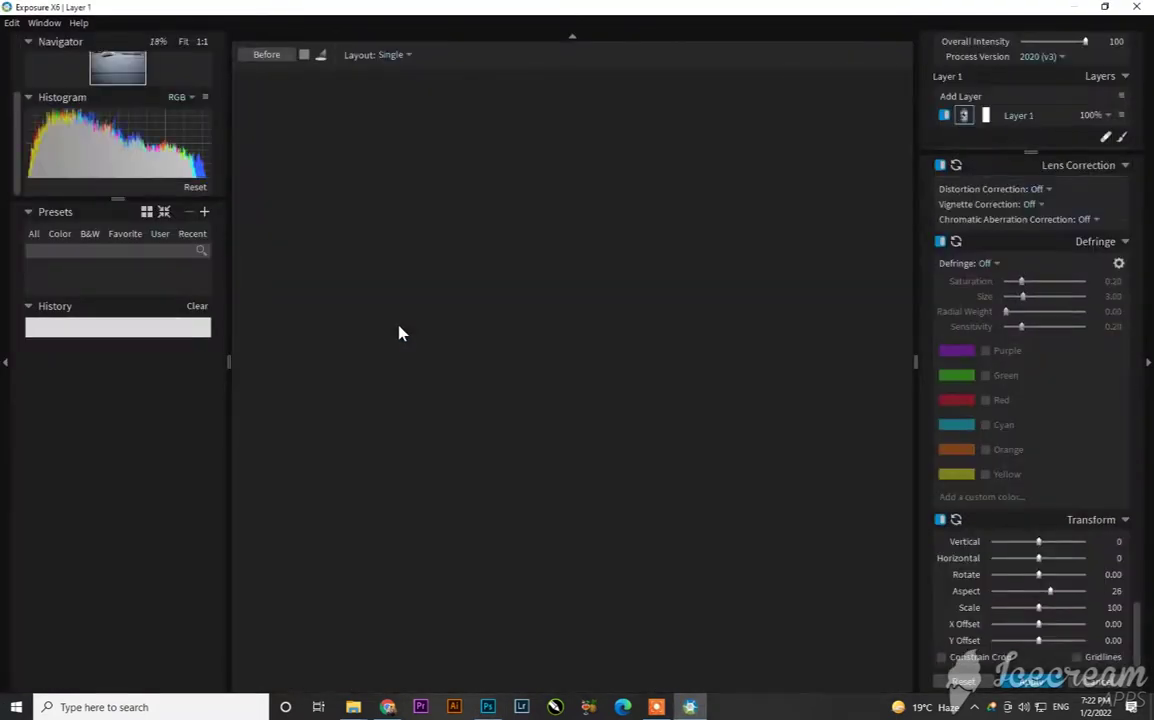
click(978, 684)
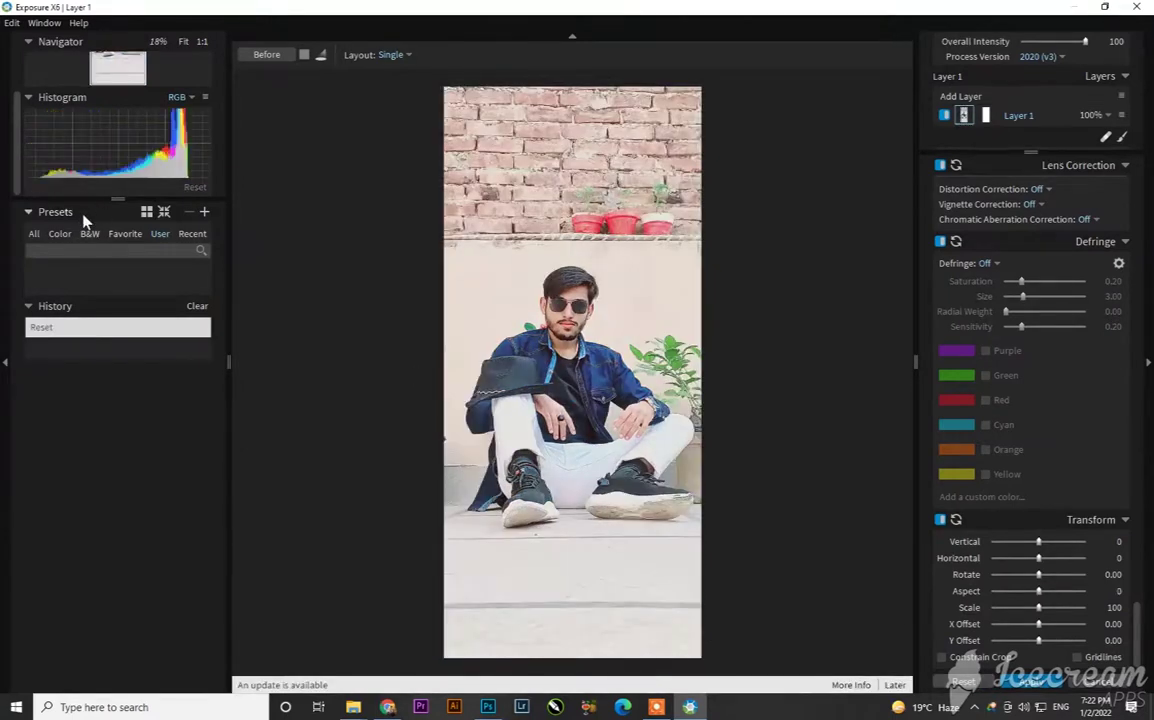
Step: List all presets and preview the Agfa and Fuji looks in the B&W Films group, including Agfa APX 25 and Fuji Neopan 1600
click(36, 236)
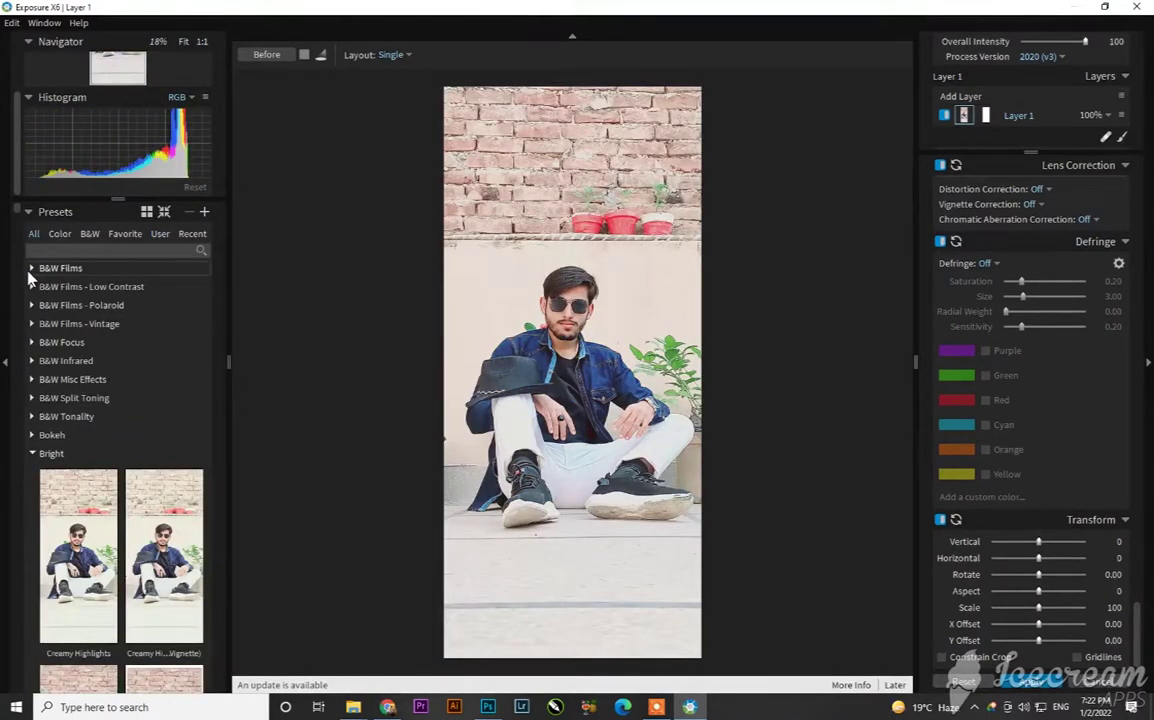
click(30, 268)
click(75, 335)
click(165, 345)
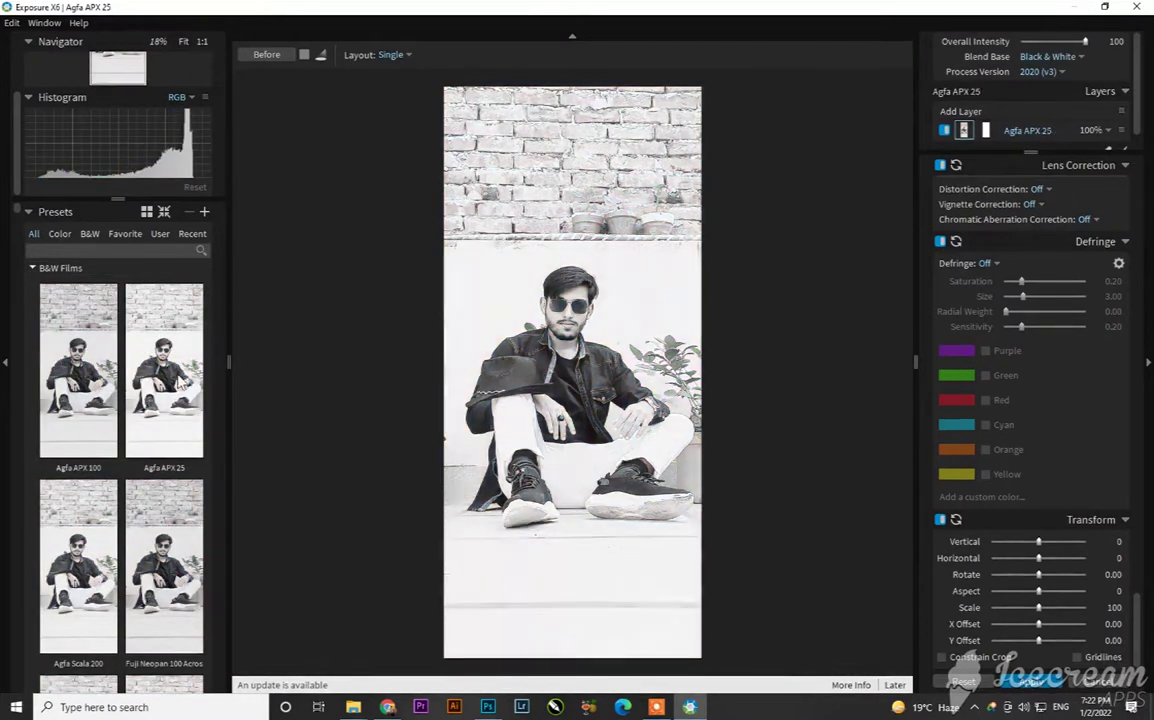
click(180, 375)
click(140, 388)
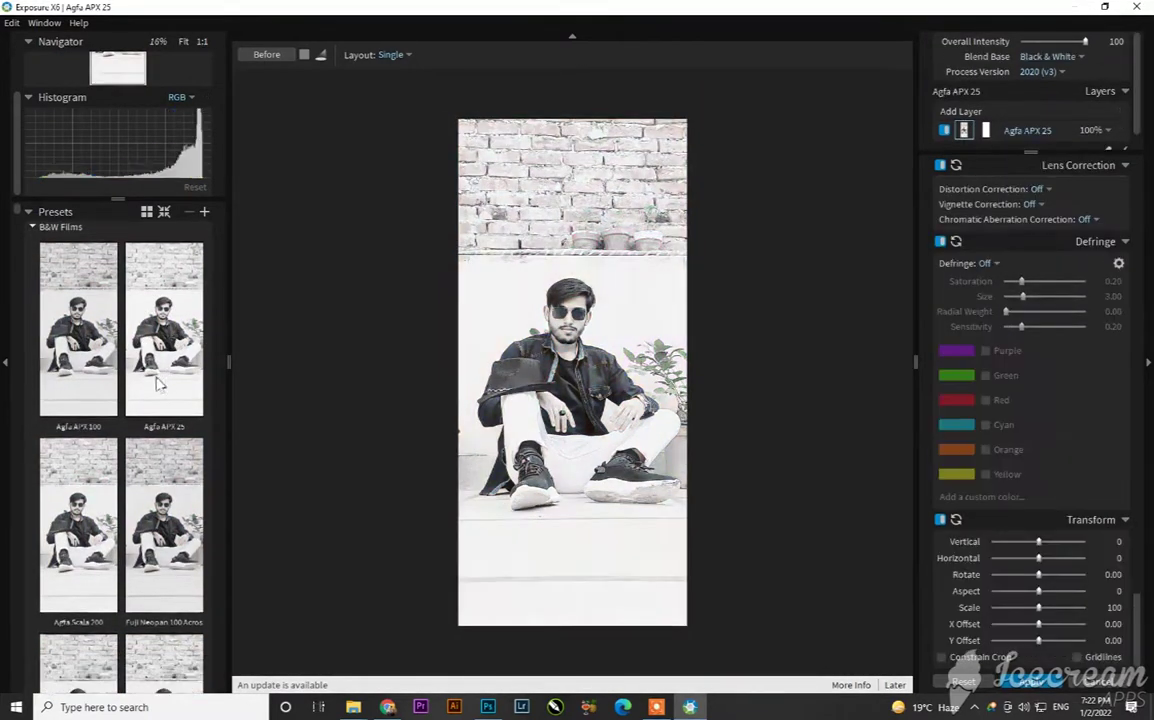
scroll(110, 420, down, 2)
click(68, 437)
scroll(65, 465, down, 2)
click(65, 465)
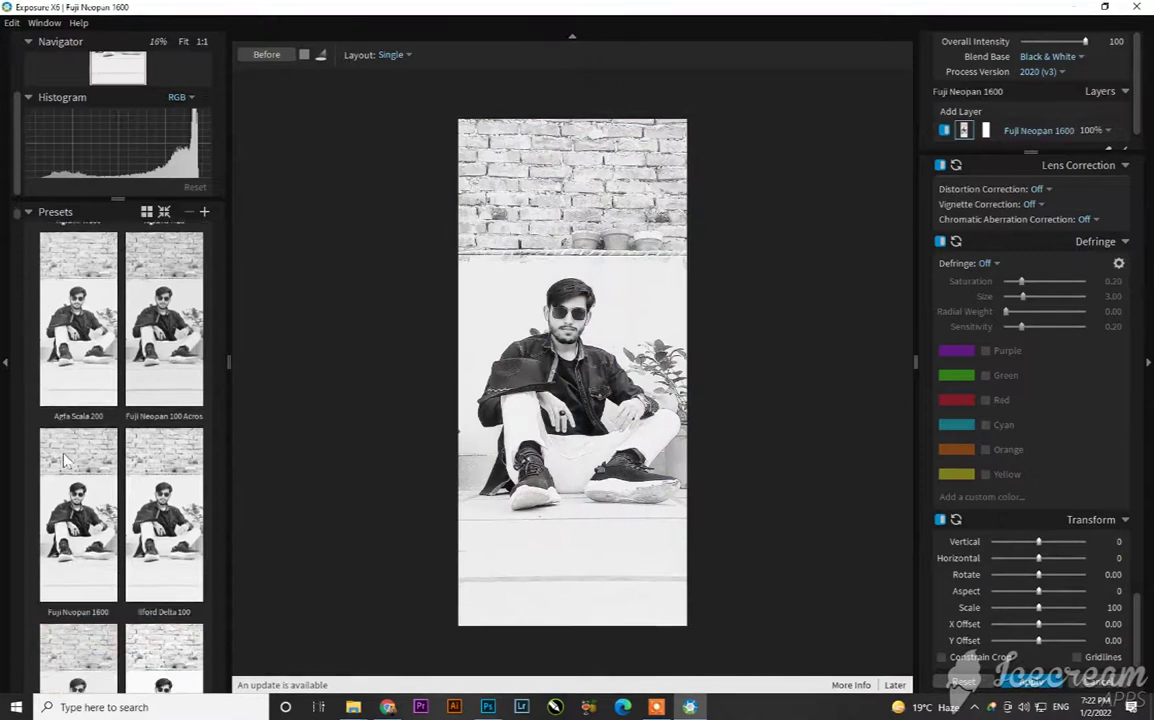
Step: Preview the Ilford and Kodak looks in the B&W Films group, including Ilford PanF Plus 50 and Kodak PLUS-X 125
scroll(75, 445, down, 2)
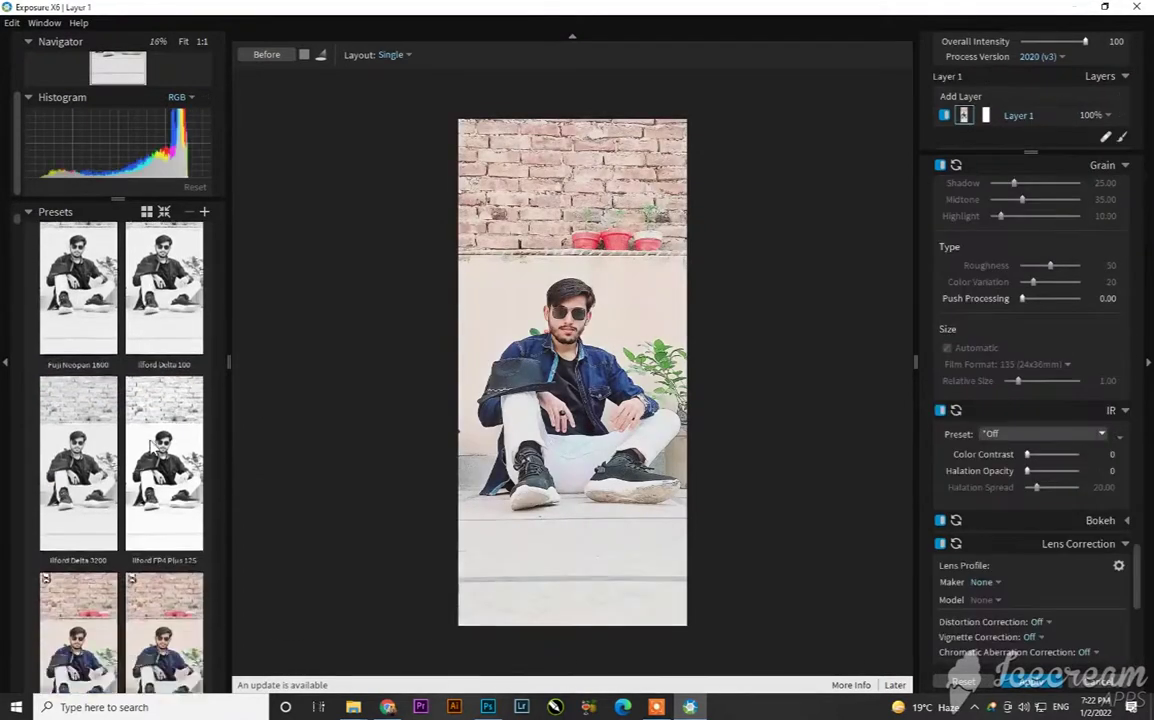
click(72, 515)
scroll(72, 515, down, 3)
click(90, 520)
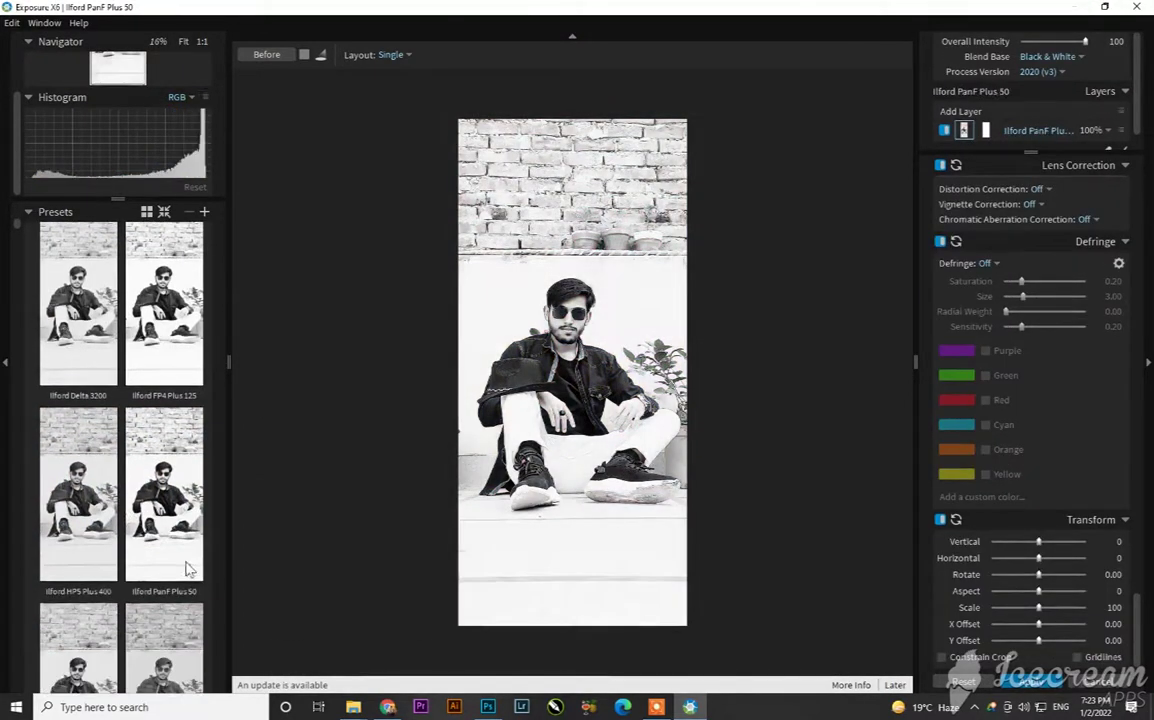
scroll(90, 520, up, 1)
scroll(96, 570, down, 2)
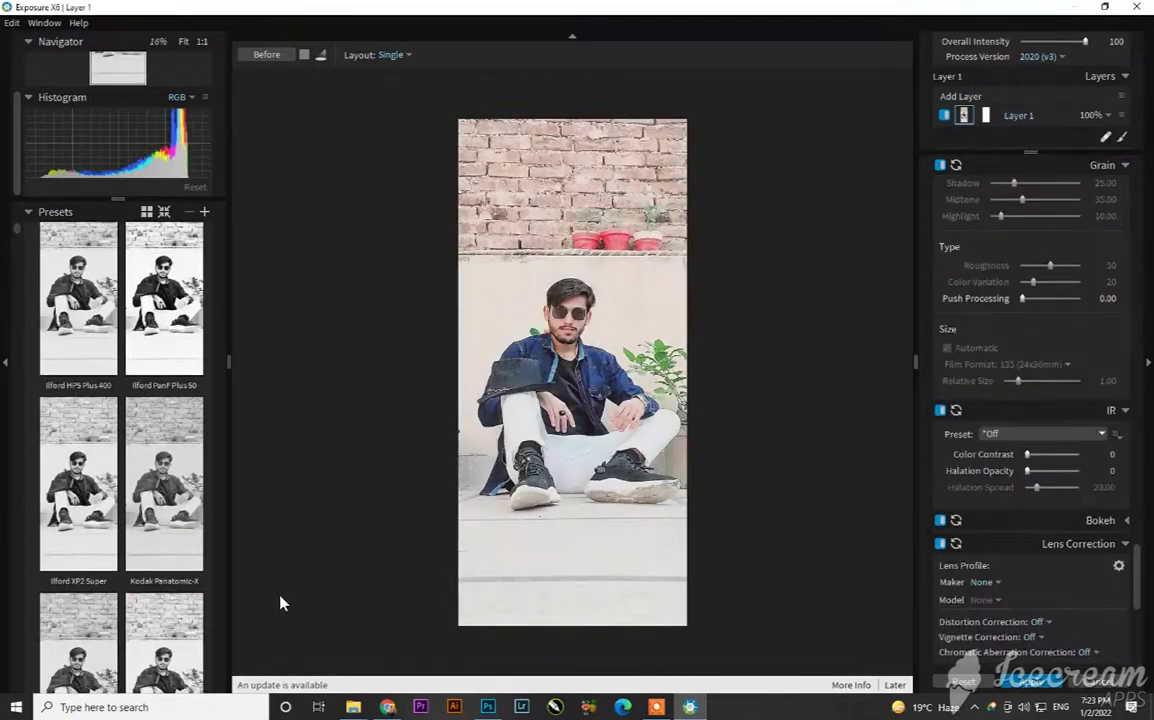
click(150, 530)
scroll(150, 530, down, 1)
click(180, 537)
scroll(183, 537, down, 2)
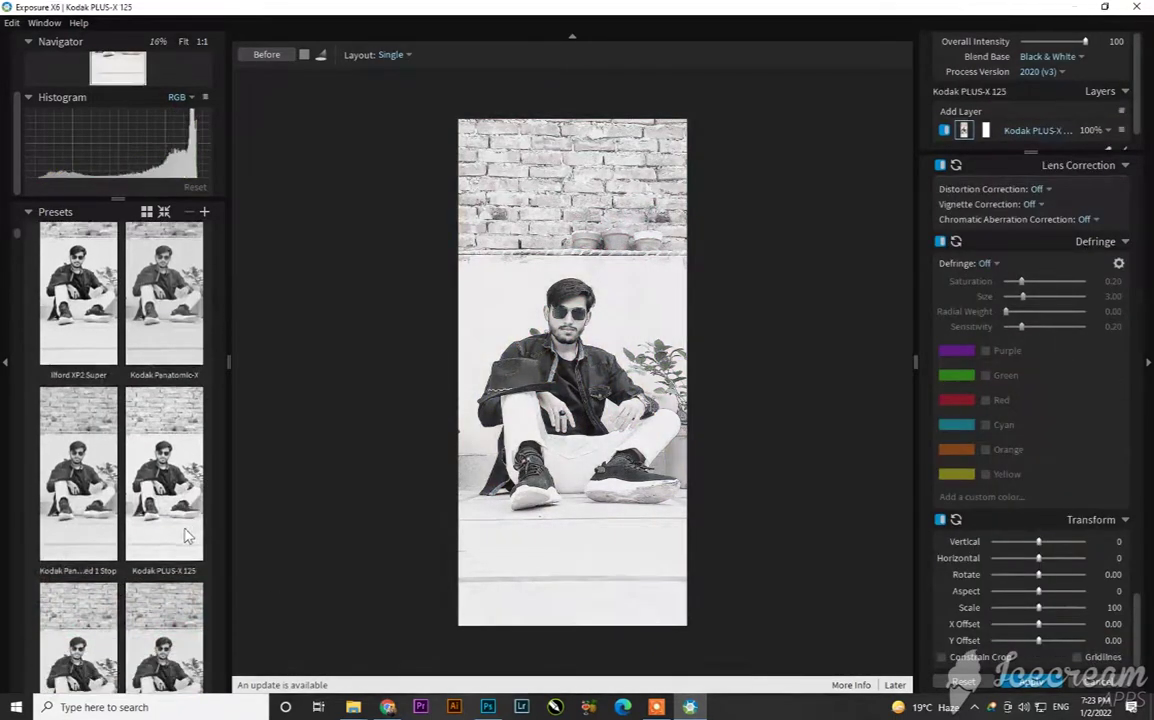
scroll(183, 537, down, 5)
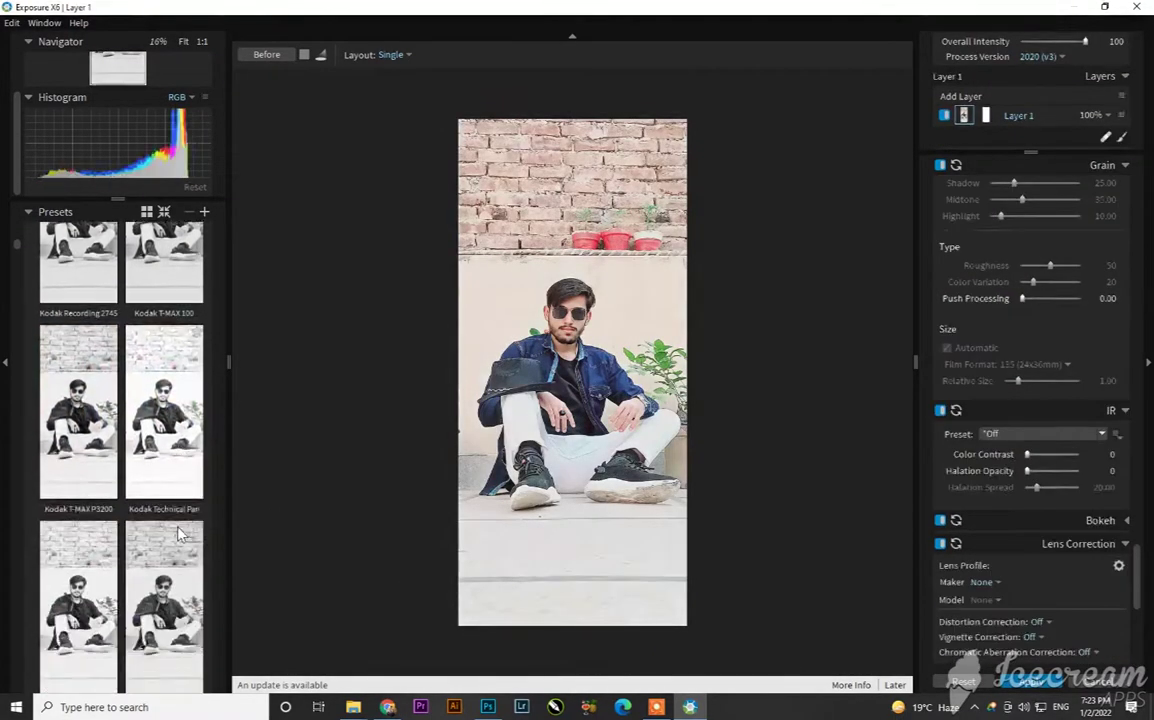
click(176, 535)
scroll(176, 535, down, 1)
scroll(95, 565, down, 4)
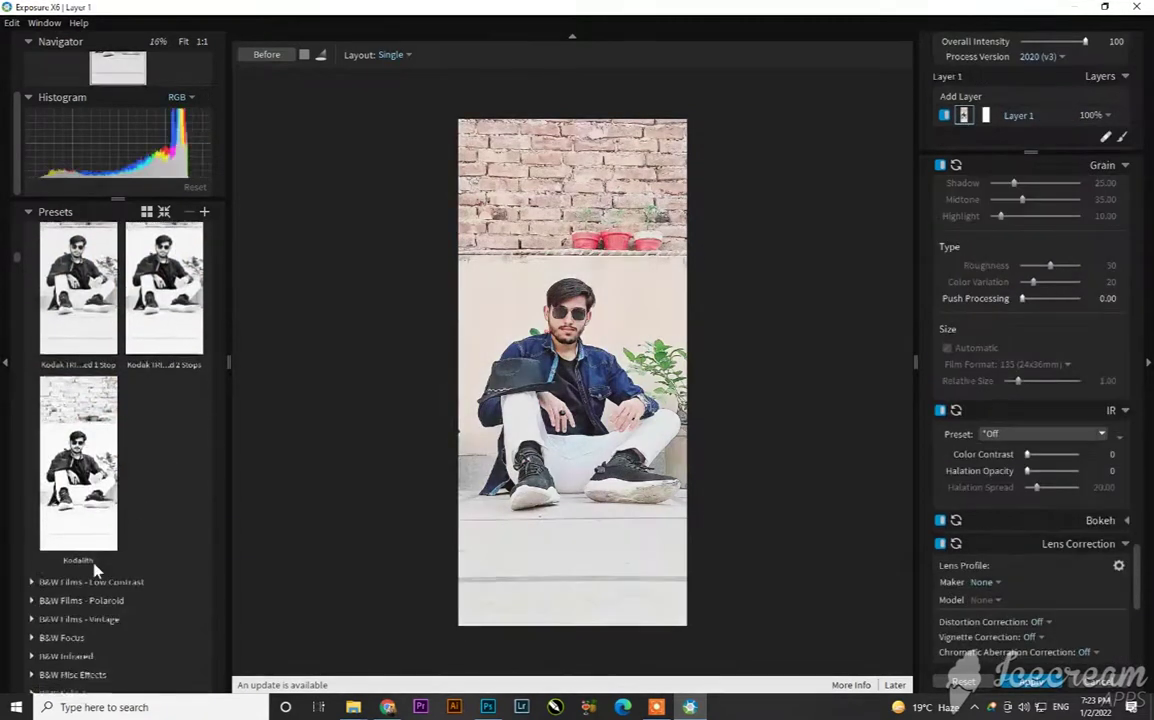
Step: Expand the B&W Films - Low Contrast group and preview its presets, including Fuji Neopan 1600
click(31, 541)
scroll(75, 520, down, 5)
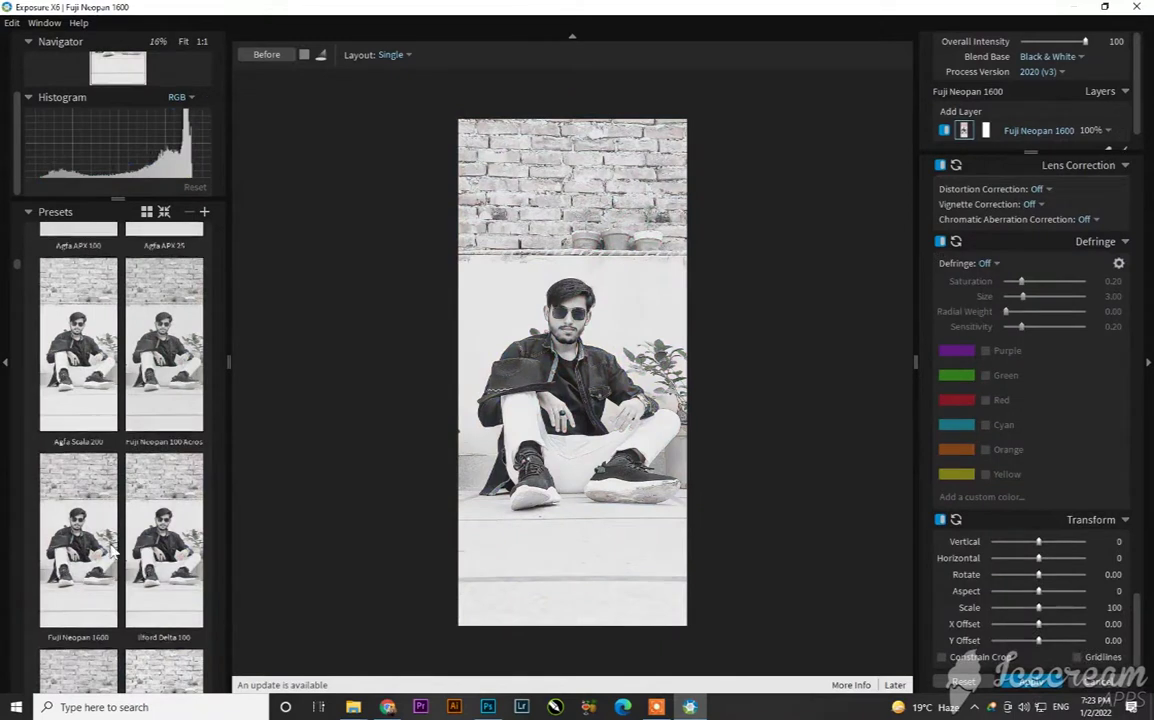
scroll(77, 578, down, 4)
scroll(80, 573, down, 5)
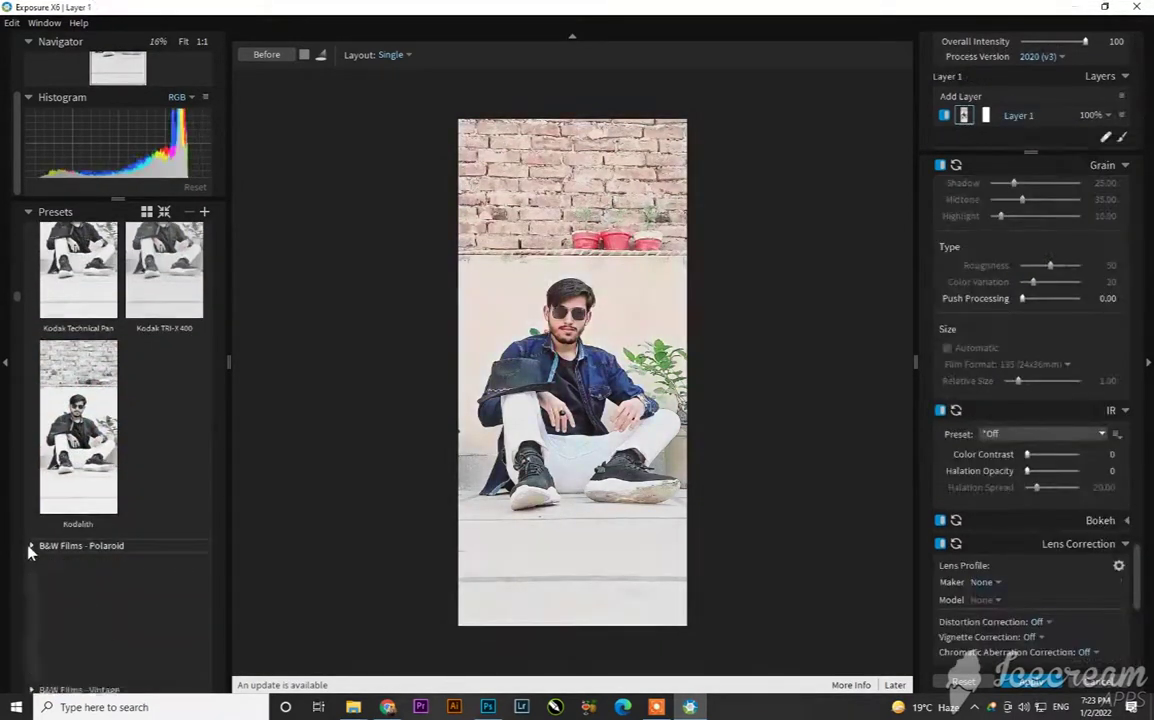
Step: Expand the B&W Films - Polaroid group and preview its Polapan and Polaroid 55 presets on the photo
click(31, 546)
scroll(125, 556, down, 3)
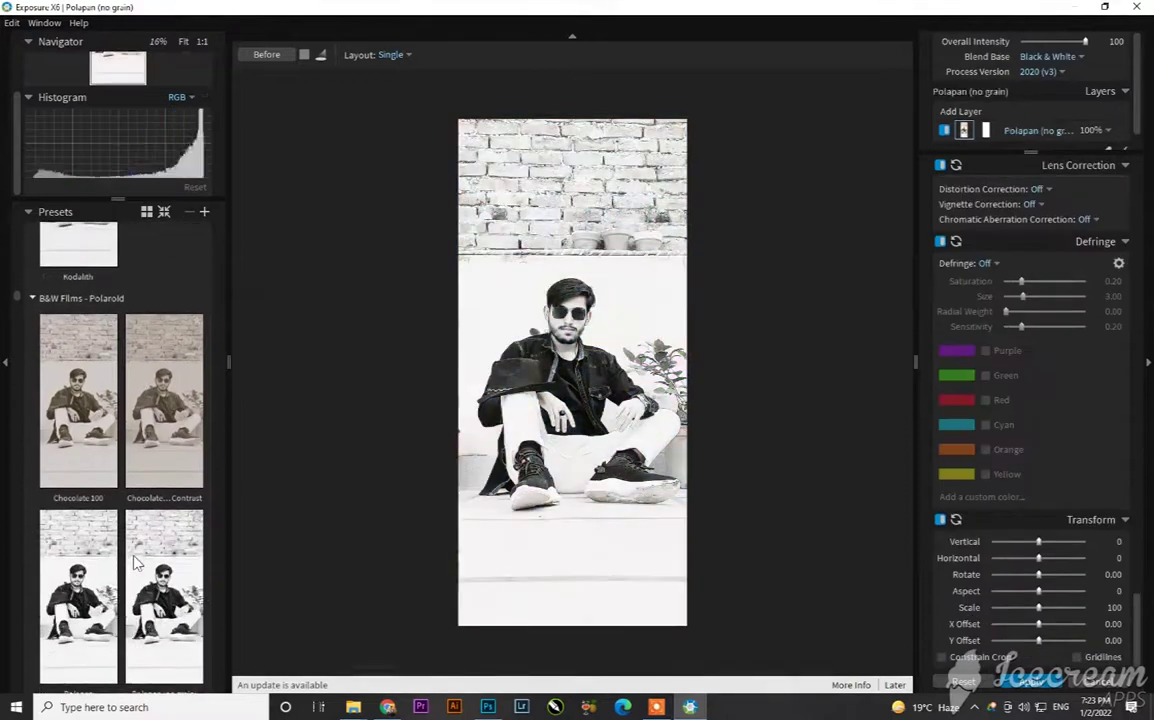
scroll(115, 567, down, 5)
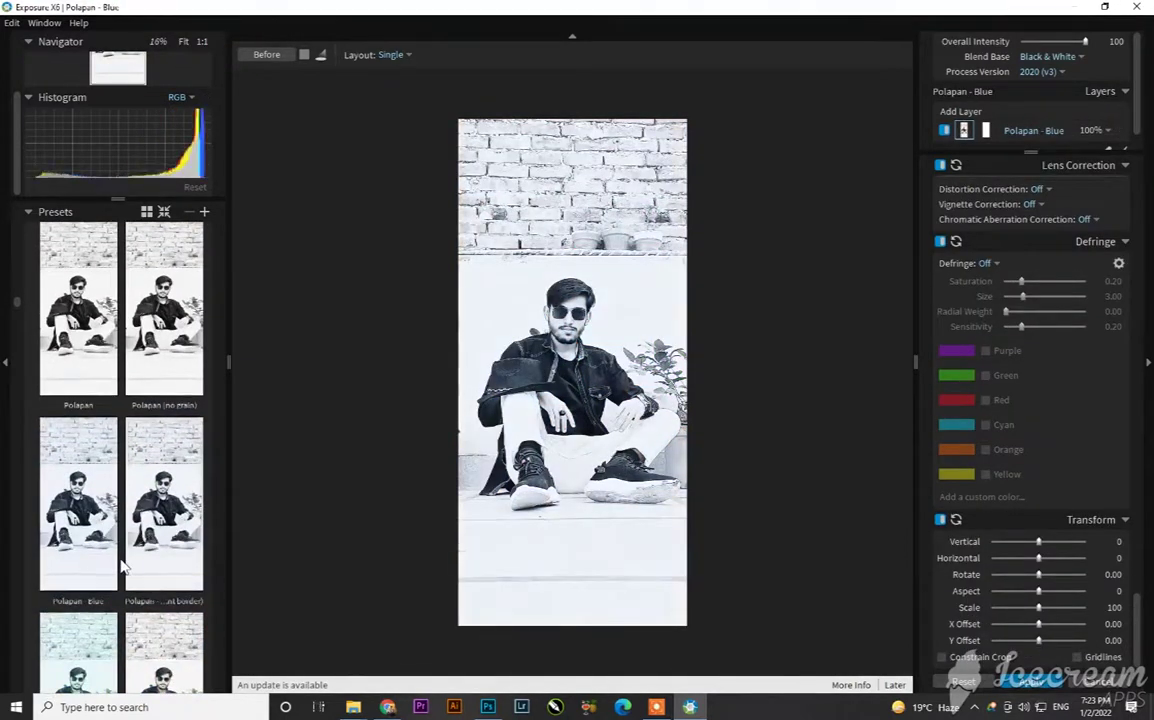
scroll(120, 570, down, 3)
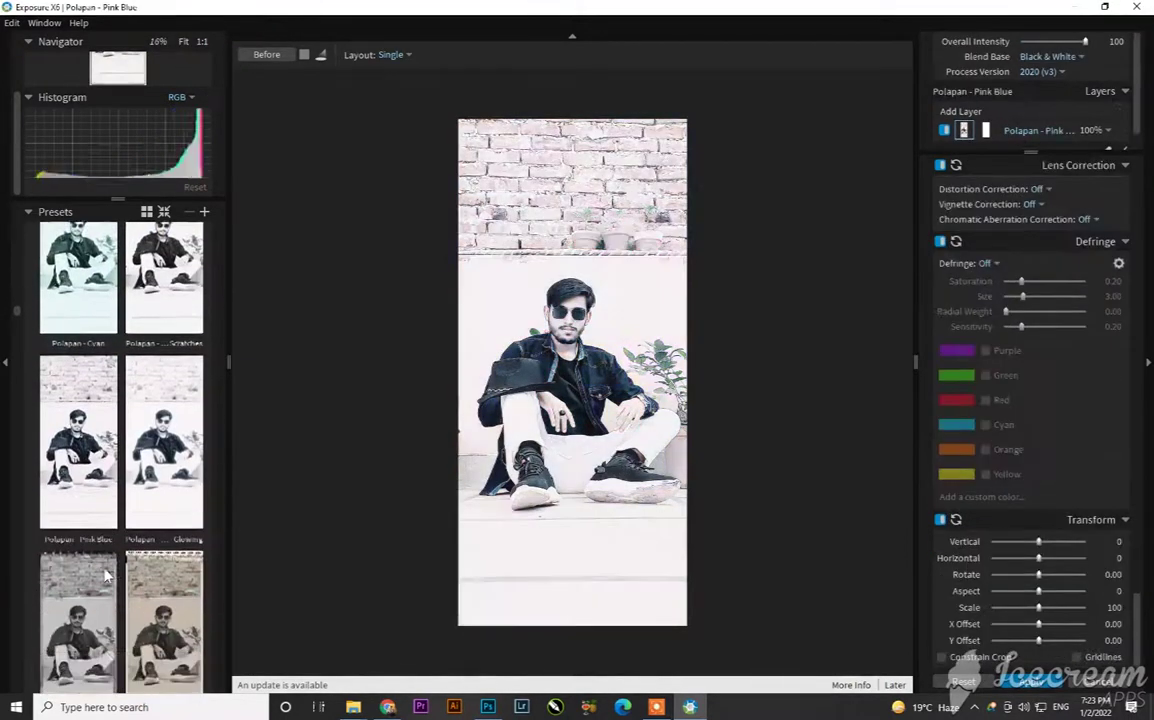
scroll(110, 575, down, 3)
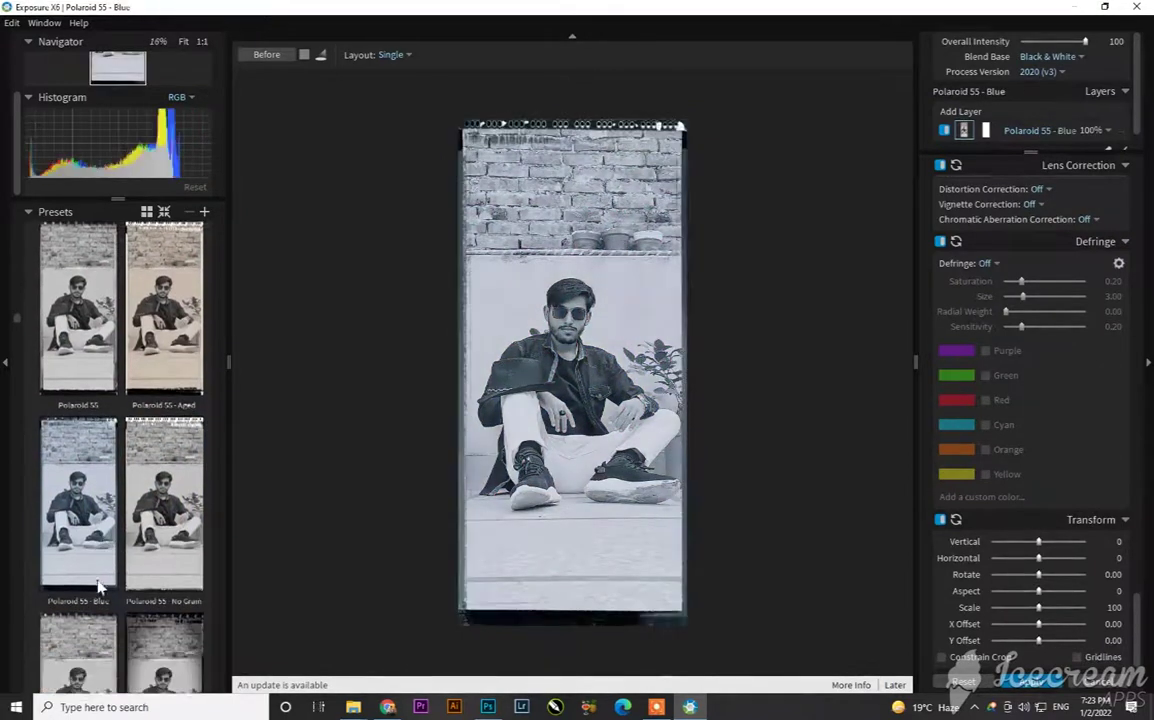
scroll(95, 605, down, 1)
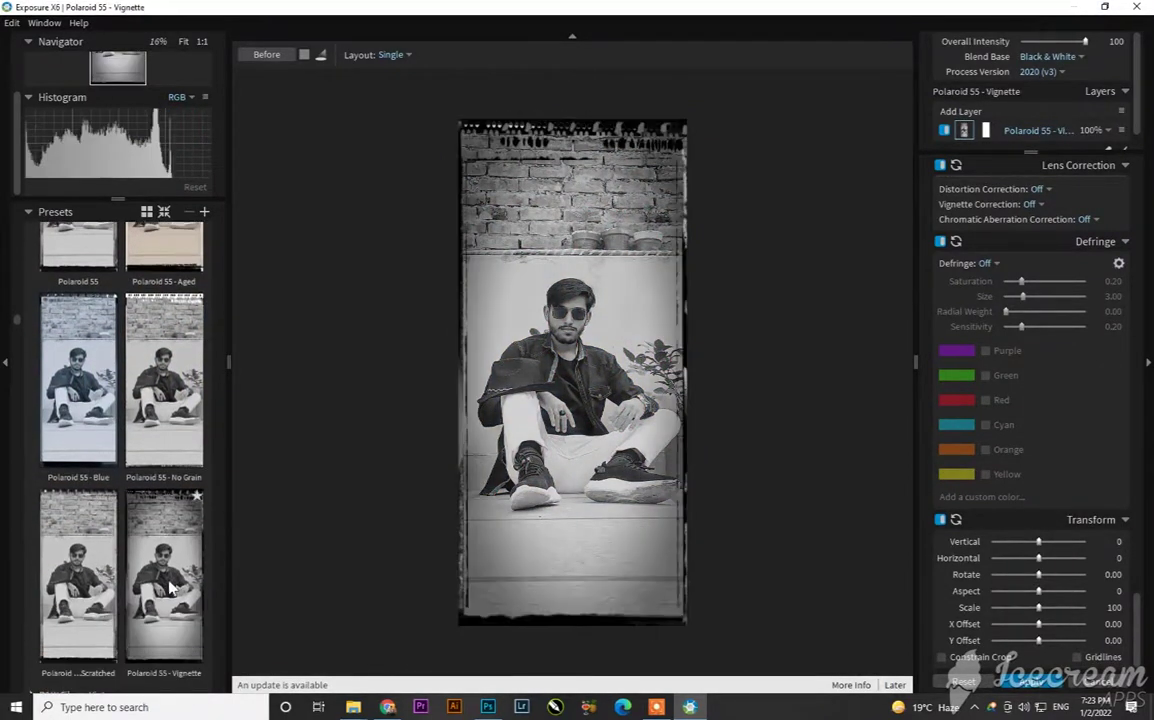
Step: Expand the B&W Films - Vintage group and preview its Calotype, Cyanotype and Lith presets on the photo
scroll(90, 598, down, 3)
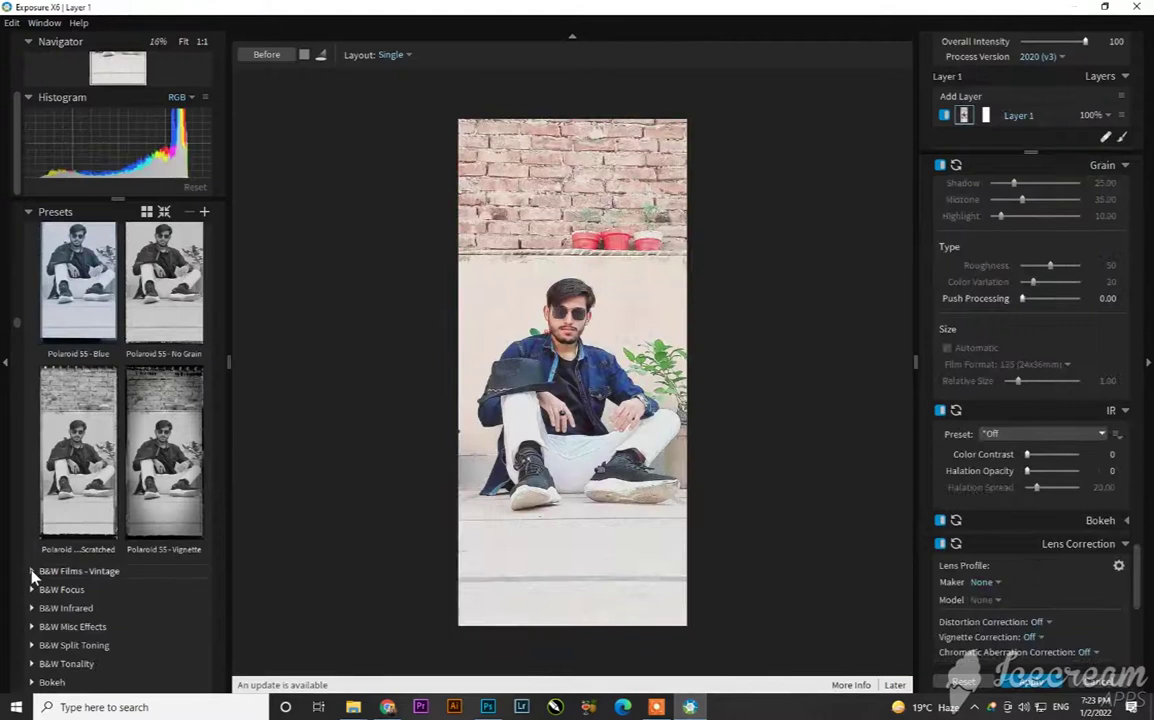
click(32, 573)
scroll(48, 578, down, 1)
scroll(80, 578, down, 5)
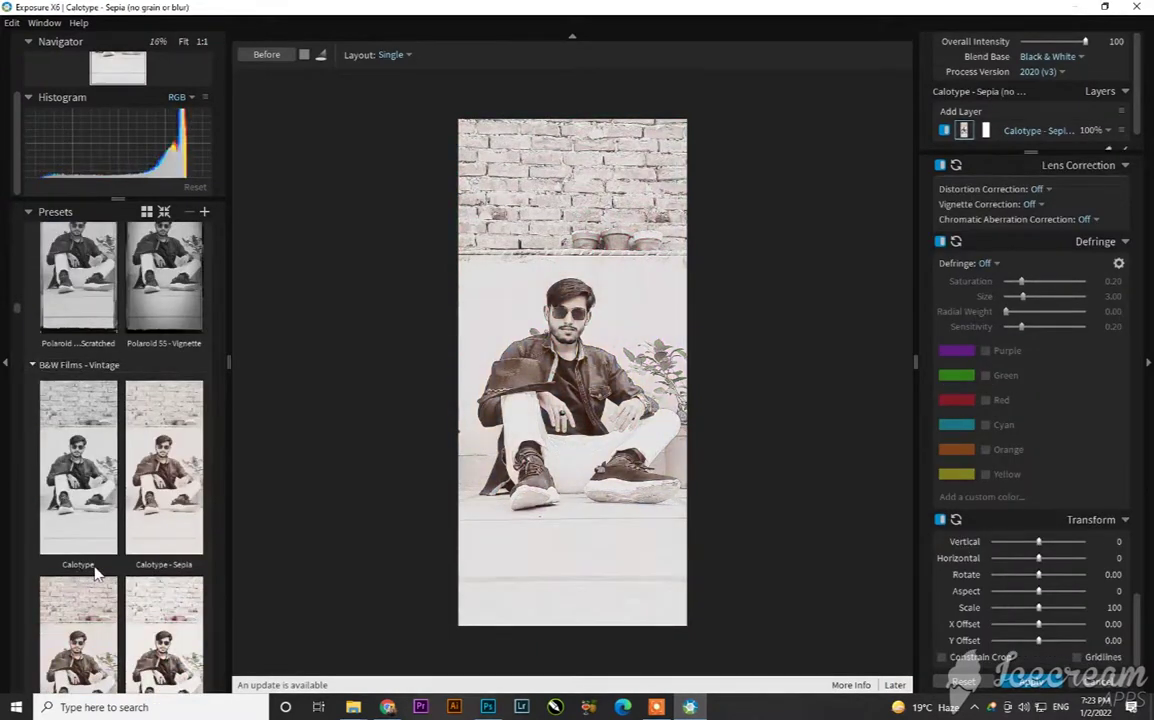
scroll(107, 565, down, 4)
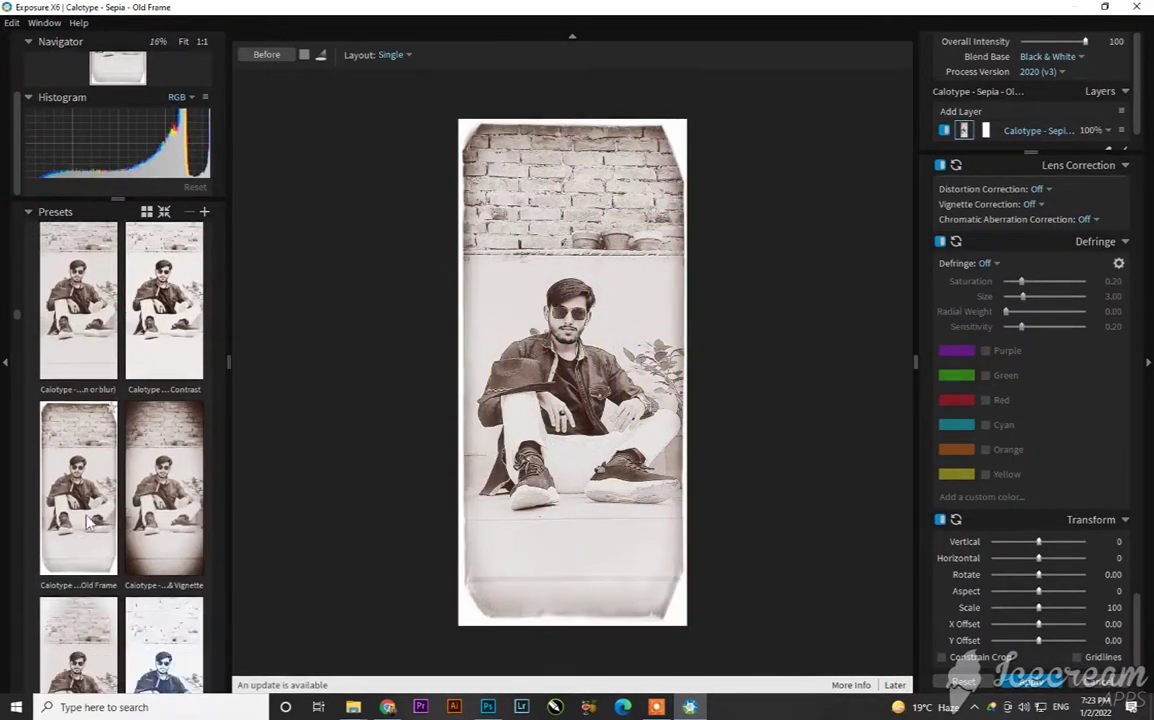
scroll(72, 532, down, 5)
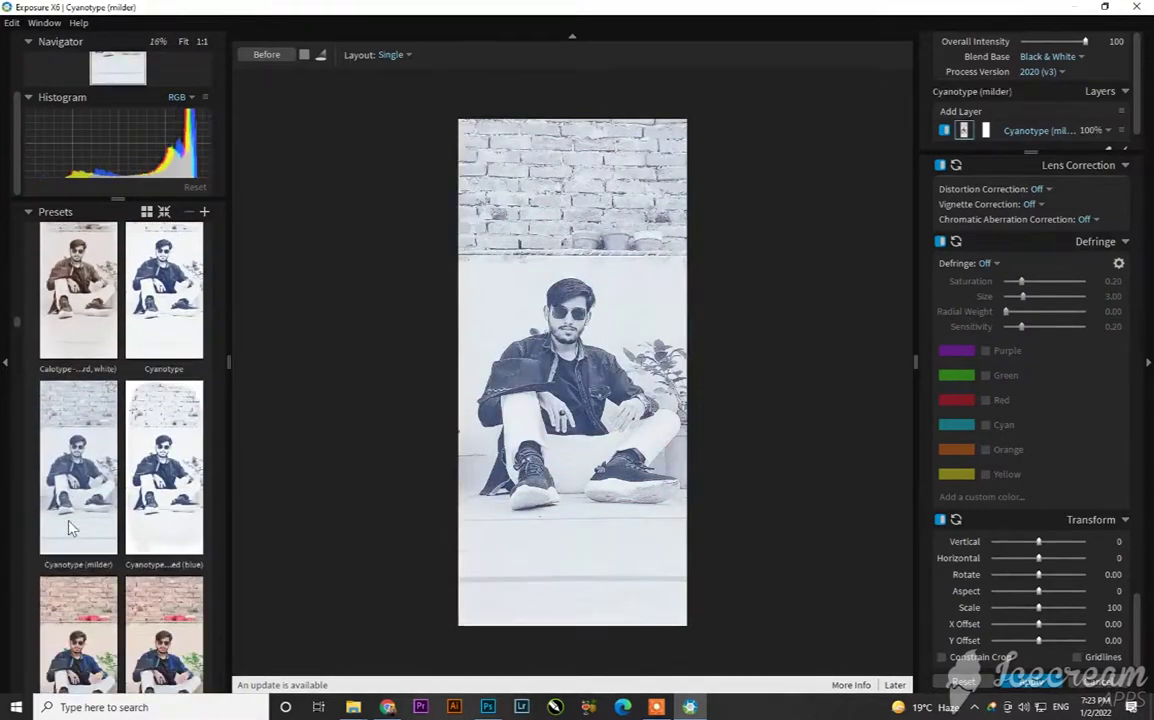
scroll(78, 540, down, 6)
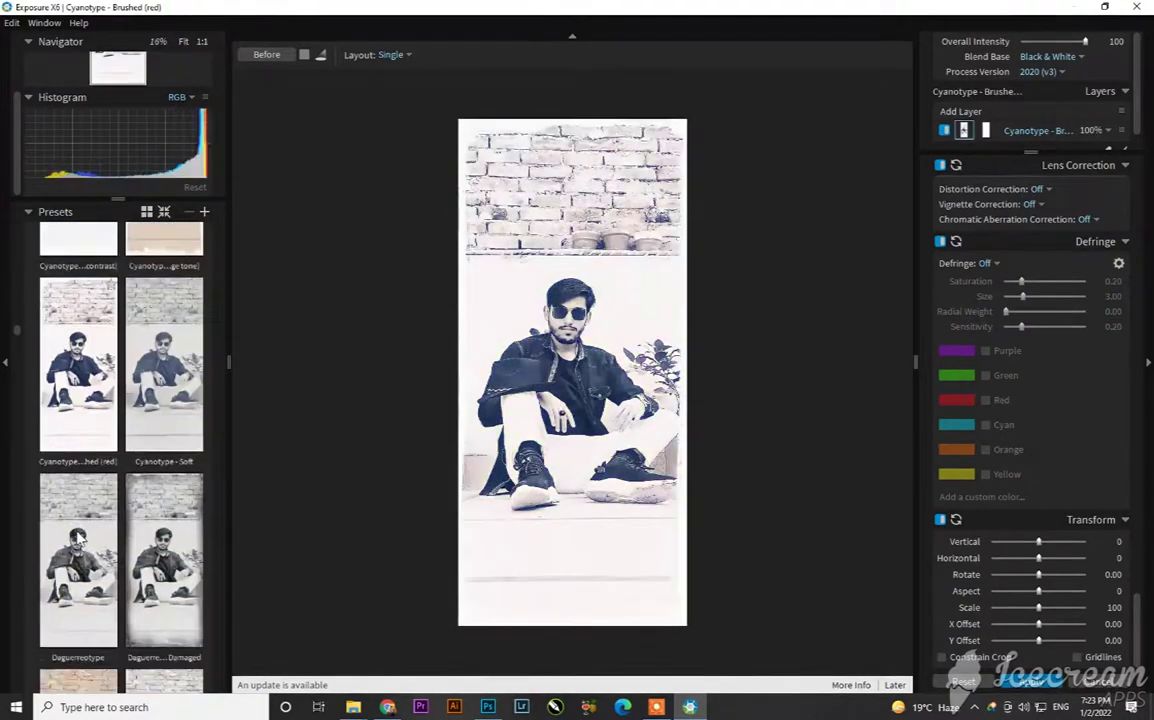
scroll(78, 540, down, 6)
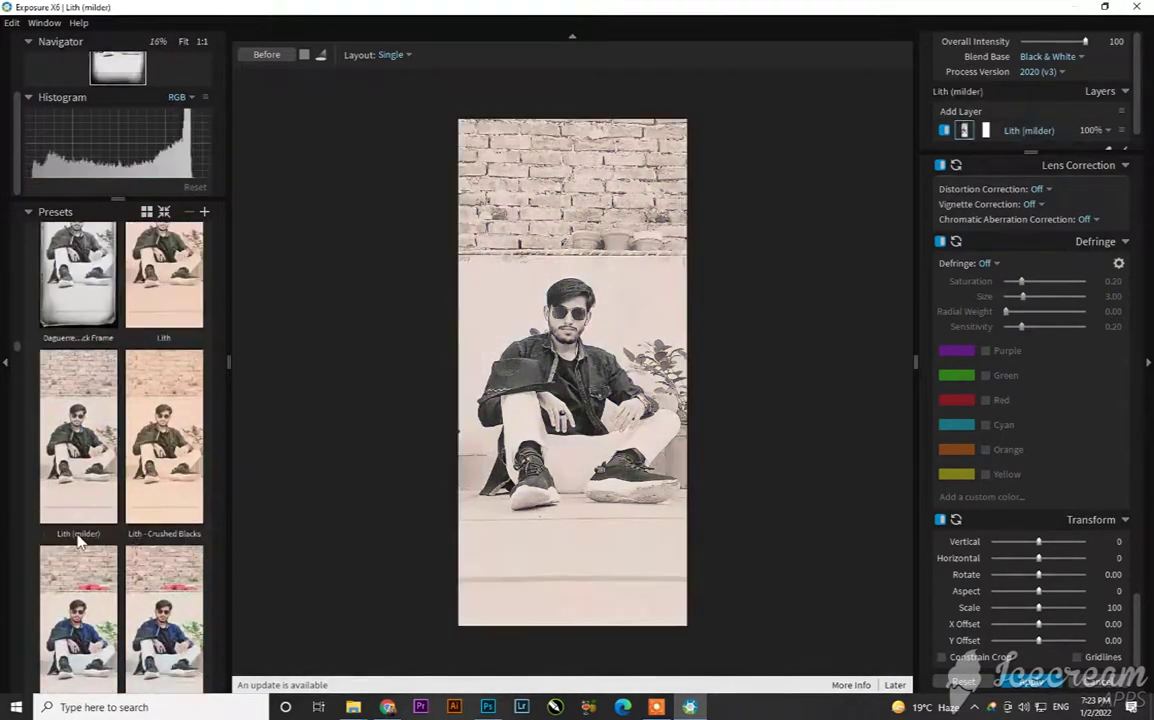
scroll(78, 540, down, 2)
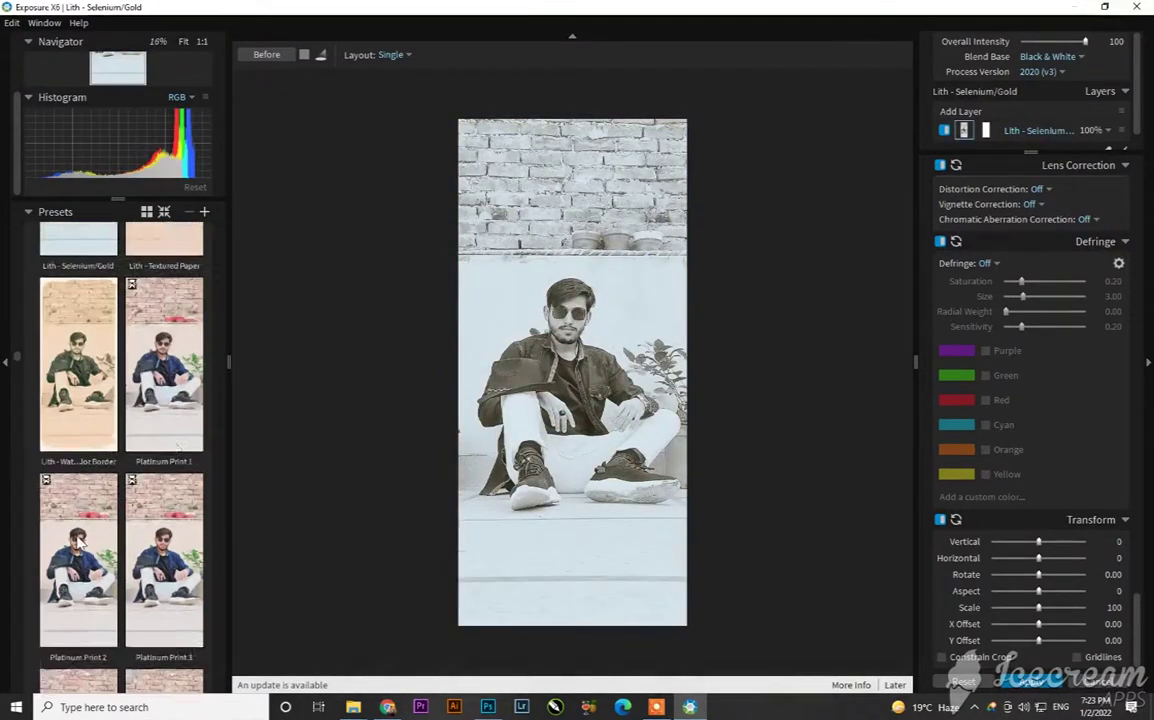
Step: Preview the Platinum Print and Wet Plate presets in the B&W Films - Vintage group on the photo
click(187, 398)
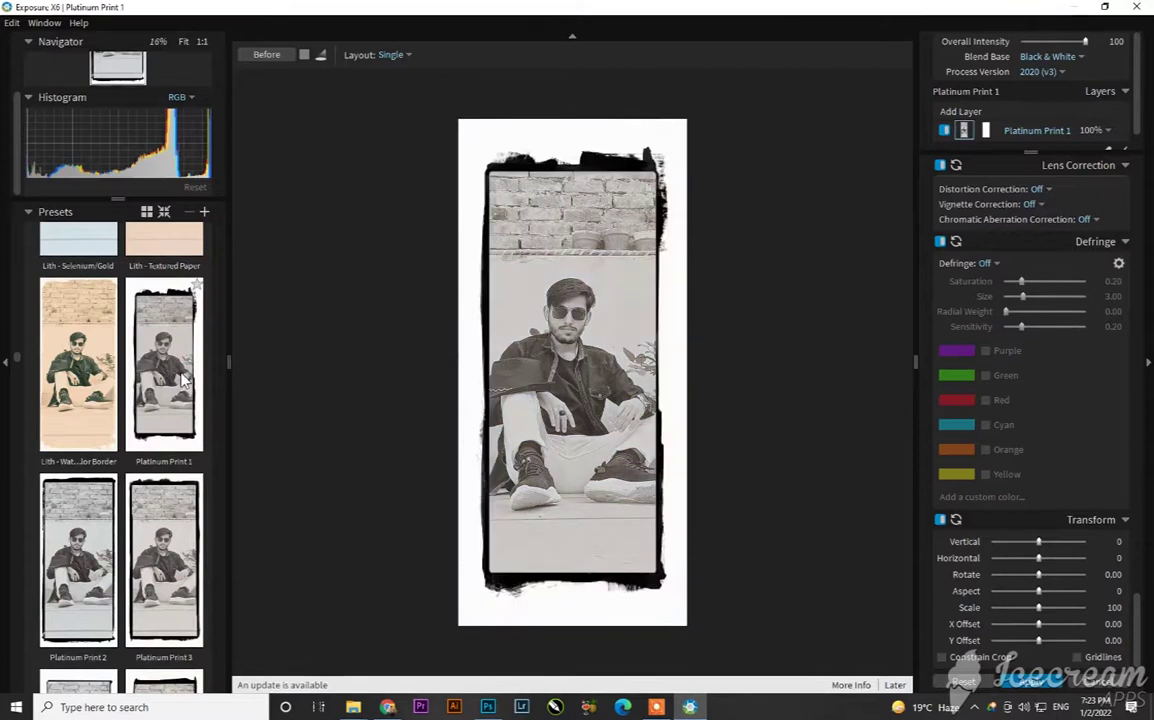
key(ctrl+z)
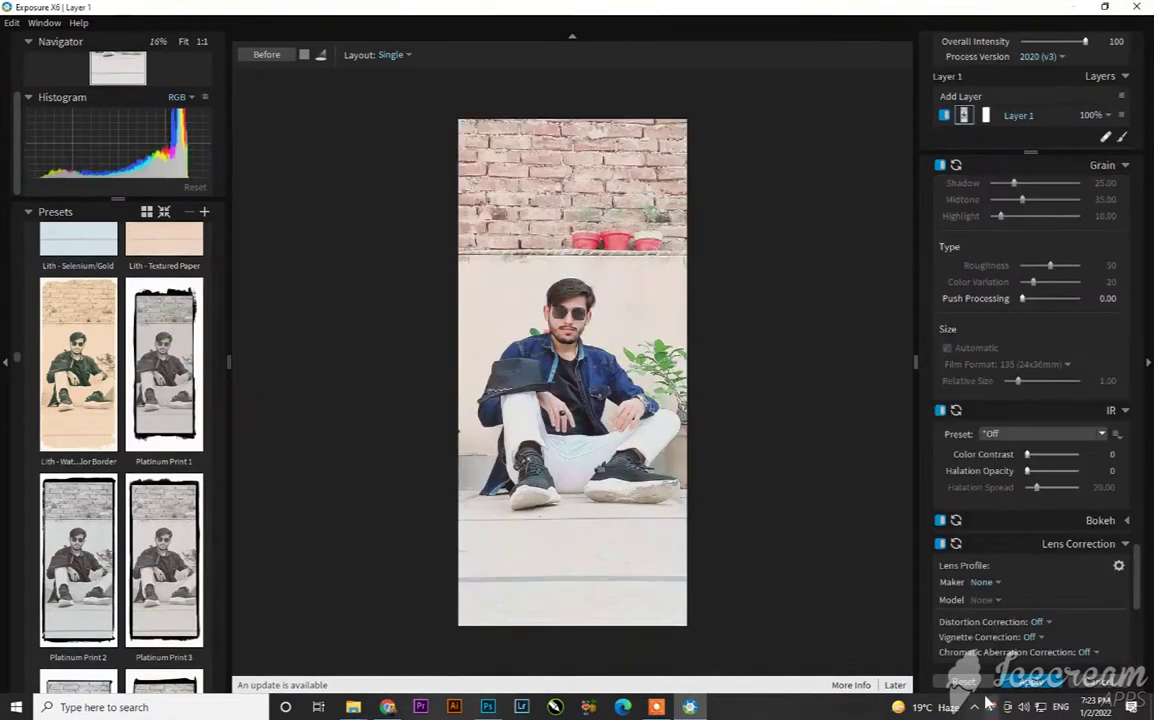
click(184, 408)
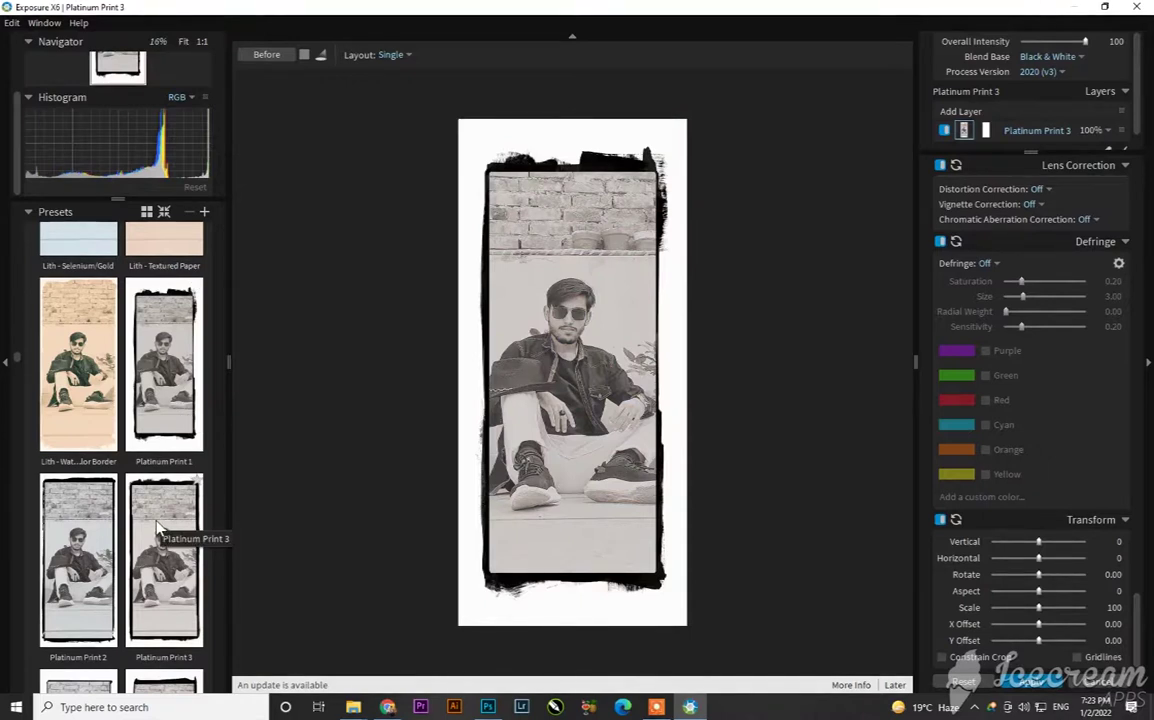
scroll(158, 528, down, 3)
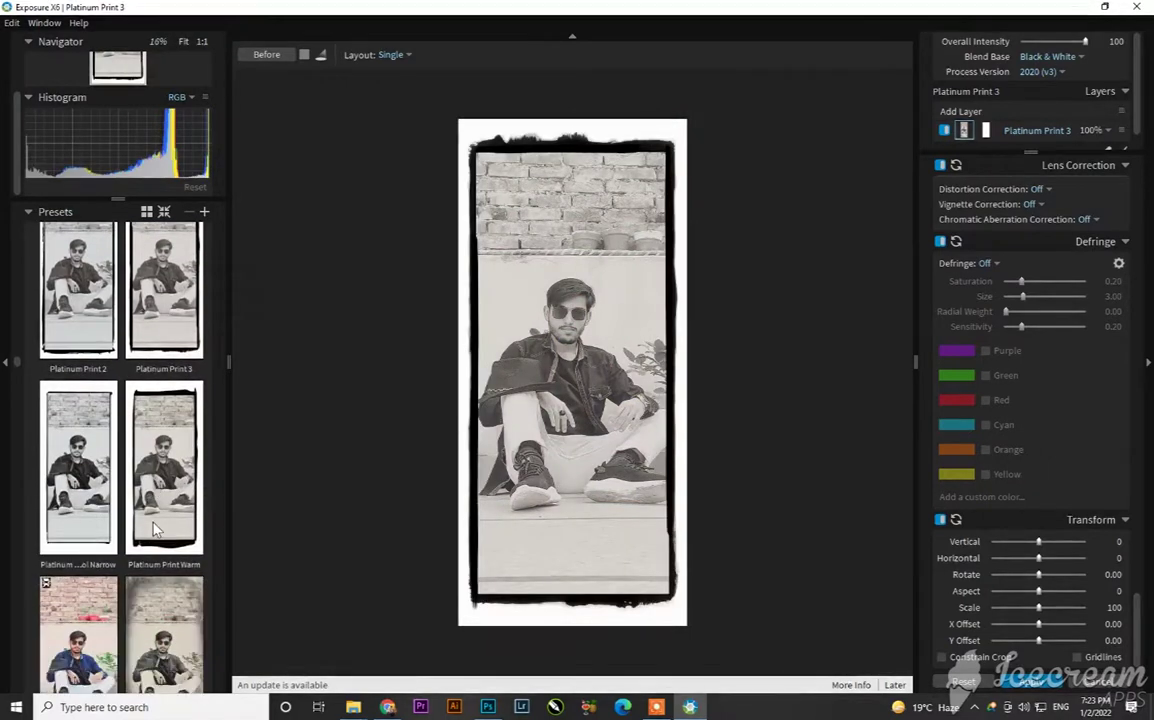
scroll(155, 530, down, 2)
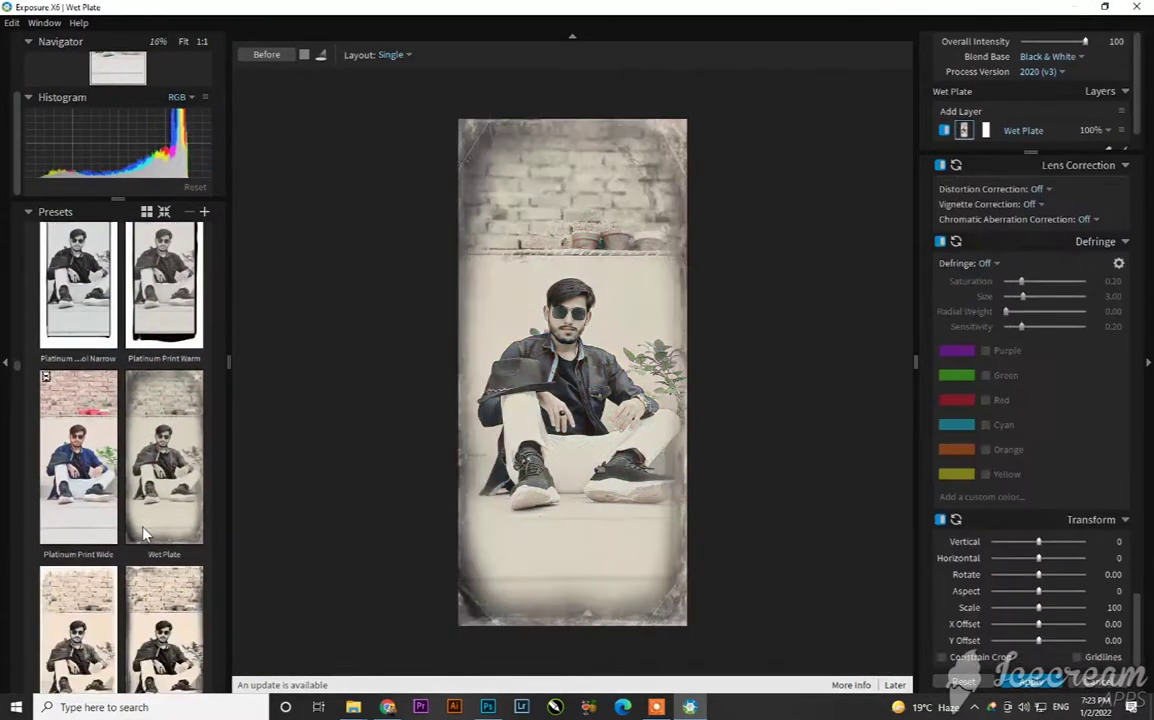
scroll(128, 474, down, 3)
scroll(140, 540, down, 5)
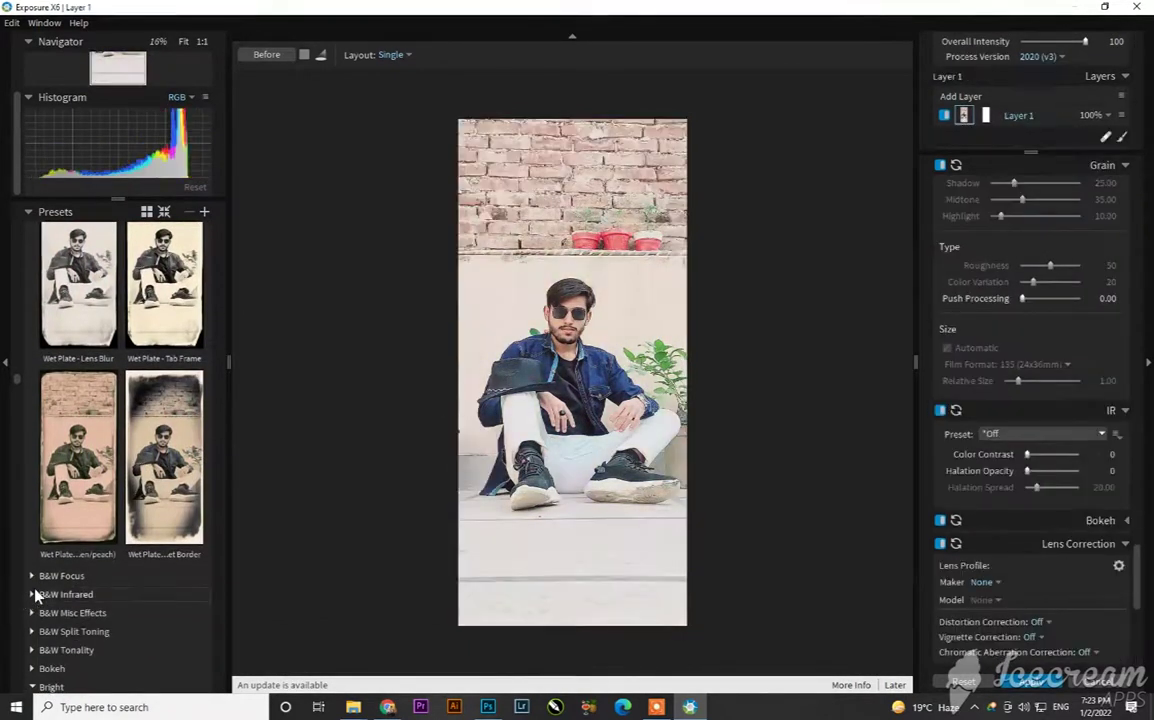
Step: Expand the B&W Tonality group and preview its presets, including Shadow Recovery - Broad 100% and Ultra Contrast - 75% Light
scroll(35, 596, down, 2)
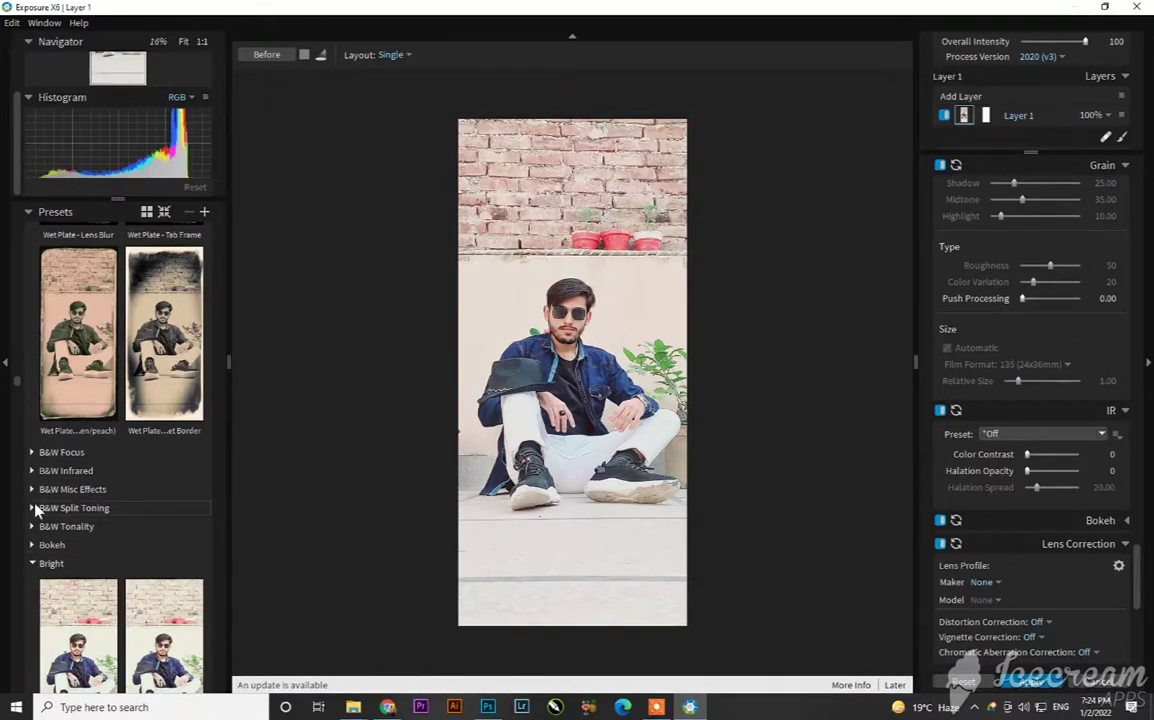
click(32, 527)
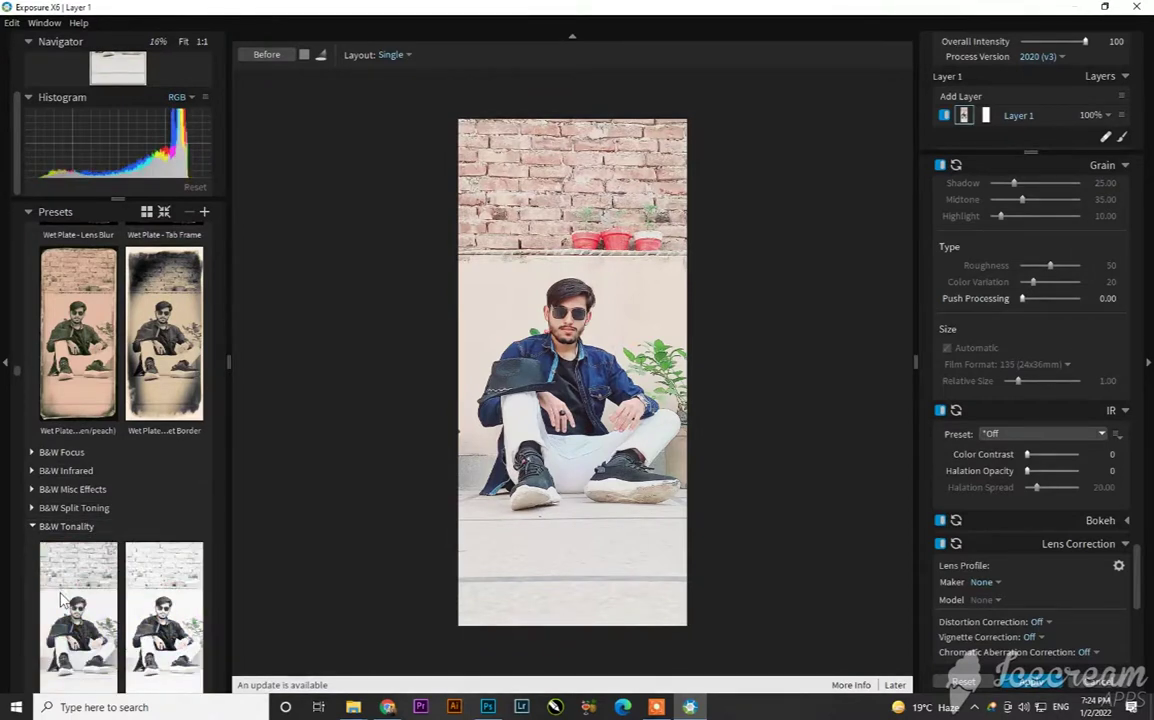
scroll(60, 598, down, 10)
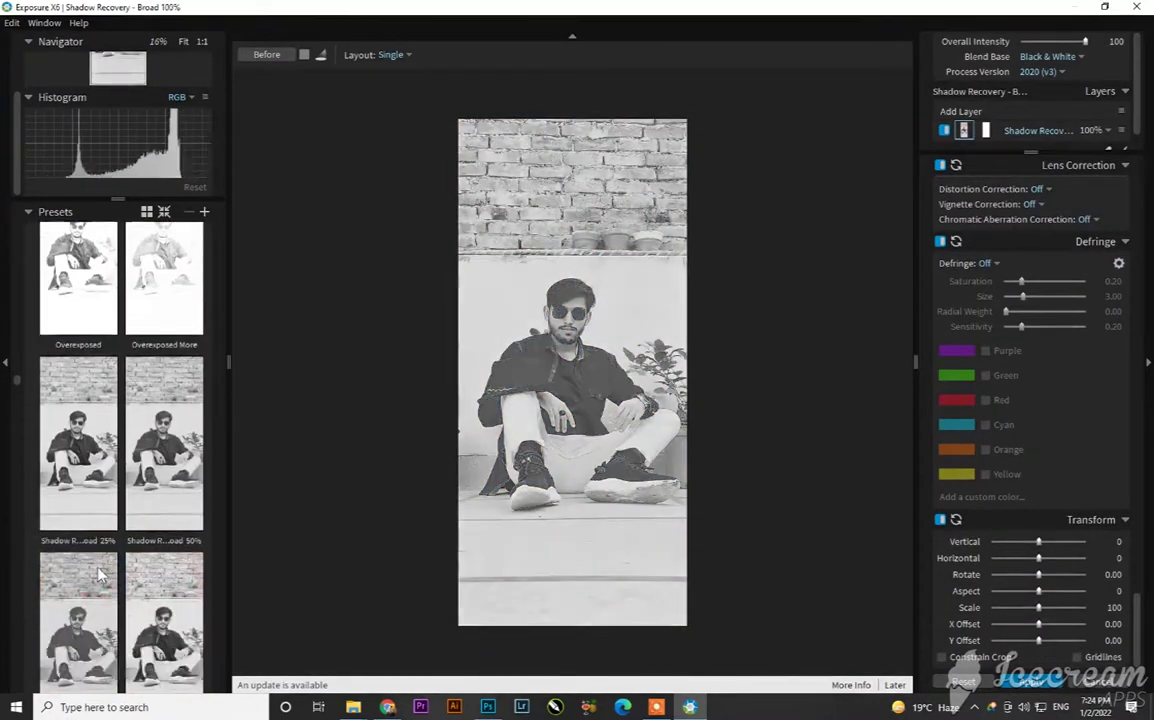
scroll(97, 571, down, 8)
scroll(97, 578, down, 5)
scroll(97, 582, down, 2)
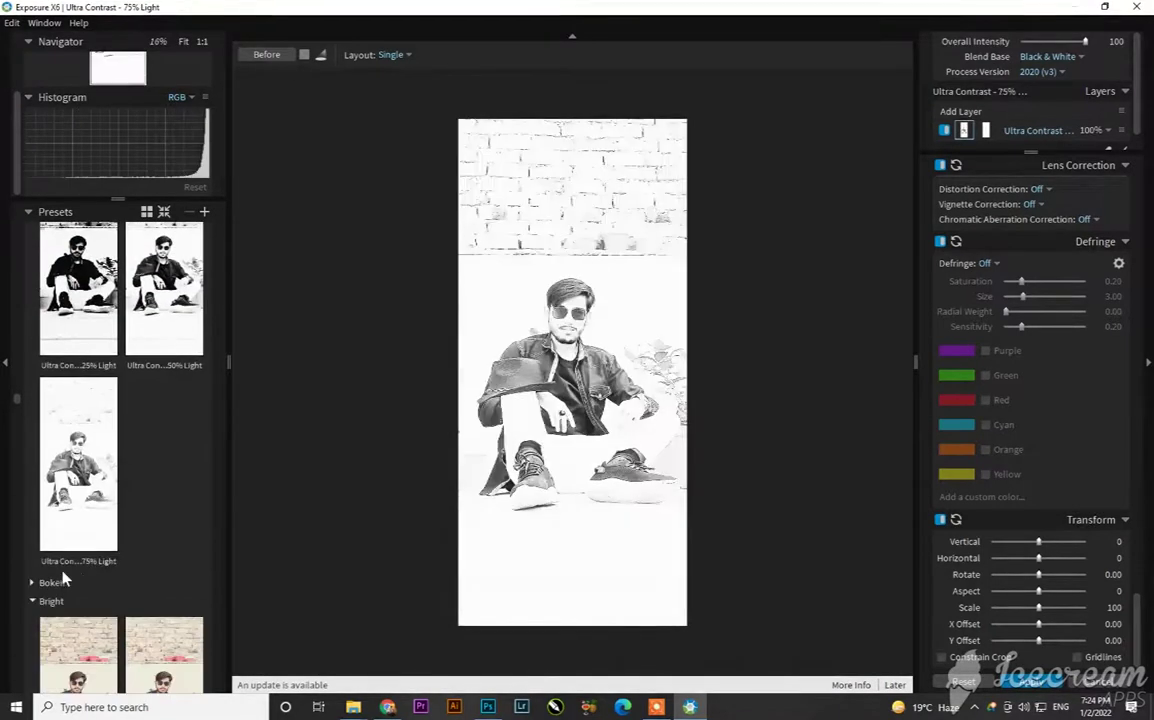
Step: Expand the Bokeh group and preview its presets, including Aperture - Heart, Aperture - Plus and Lens - Canon 85mm f/1.2L
click(33, 583)
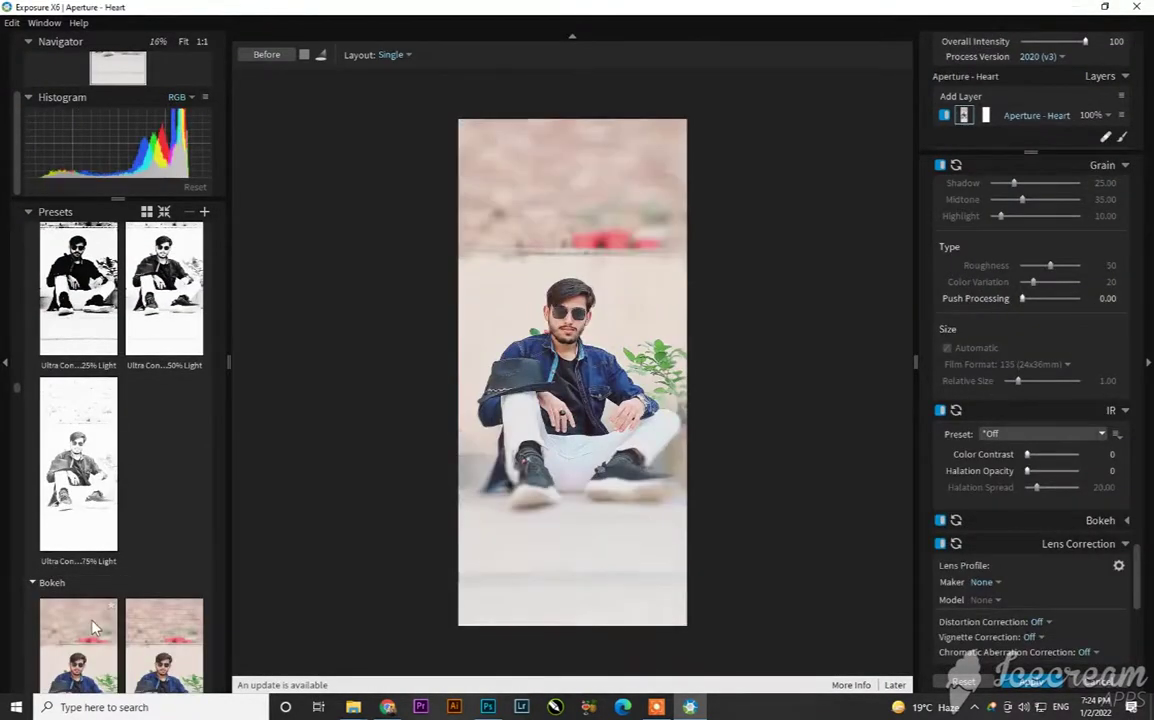
scroll(83, 558, down, 2)
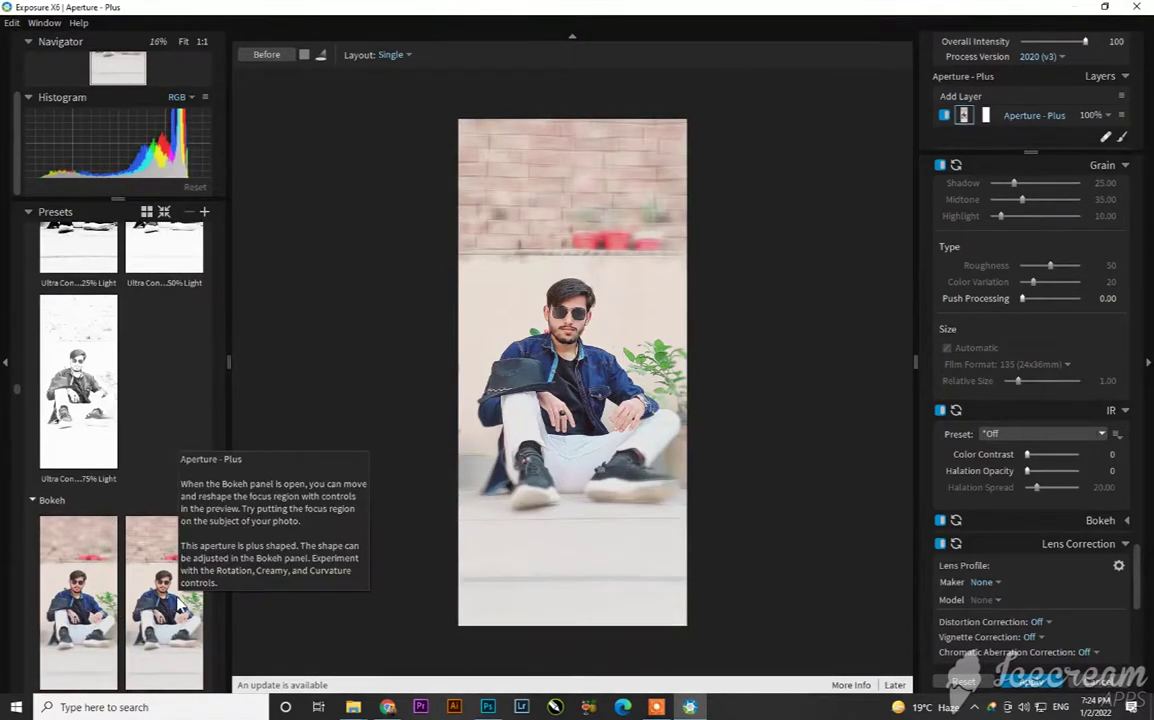
scroll(176, 605, down, 5)
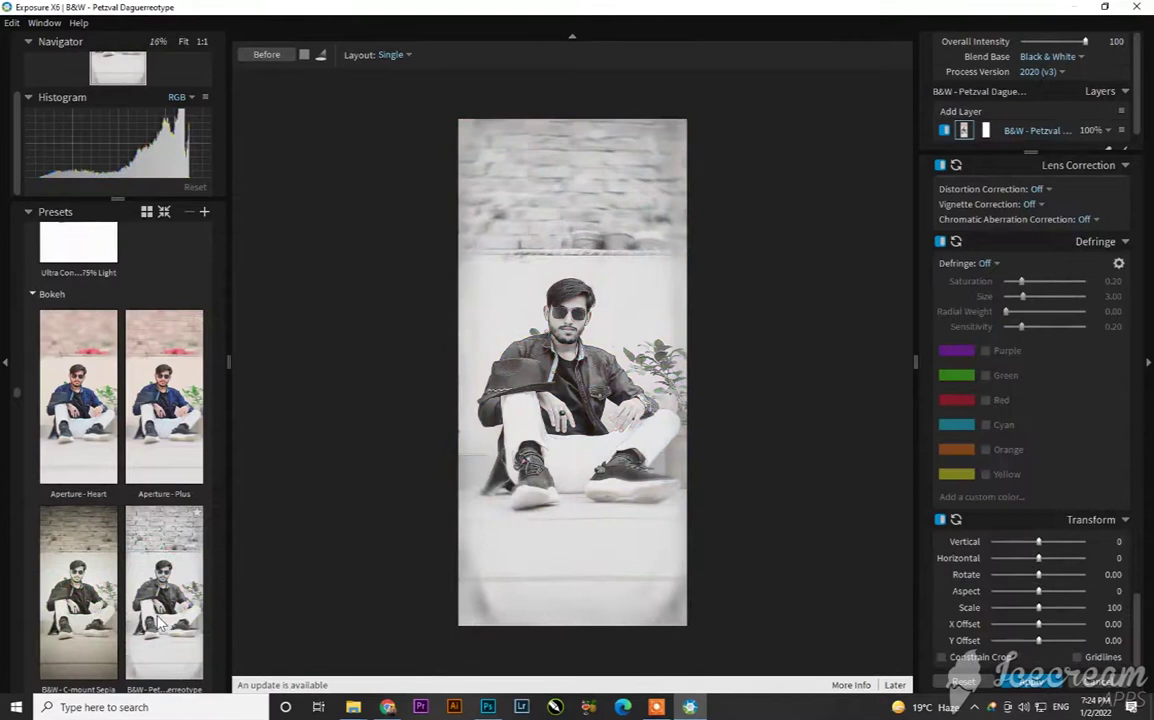
scroll(157, 621, down, 15)
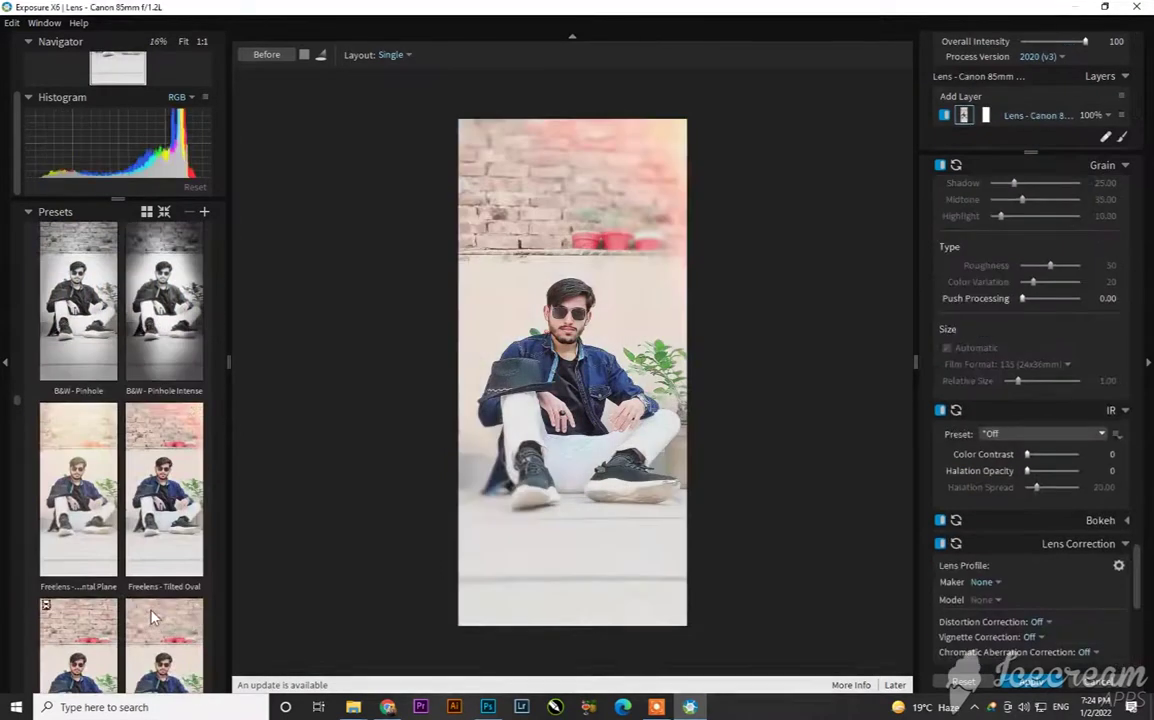
scroll(148, 600, down, 10)
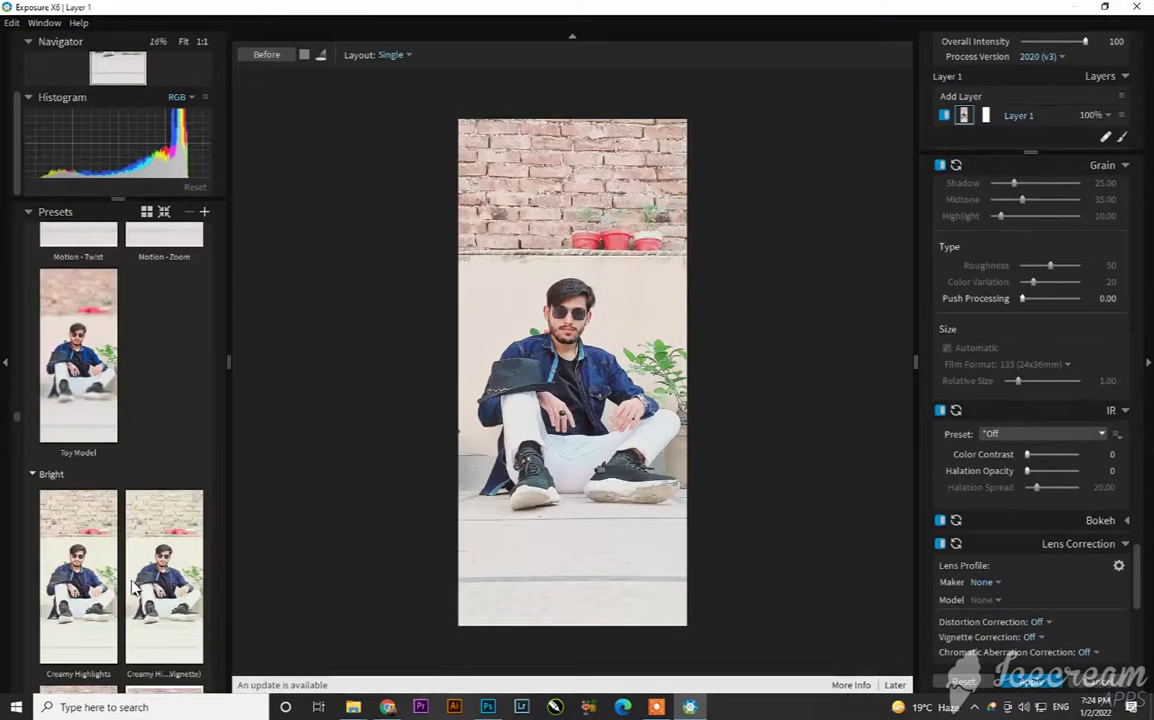
Step: Preview the Bright group's Light and Airy and Veiled presets and the Cinema group's Bleach Bypass looks
scroll(60, 568, down, 8)
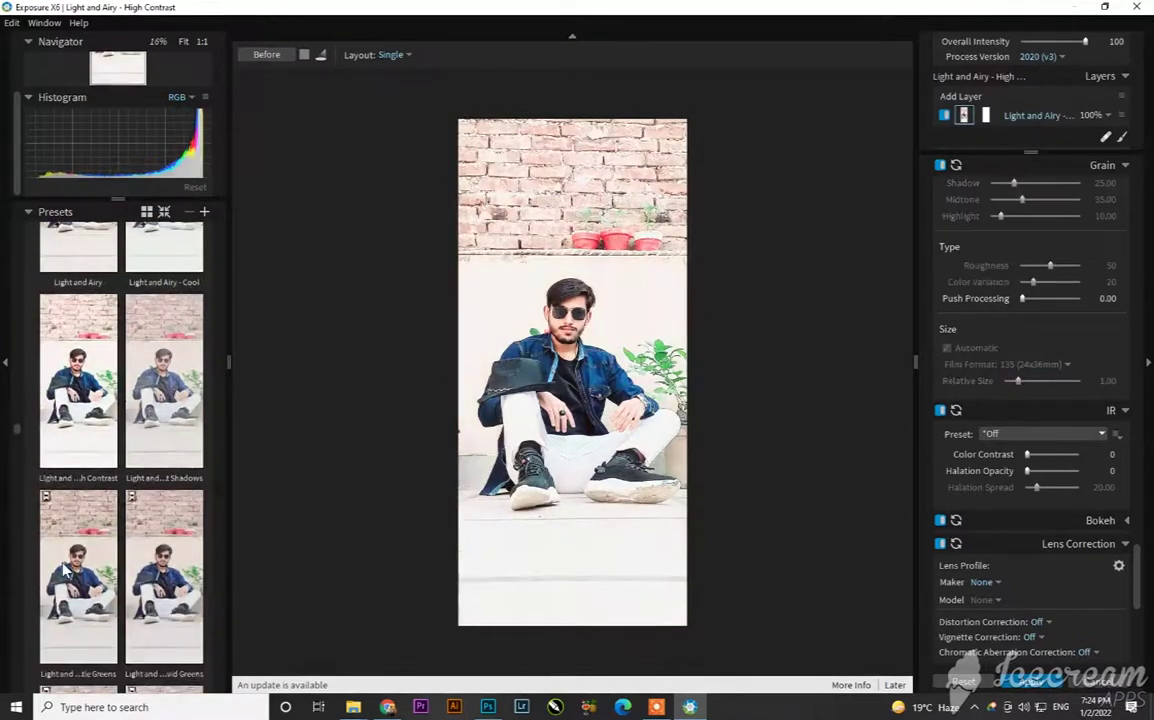
scroll(62, 568, down, 6)
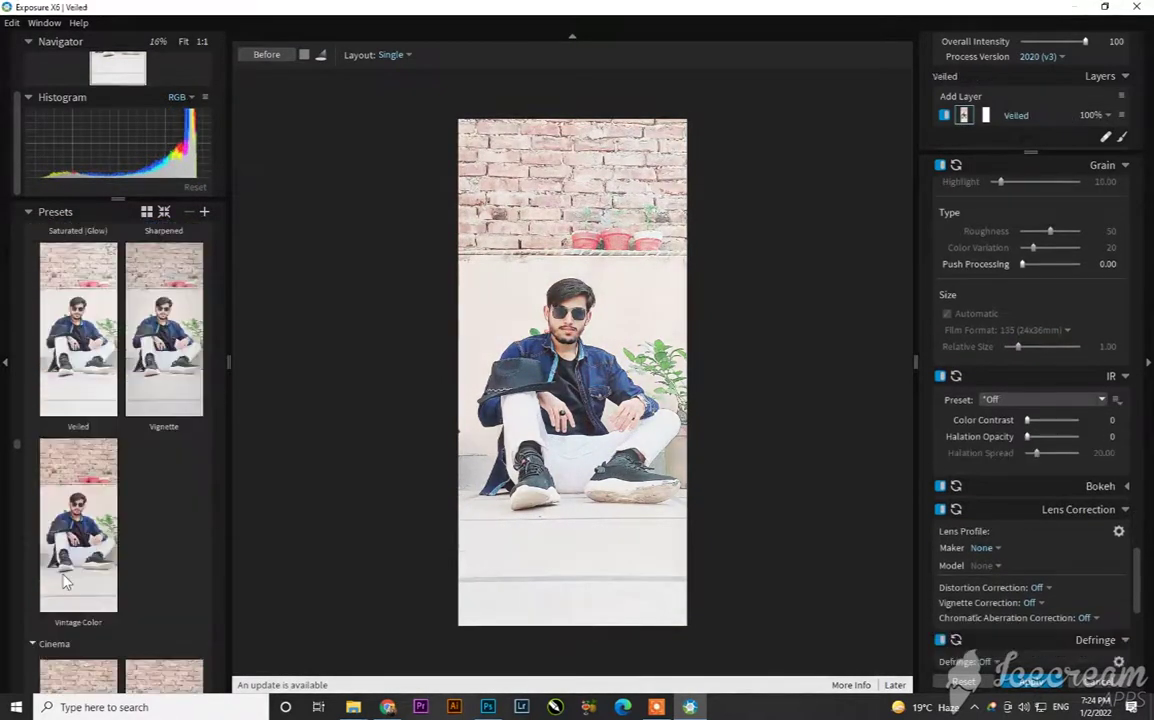
scroll(68, 583, down, 2)
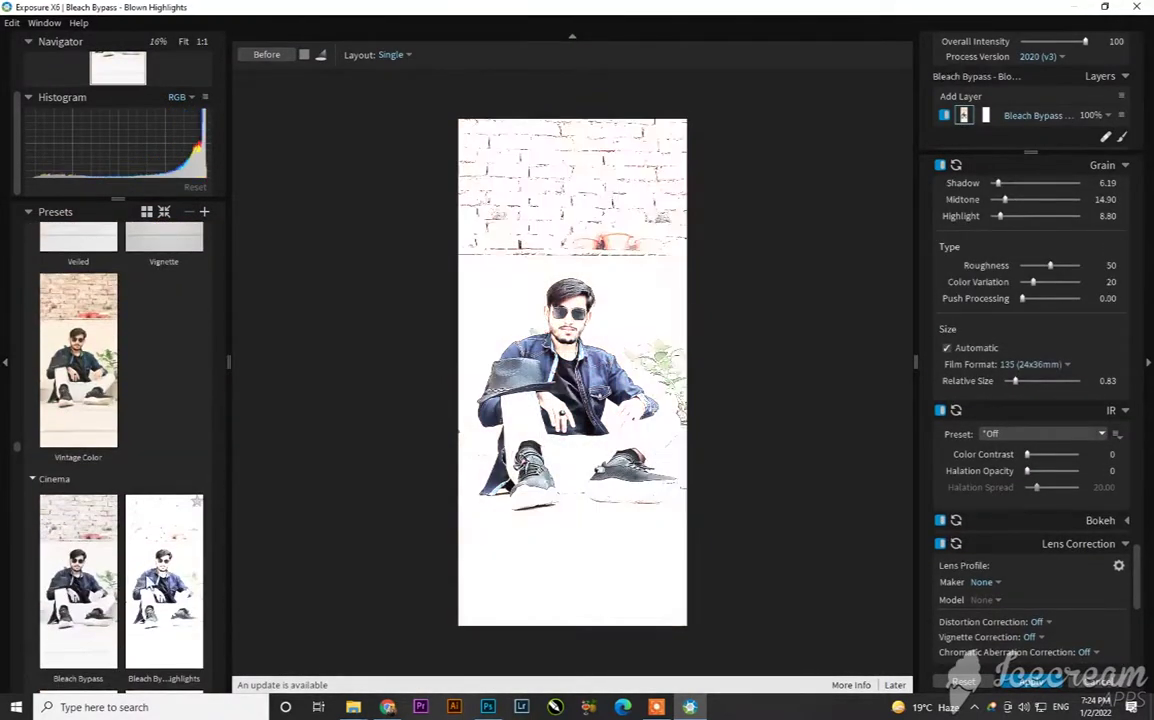
scroll(190, 594, down, 5)
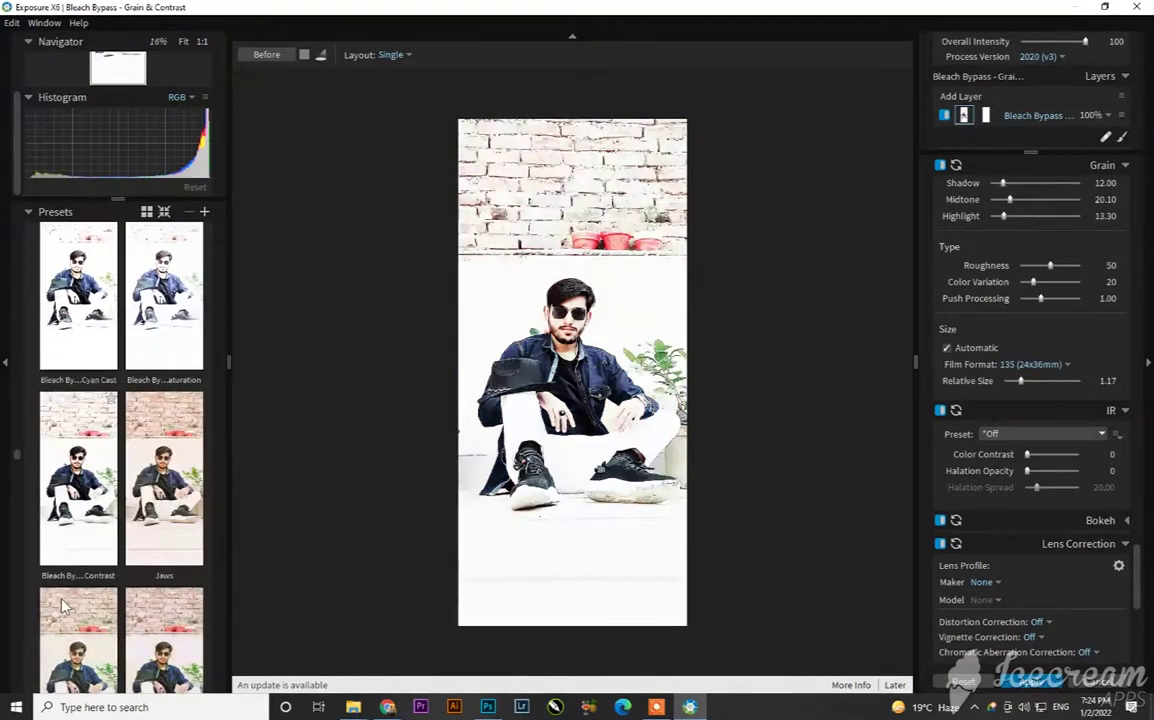
scroll(180, 555, down, 3)
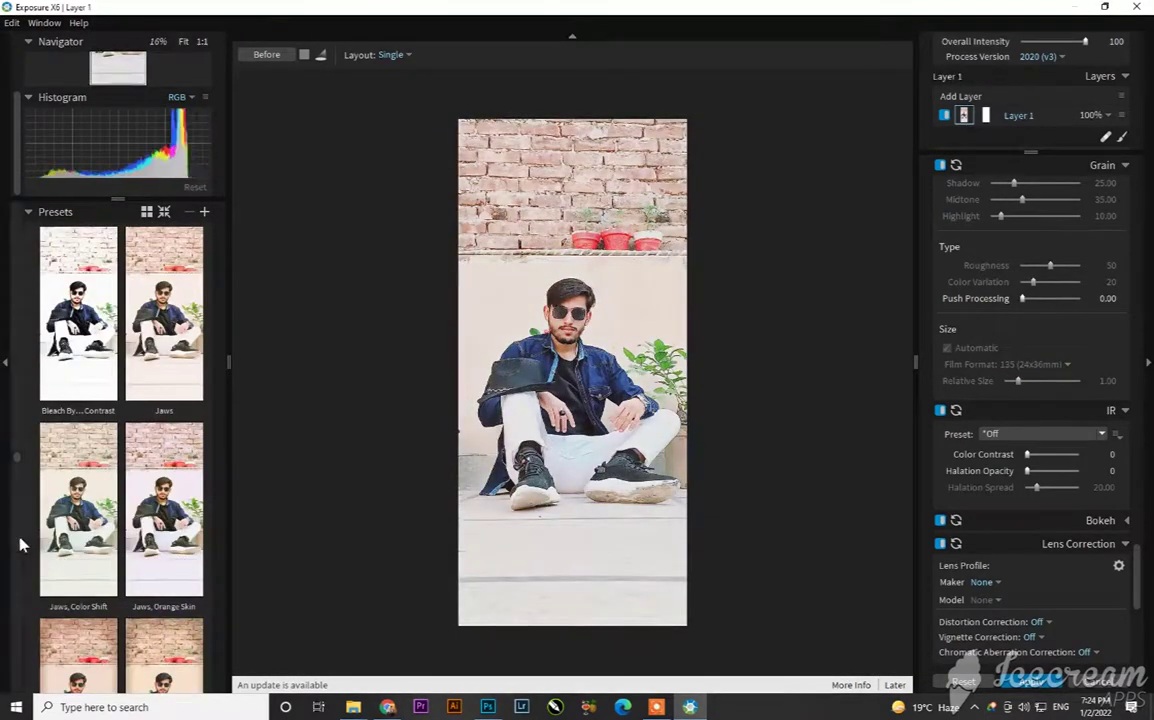
Step: Preview the Summer Blockbuster and Technicolor Process 2 presets in the Cinema group on the photo
scroll(158, 560, down, 3)
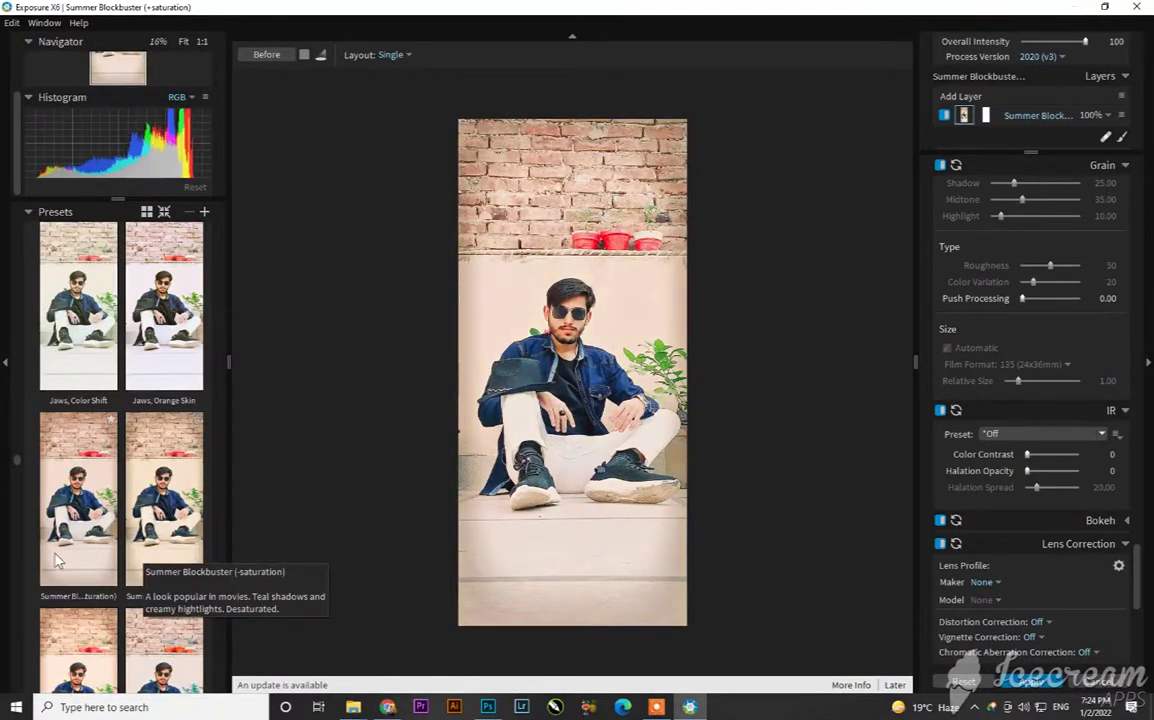
scroll(60, 640, down, 1)
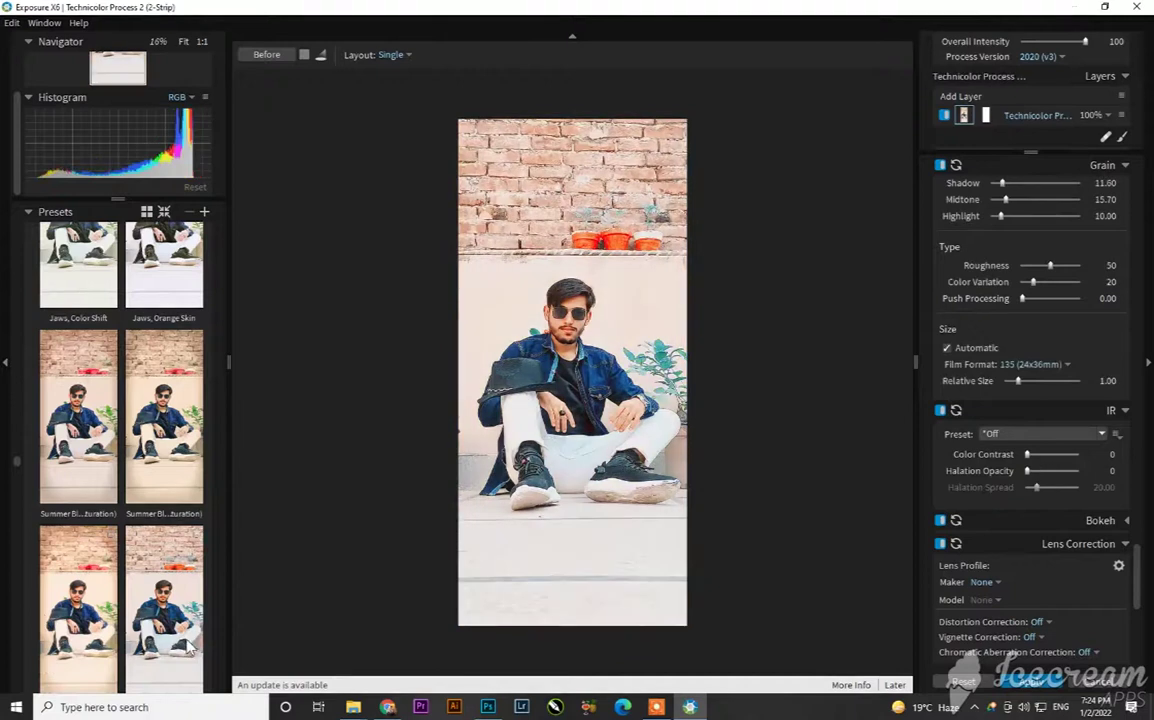
scroll(188, 648, down, 1)
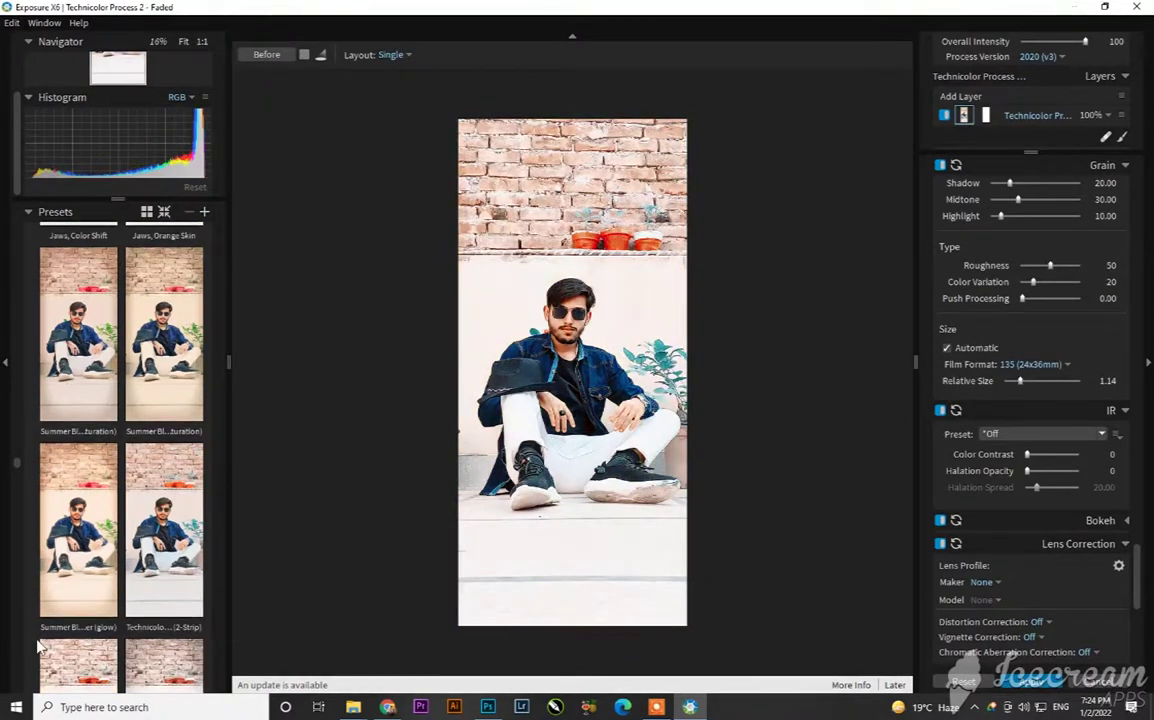
scroll(85, 585, down, 1)
scroll(86, 610, down, 1)
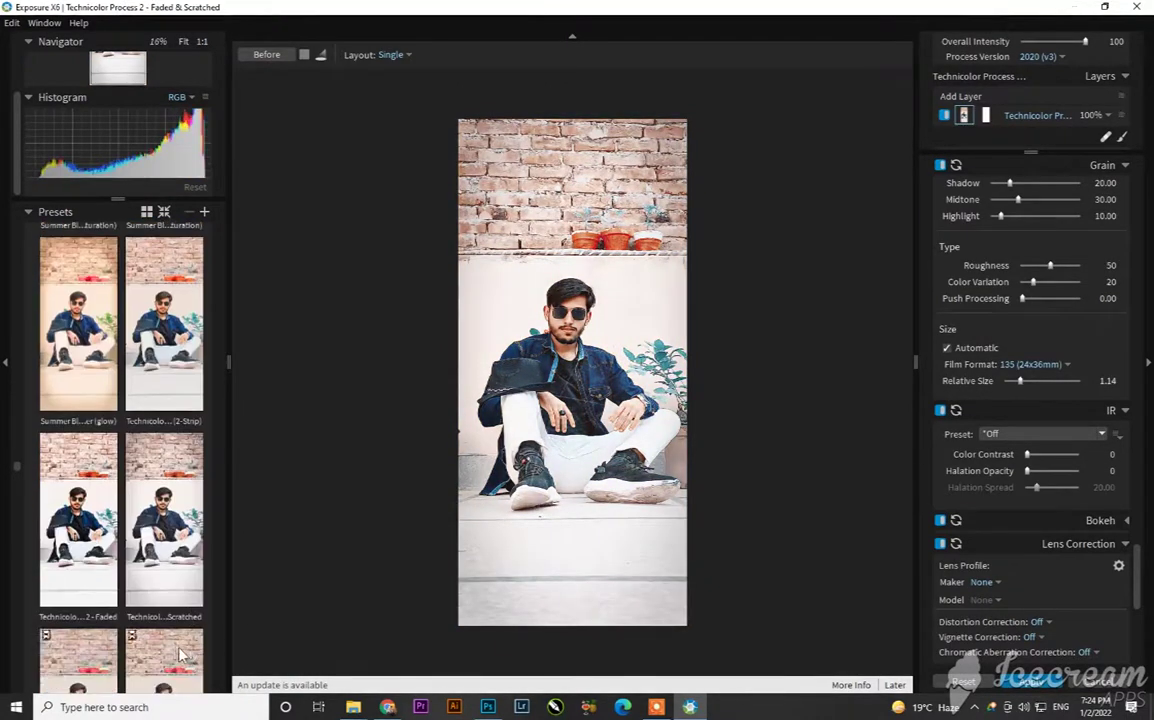
scroll(88, 645, down, 1)
scroll(88, 650, down, 1)
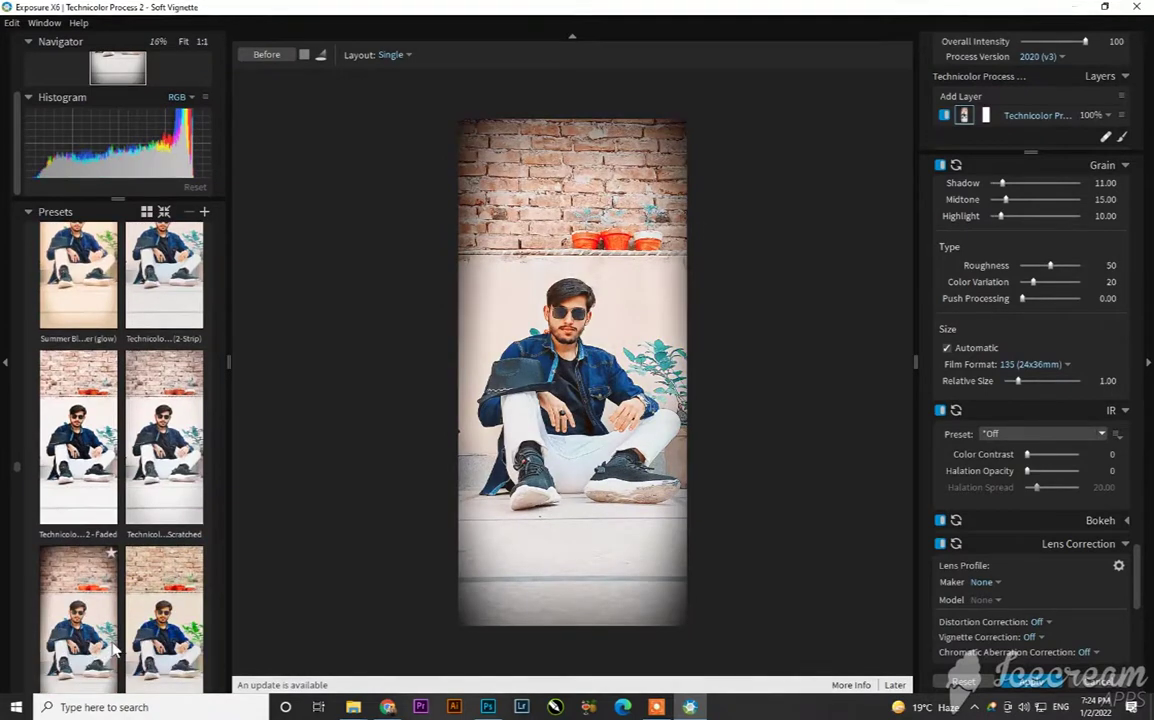
Step: Preview the Technicolor Process 4 and Wizard of Oz presets in the Cinema group on the photo
scroll(113, 650, down, 6)
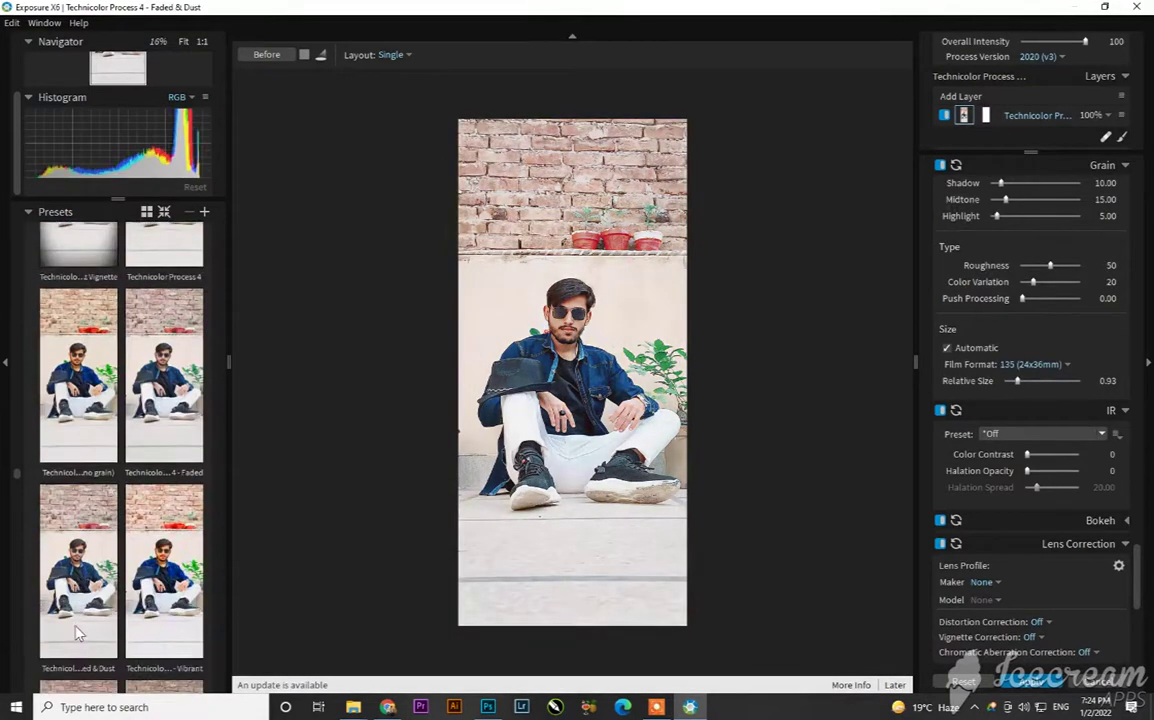
scroll(138, 620, down, 6)
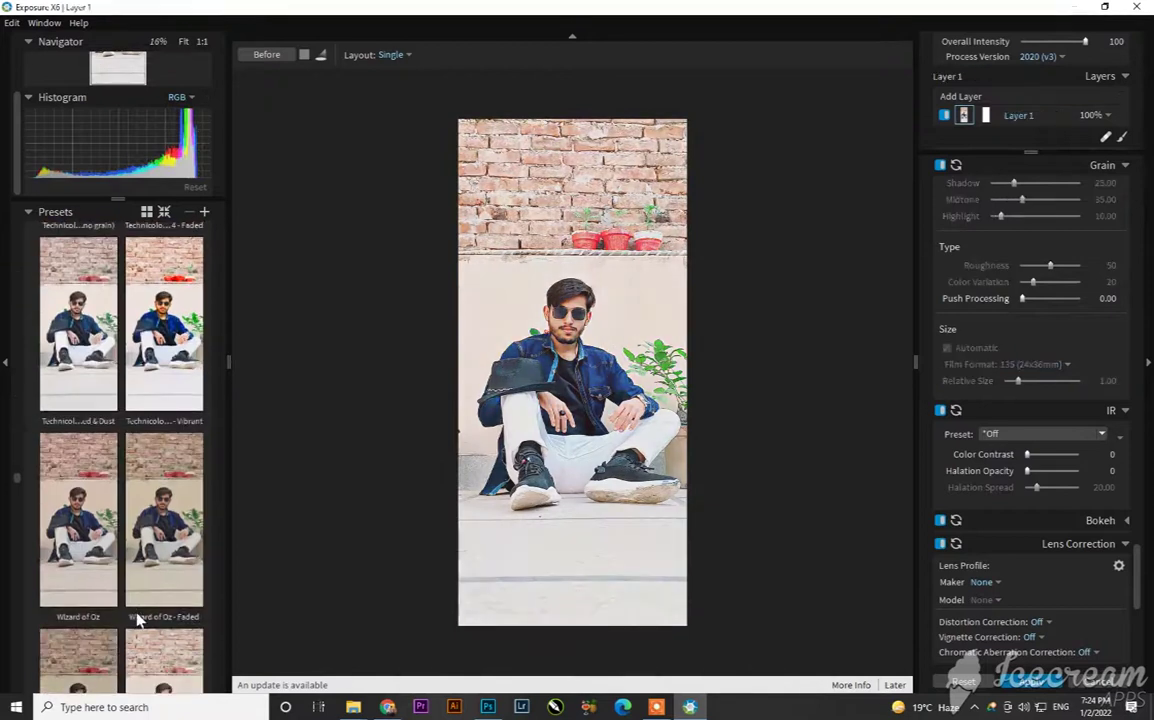
scroll(170, 560, down, 5)
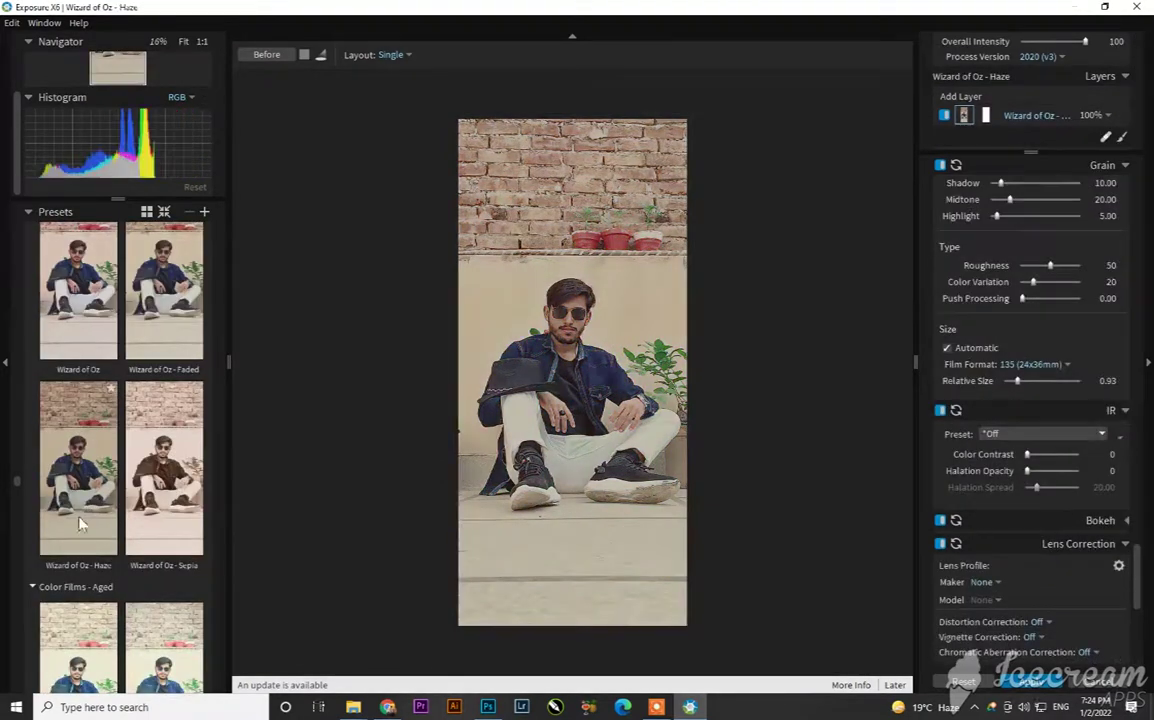
Step: Browse the Color Films - Aged group and preview its Color Photo and Color Photo - Dust & Scratches presets
scroll(90, 620, down, 3)
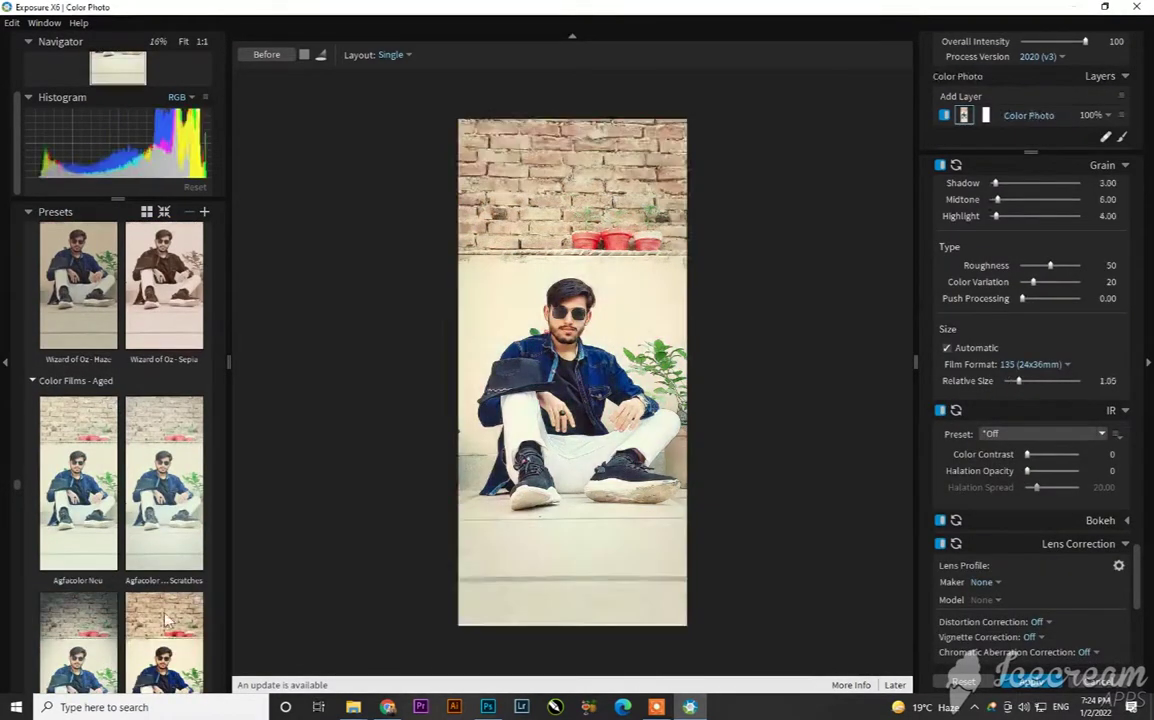
scroll(75, 660, down, 10)
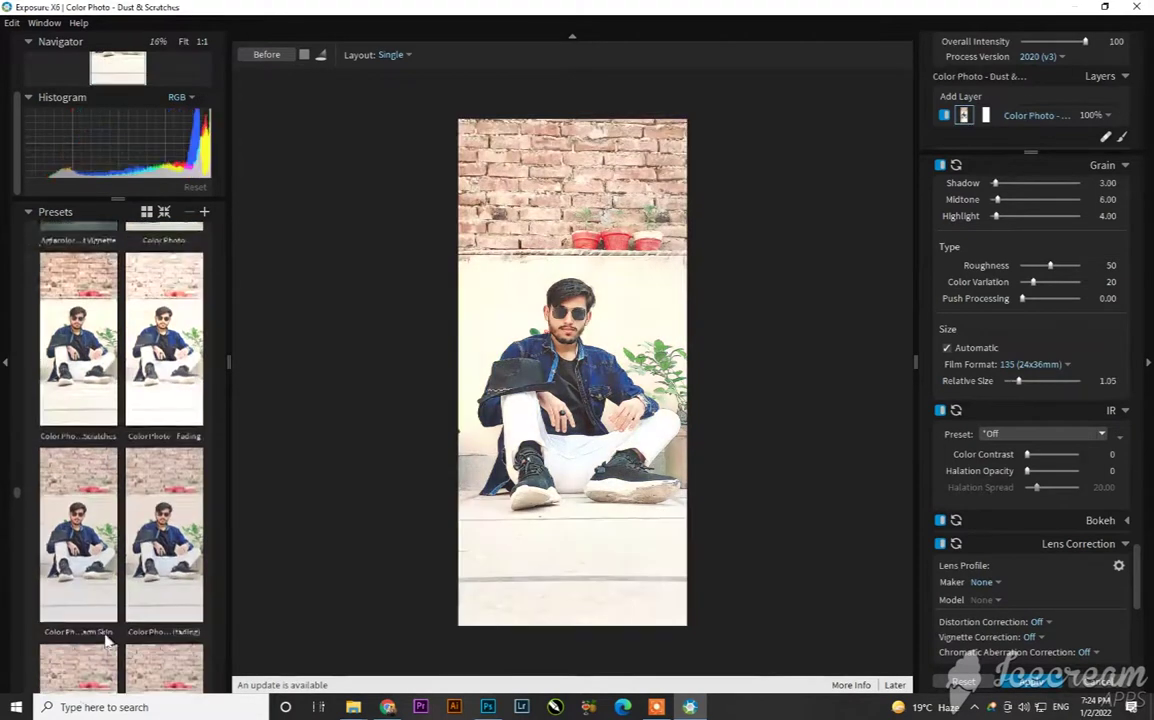
scroll(118, 597, down, 10)
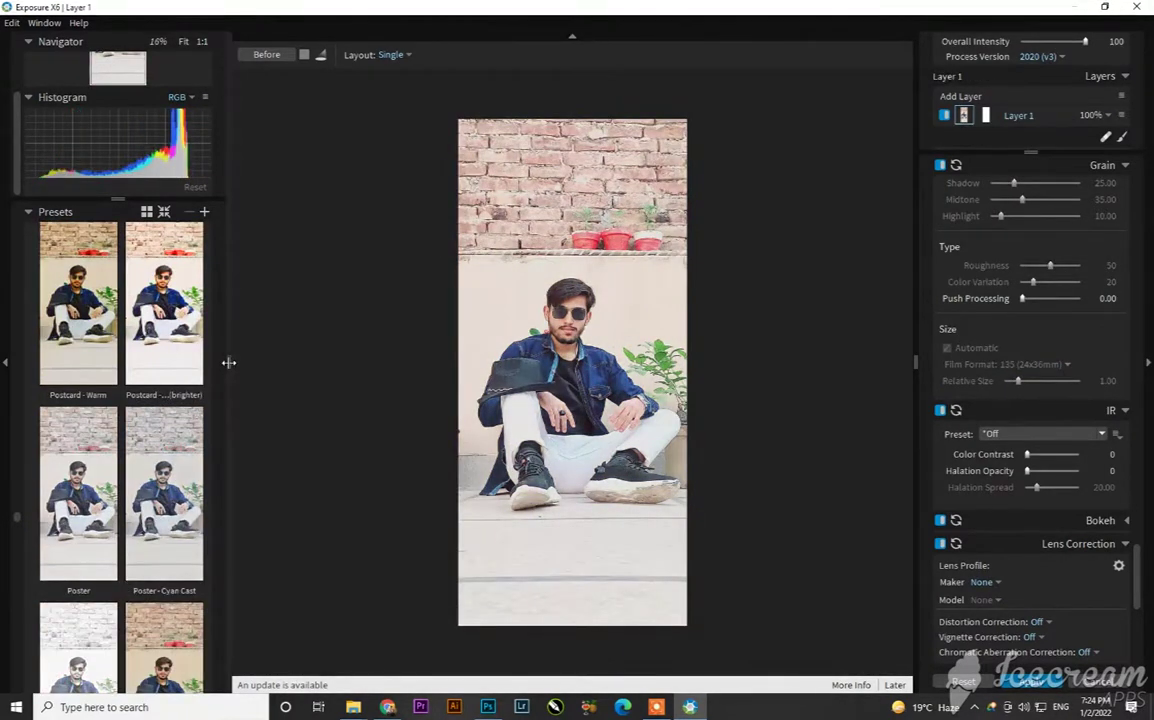
mouse_move(229, 364)
mouse_down()
mouse_move(229, 376)
mouse_move(247, 376)
mouse_move(214, 378)
mouse_up()
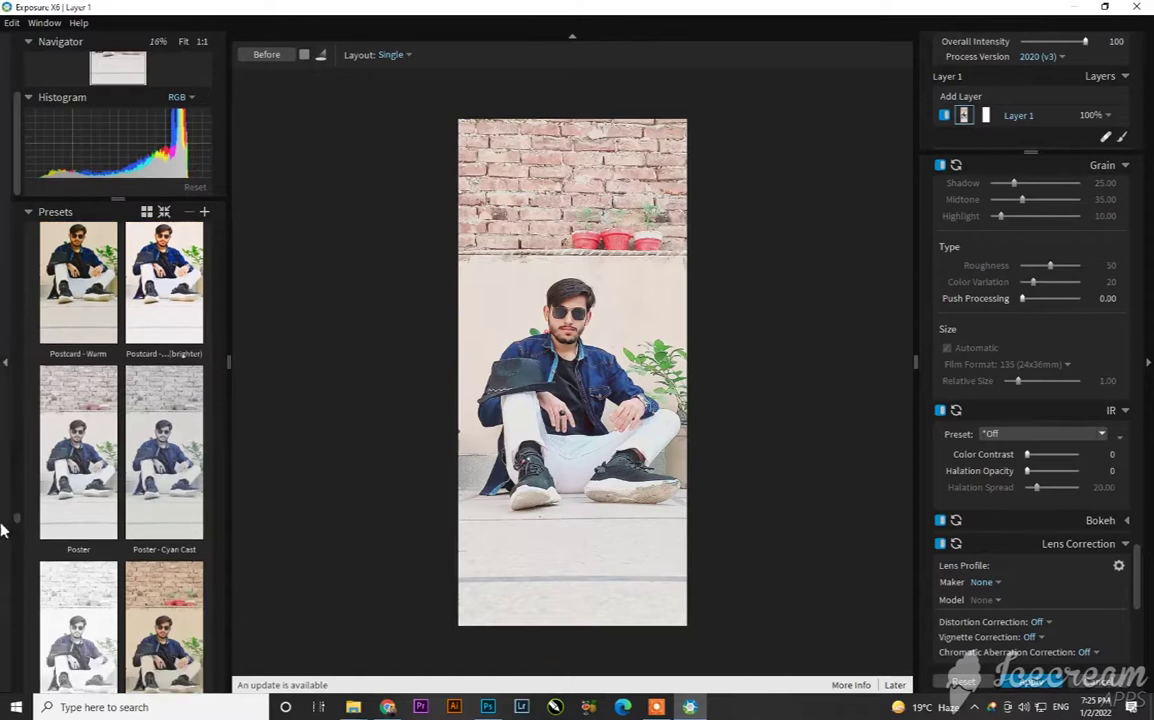
scroll(15, 521, down, 15)
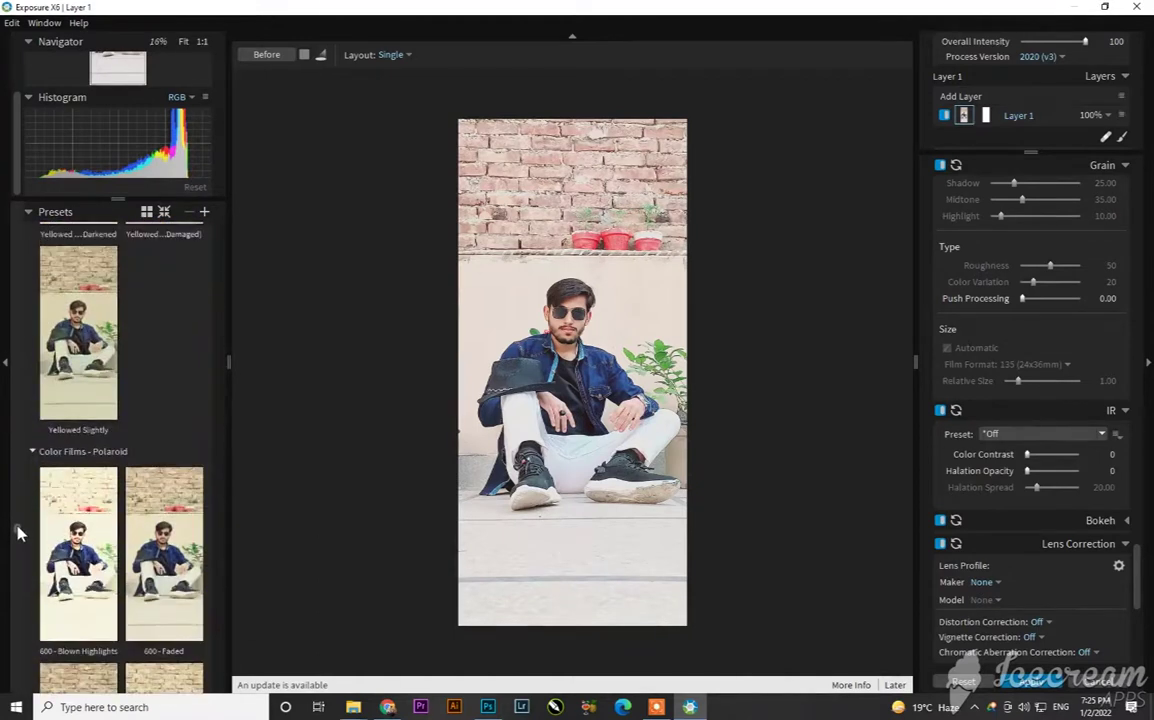
Step: Expand the Lo-Fi (Cross Processed) group and preview its Agfa CT Precisa 100 - Blue Sky (bright) preset
scroll(17, 531, up, 3)
drag(19, 531, 6, 690)
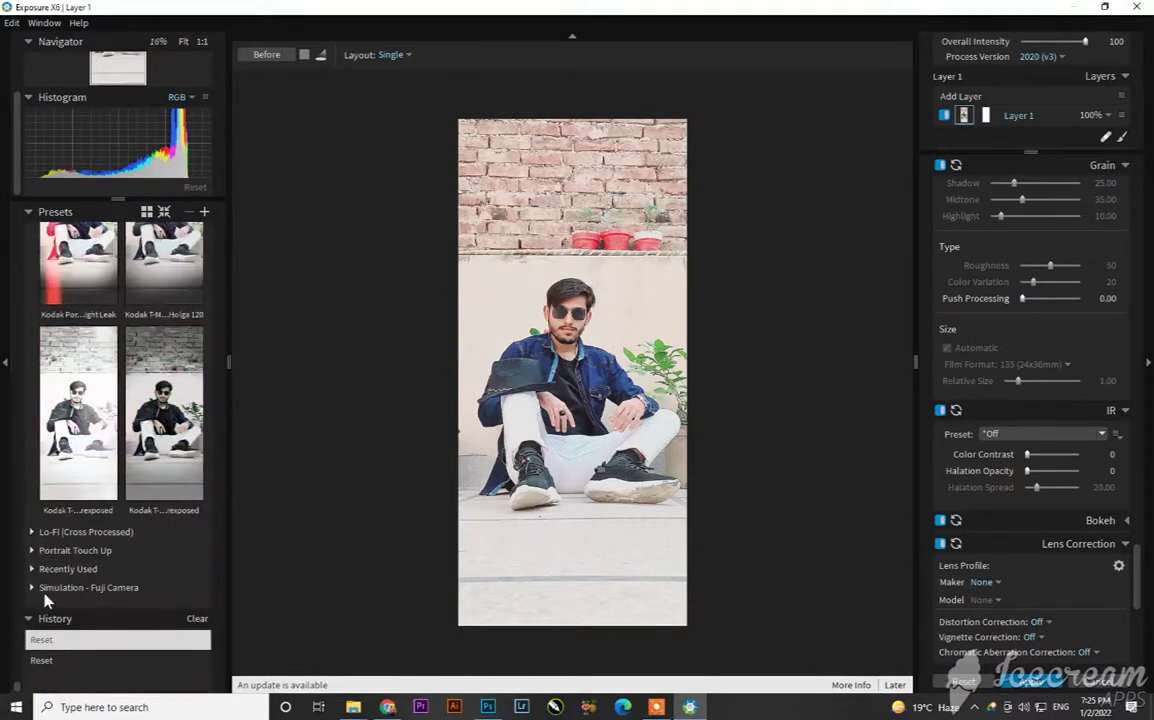
click(31, 532)
click(80, 600)
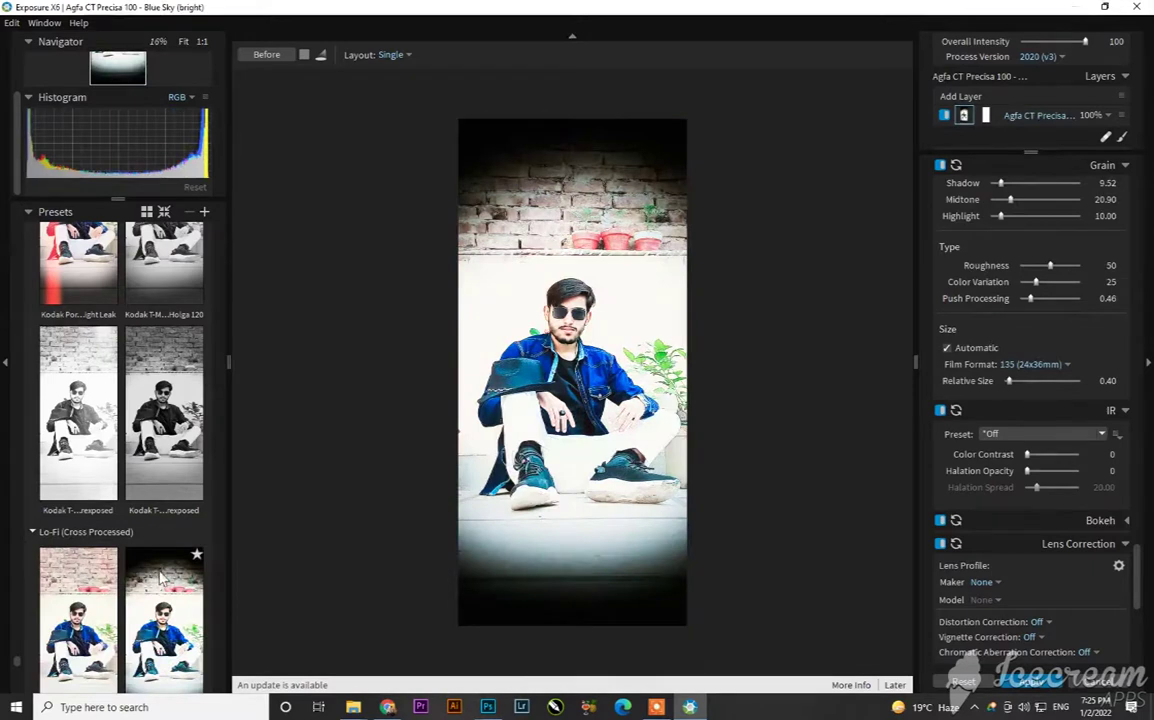
Step: Browse the rest of the Lo-Fi (Cross Processed) group, previewing its Fuji Sensia 100 - Red preset
scroll(86, 585, down, 2)
scroll(86, 585, down, 10)
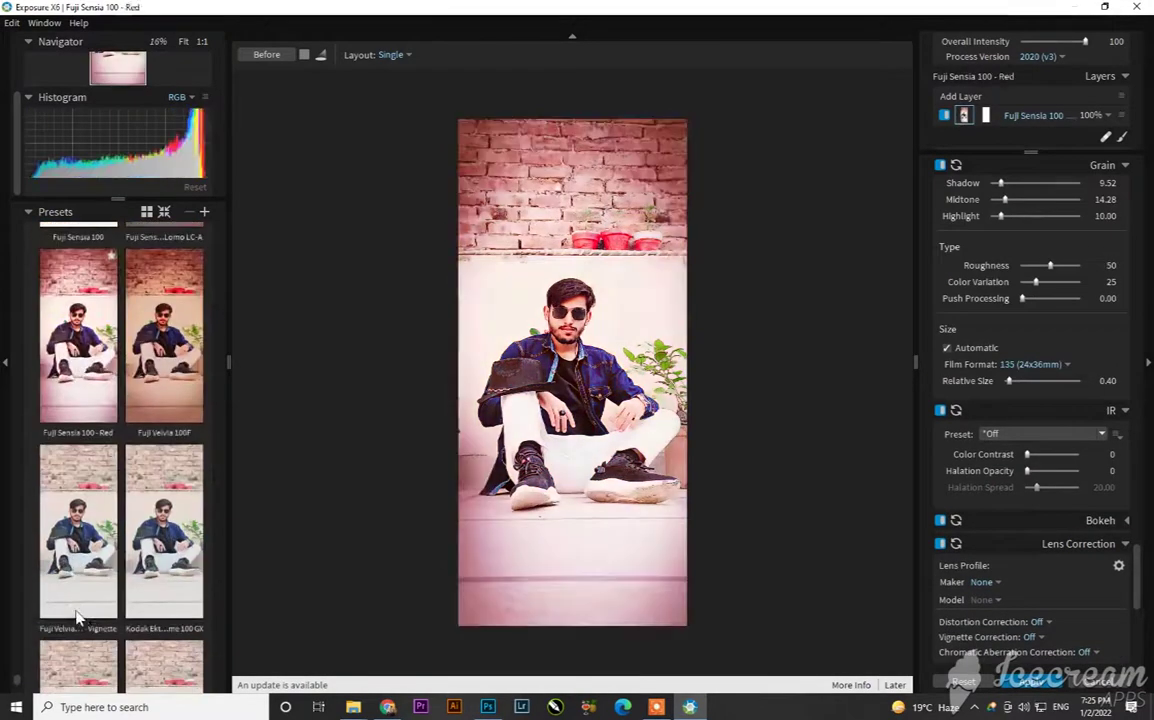
scroll(78, 634, down, 3)
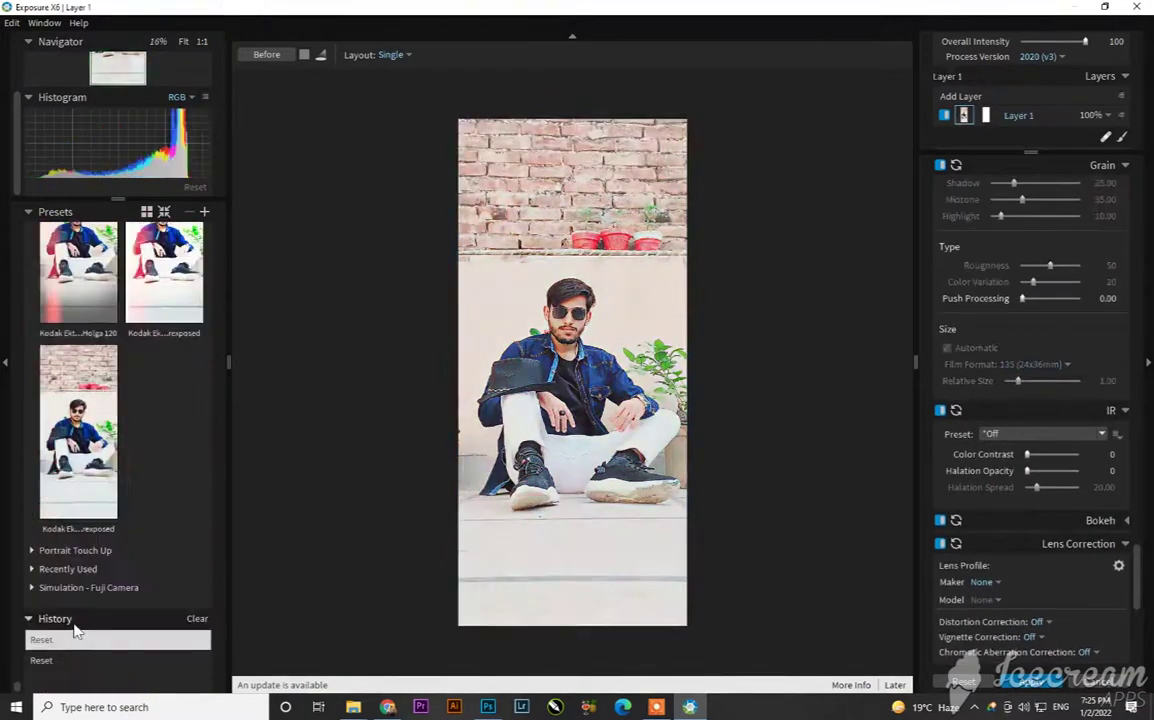
Step: Expand the Simulation - Fuji Camera group and browse its presets, previewing Fuji Sim Acros + Yellow Filter
click(31, 588)
scroll(86, 570, down, 5)
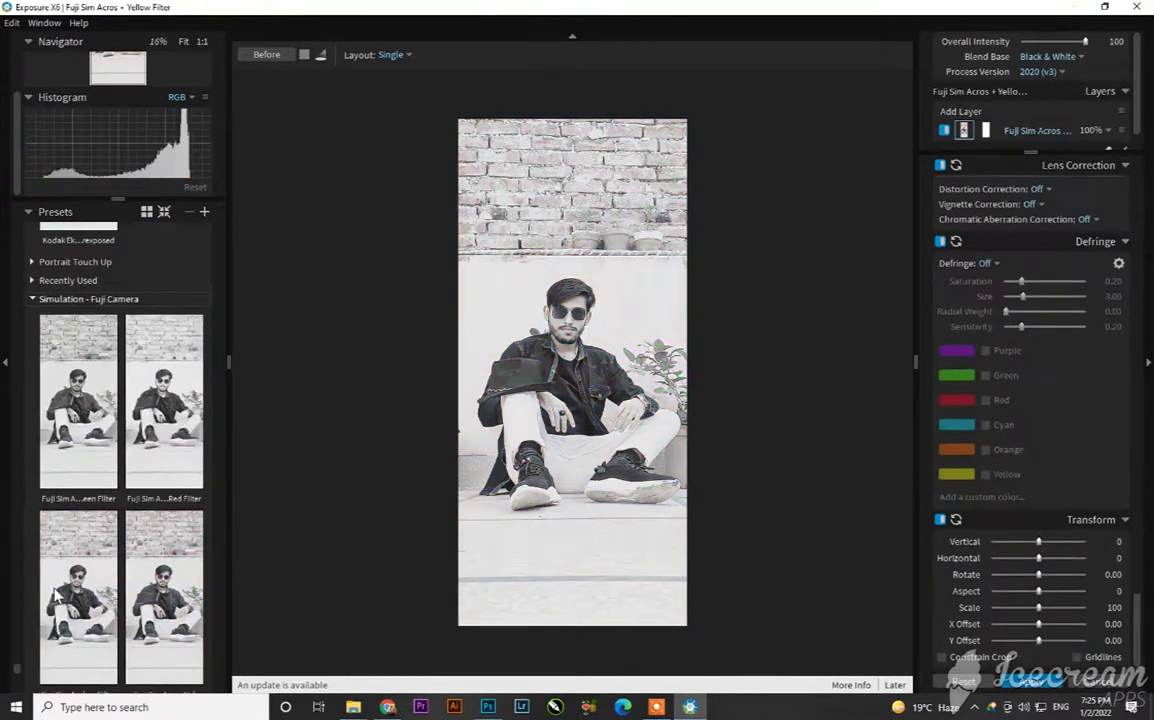
scroll(85, 571, down, 5)
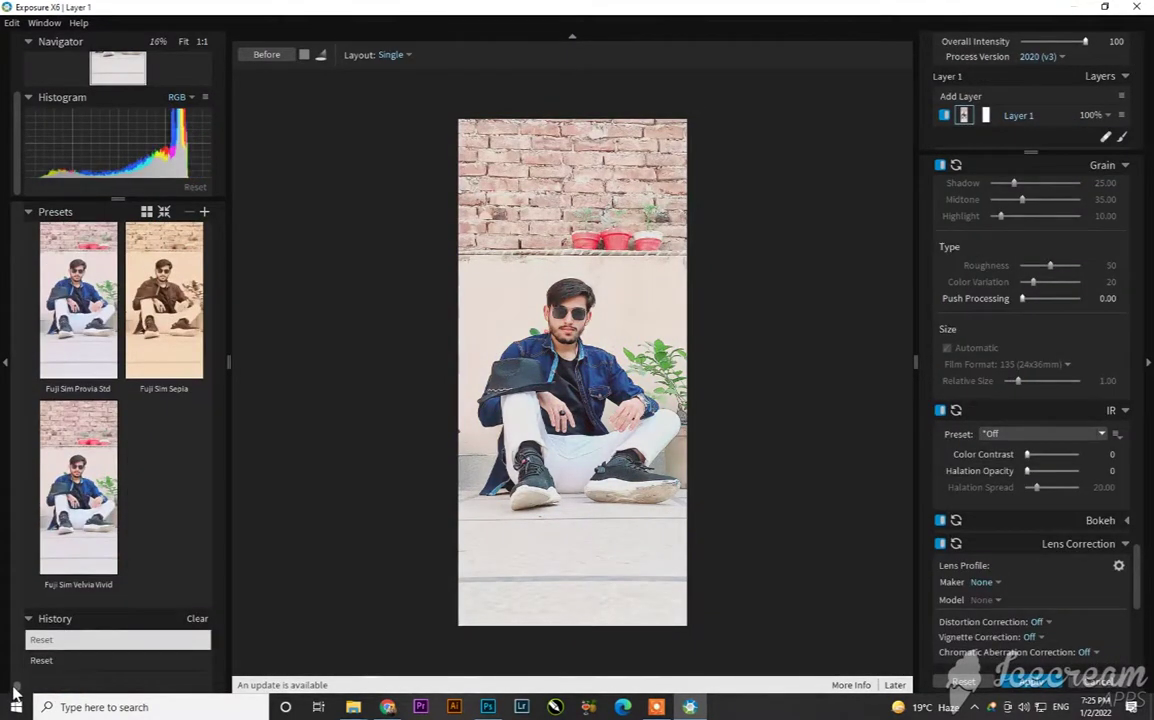
Step: Filter the presets to Color only and browse the groups from Bokeh through Bright to the cinema looks
scroll(31, 464, up, 10)
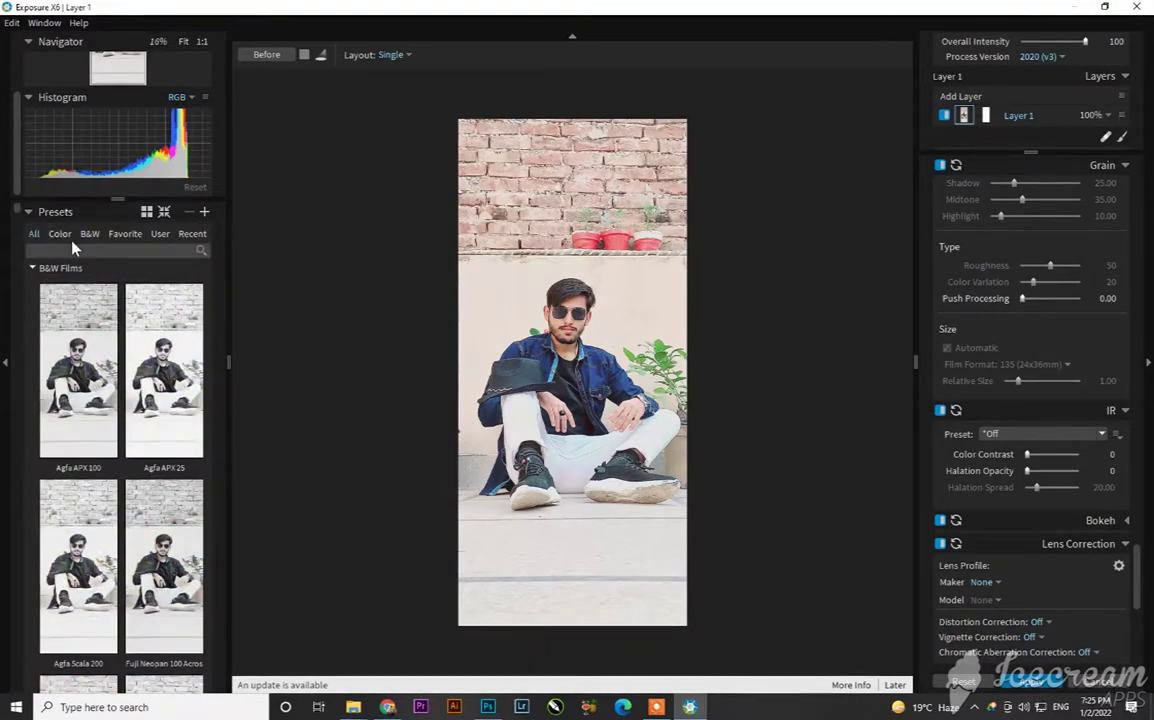
click(61, 236)
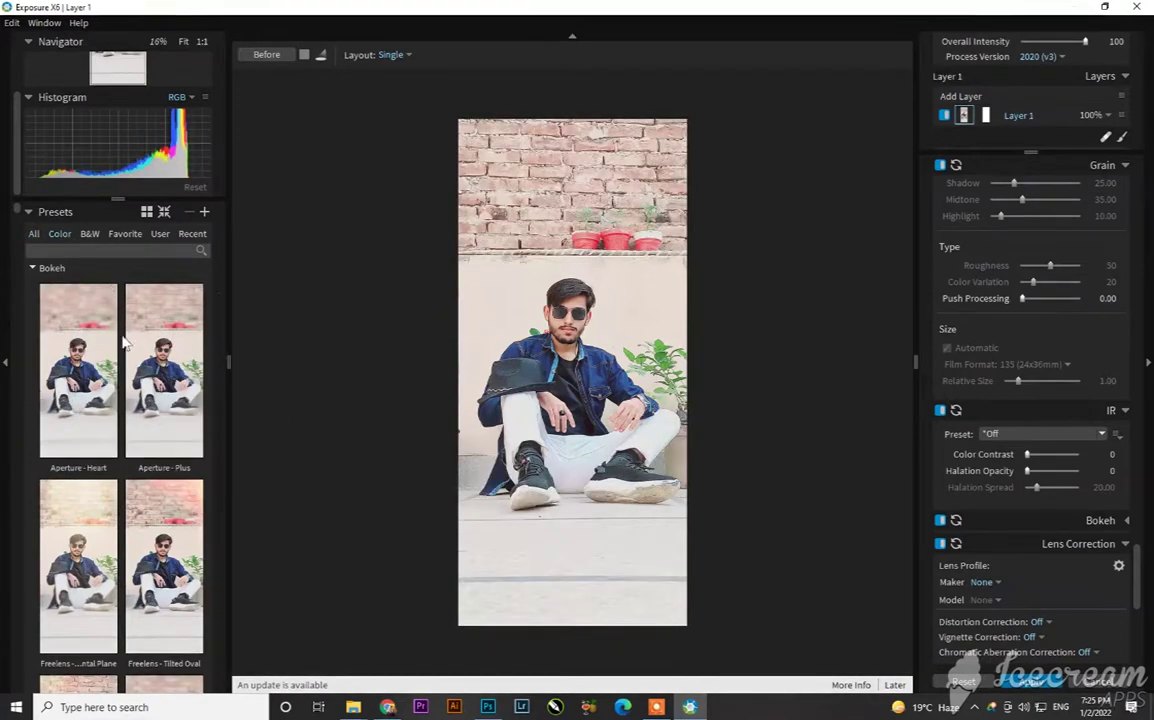
scroll(124, 345, down, 10)
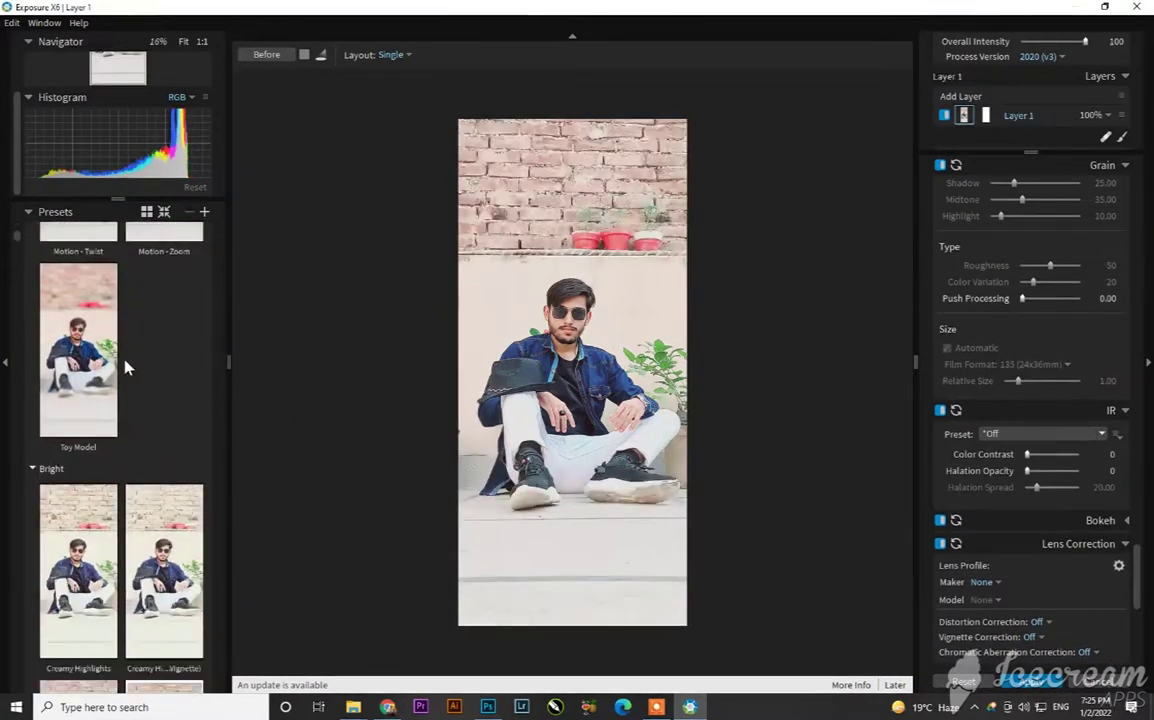
scroll(125, 361, down, 6)
scroll(85, 358, down, 8)
scroll(88, 368, down, 8)
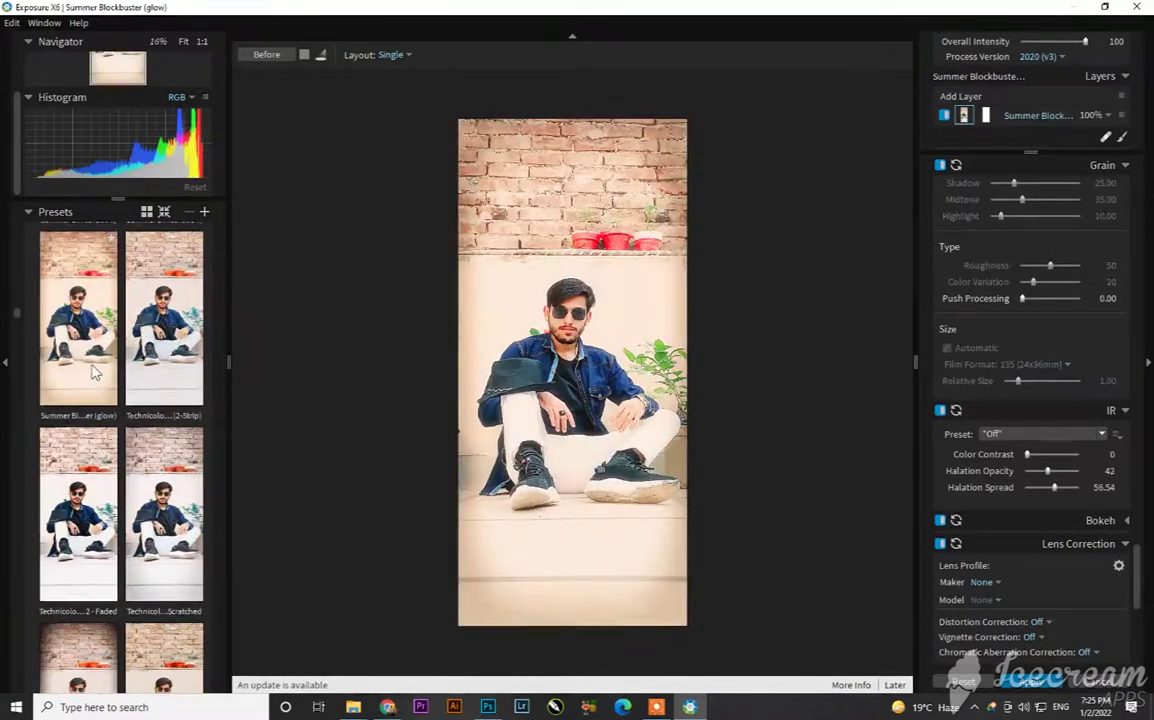
drag(18, 330, 45, 160)
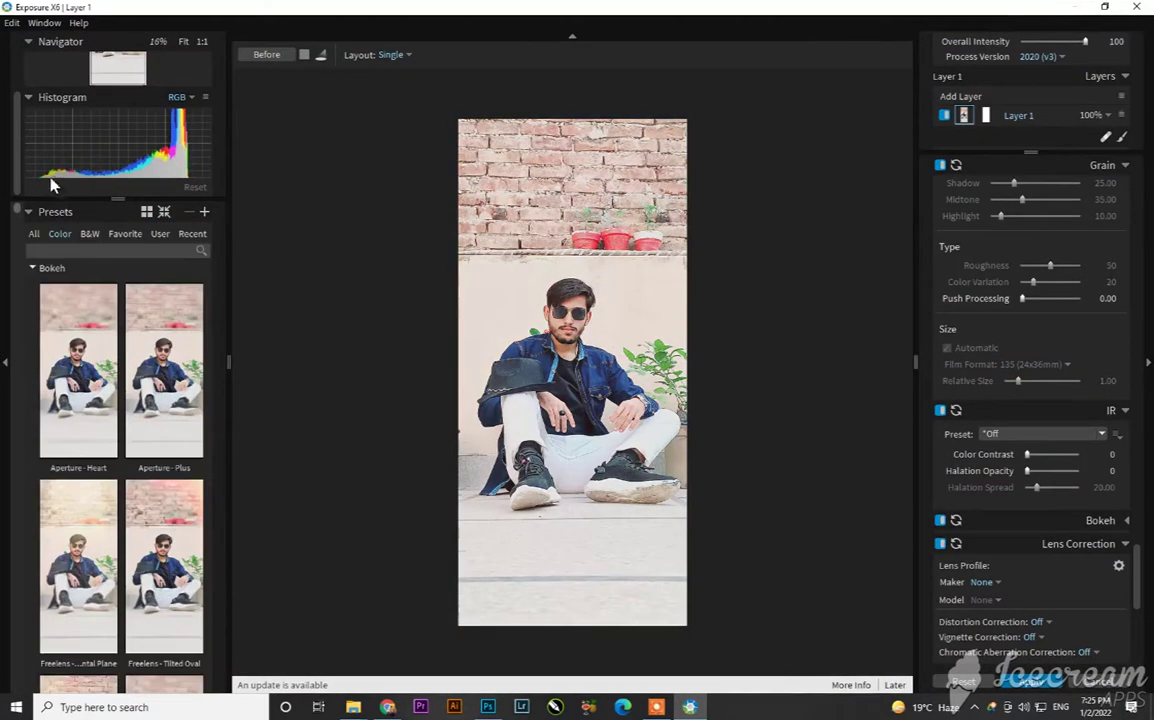
Step: Check the Favorite, User and Recent preset collections, ending with the recently used presets
click(117, 236)
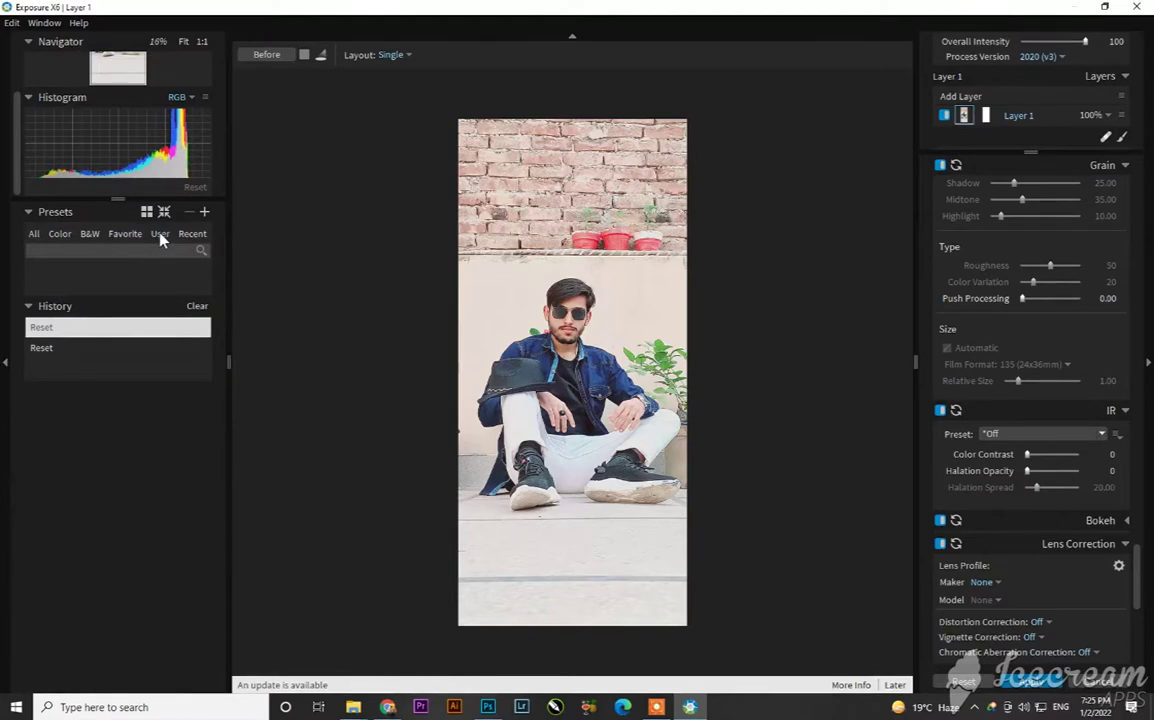
click(192, 235)
click(160, 234)
click(192, 235)
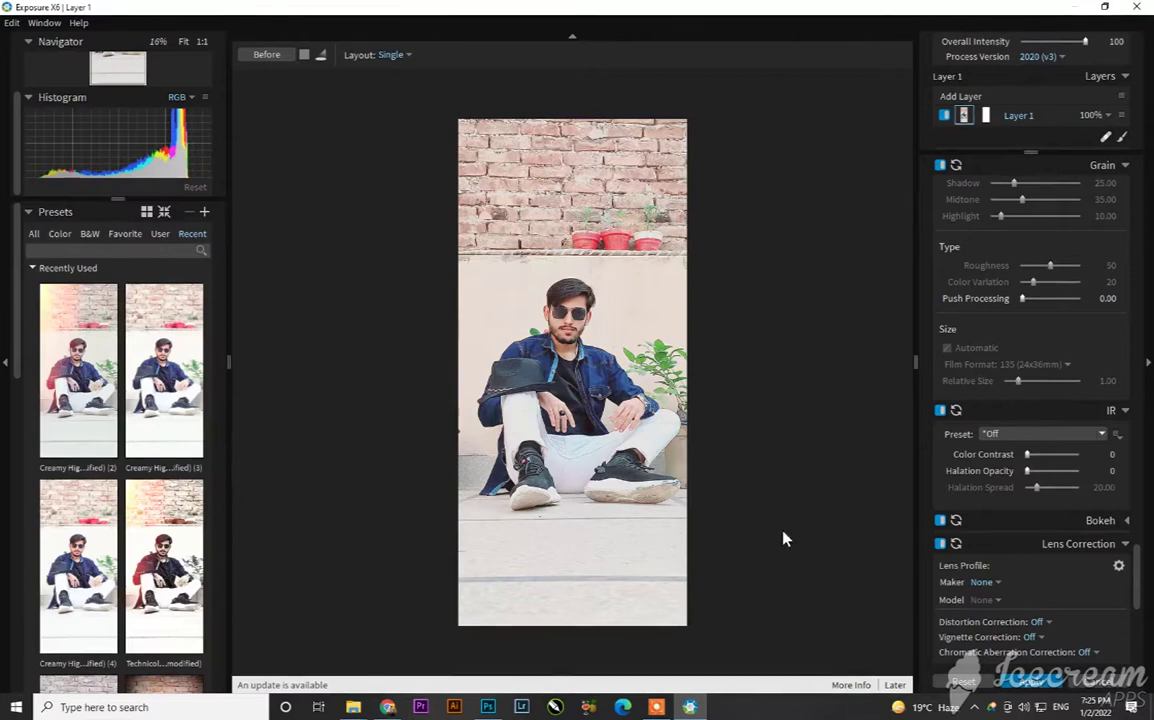
Step: Cool the photo in the Basic adjustments by setting Temp to -12.82 and Tint to -7.69
scroll(1000, 365, up, 10)
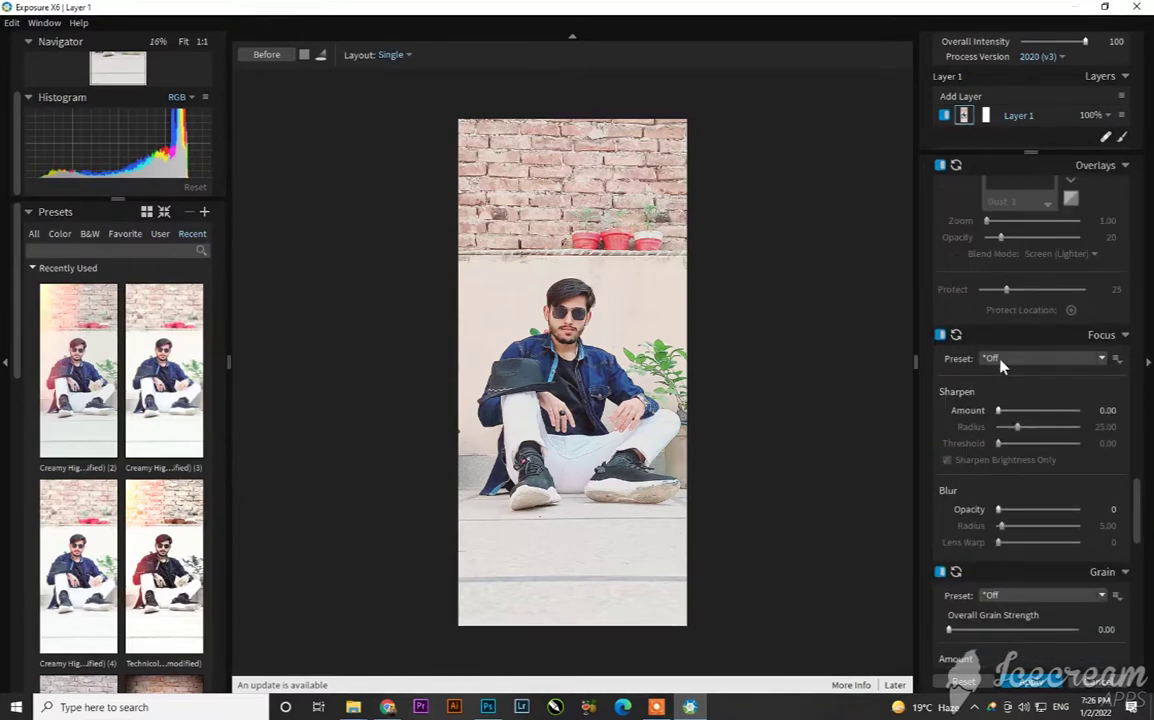
scroll(1001, 365, up, 3)
scroll(985, 370, up, 10)
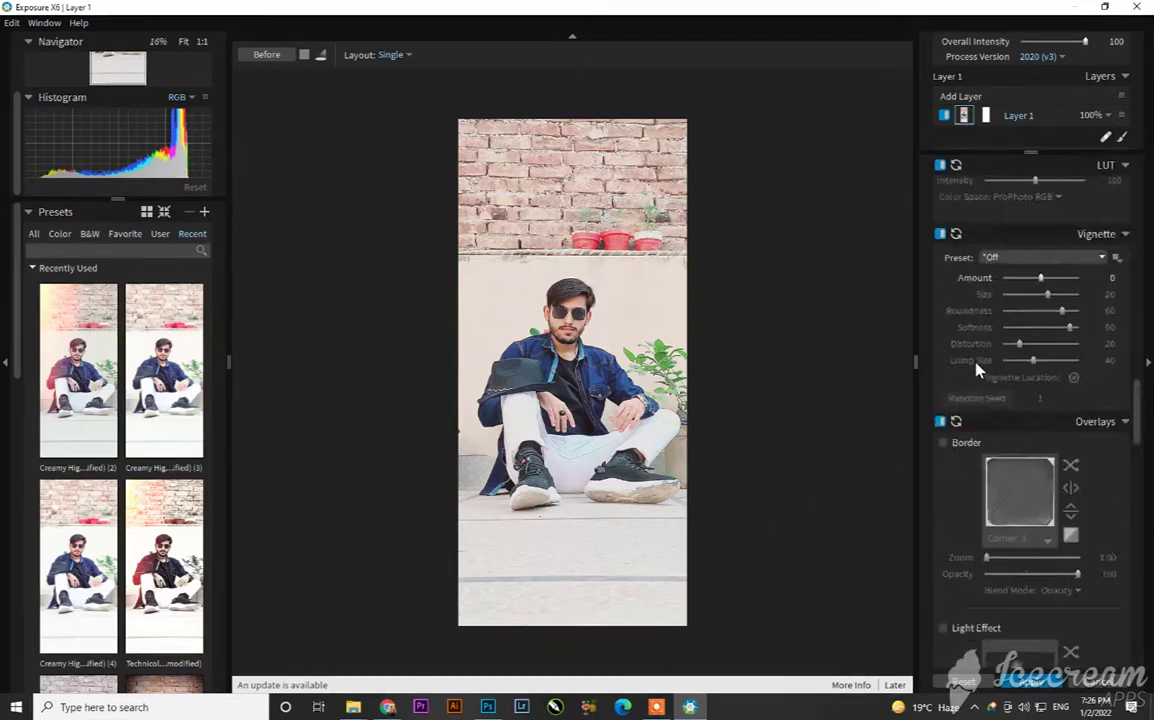
drag(1137, 360, 1135, 200)
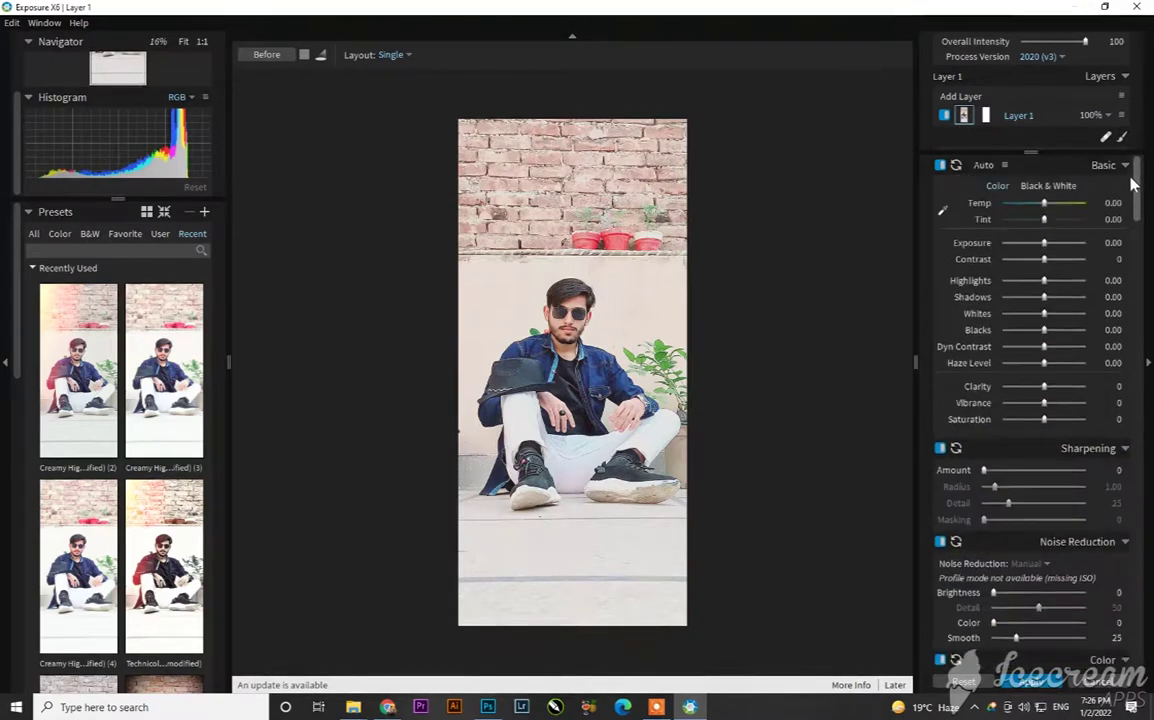
drag(1044, 204, 1040, 205)
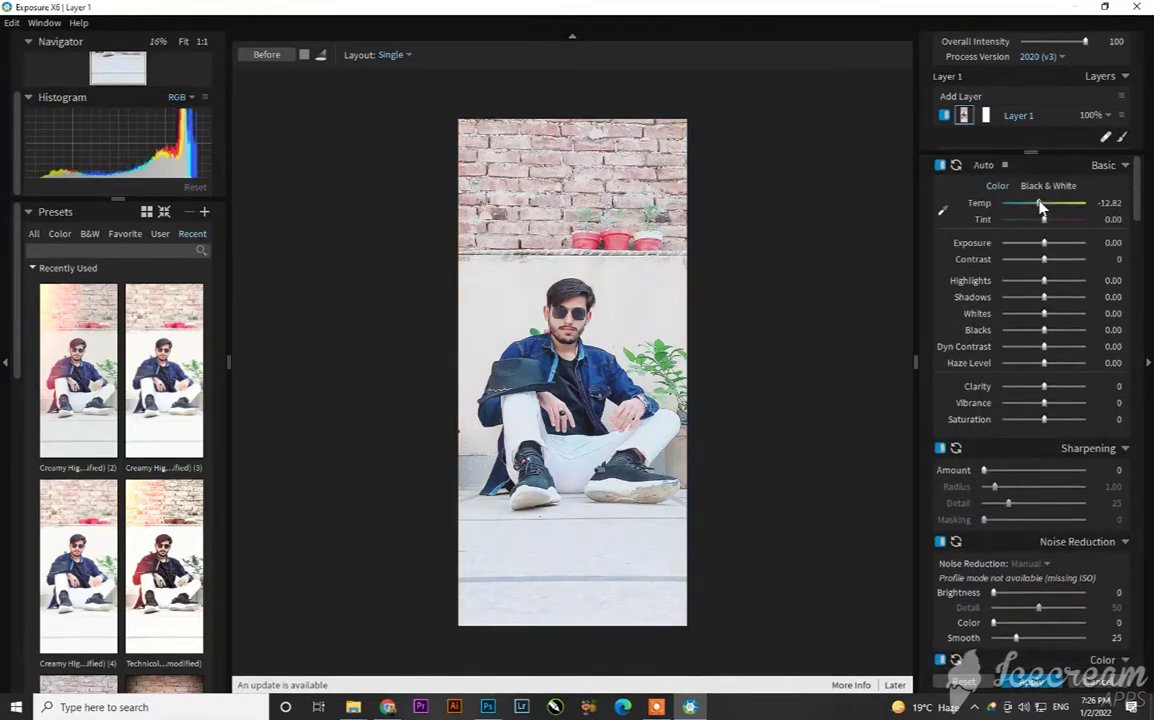
drag(1044, 219, 1039, 224)
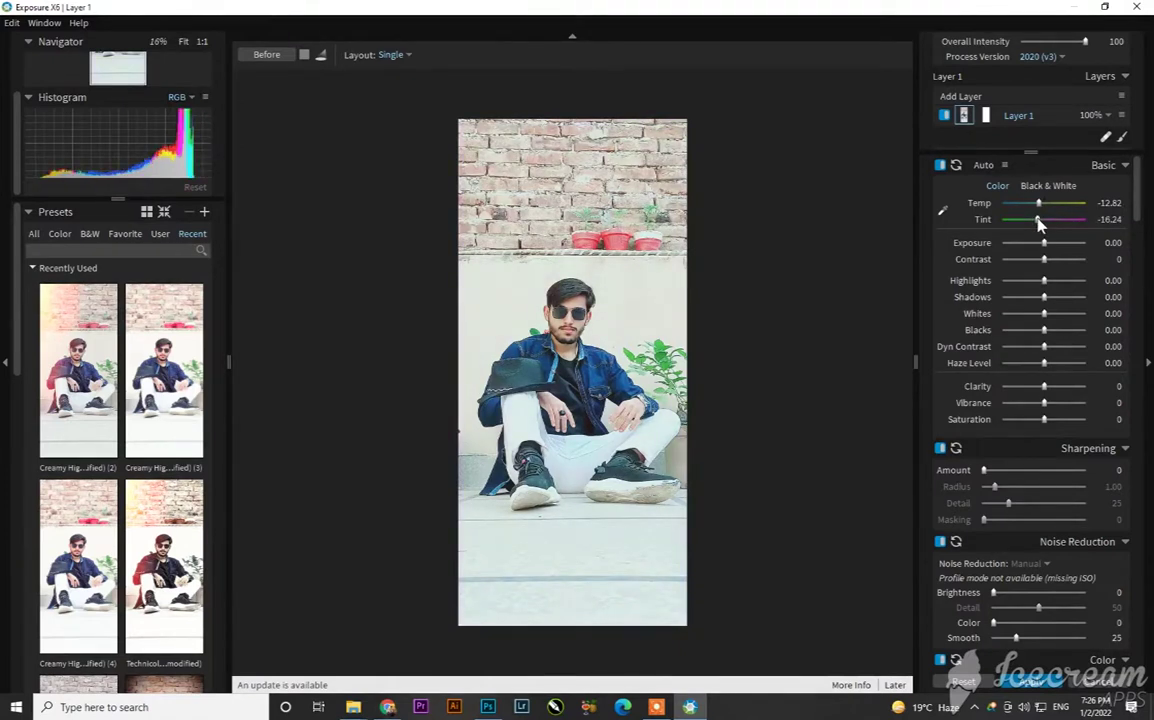
drag(1040, 224, 1041, 222)
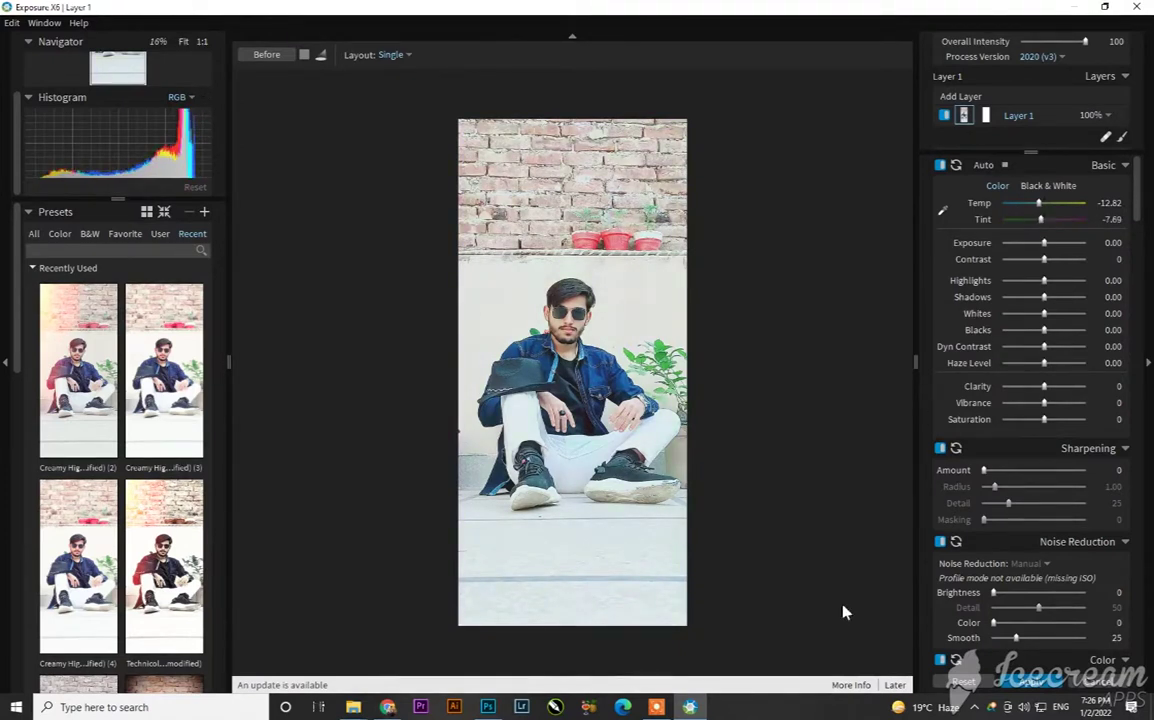
Step: Set Contrast to 9, Highlights to -19.66, Shadows to -29.91, Whites to 19.66, Blacks to 12.82 and Clarity to 16
mouse_move(680, 697)
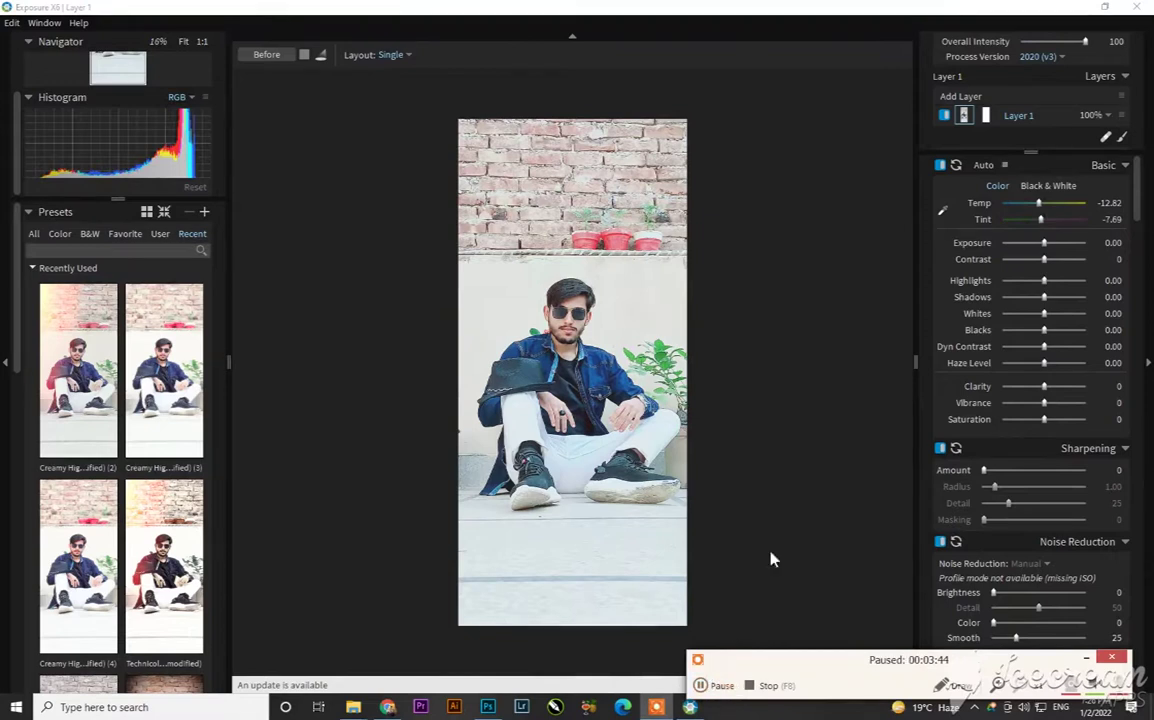
drag(1046, 262, 1037, 290)
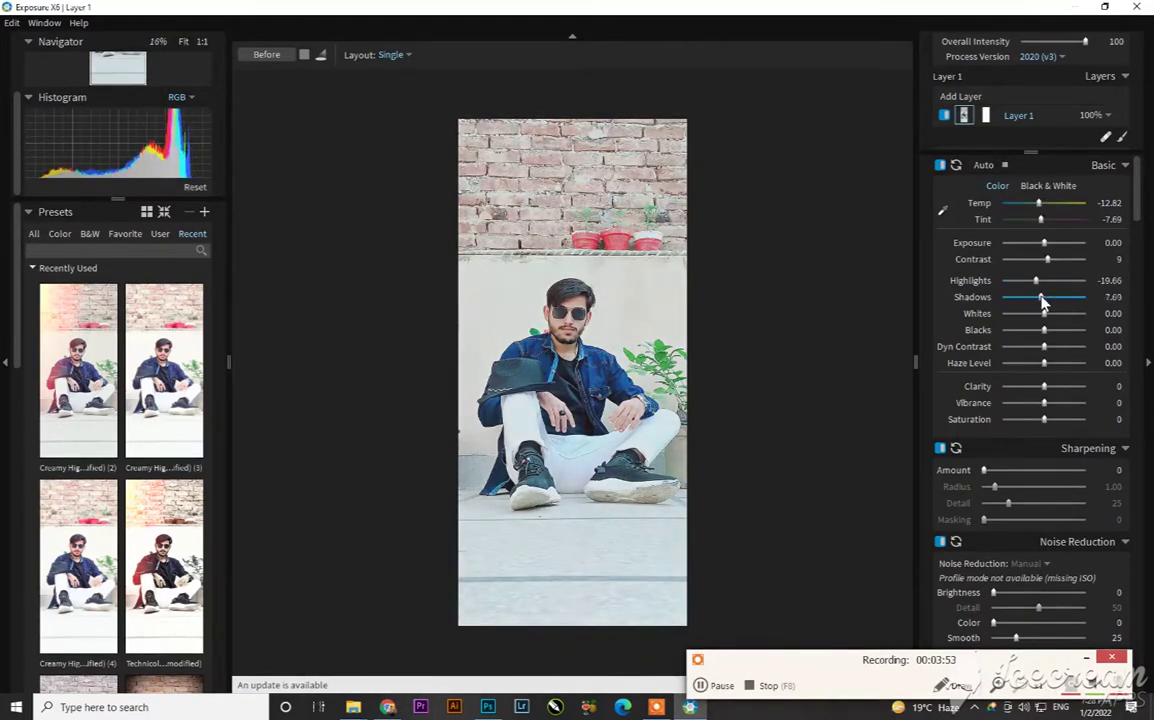
mouse_move(1040, 305)
mouse_down()
mouse_move(1021, 297)
mouse_move(1052, 320)
mouse_up()
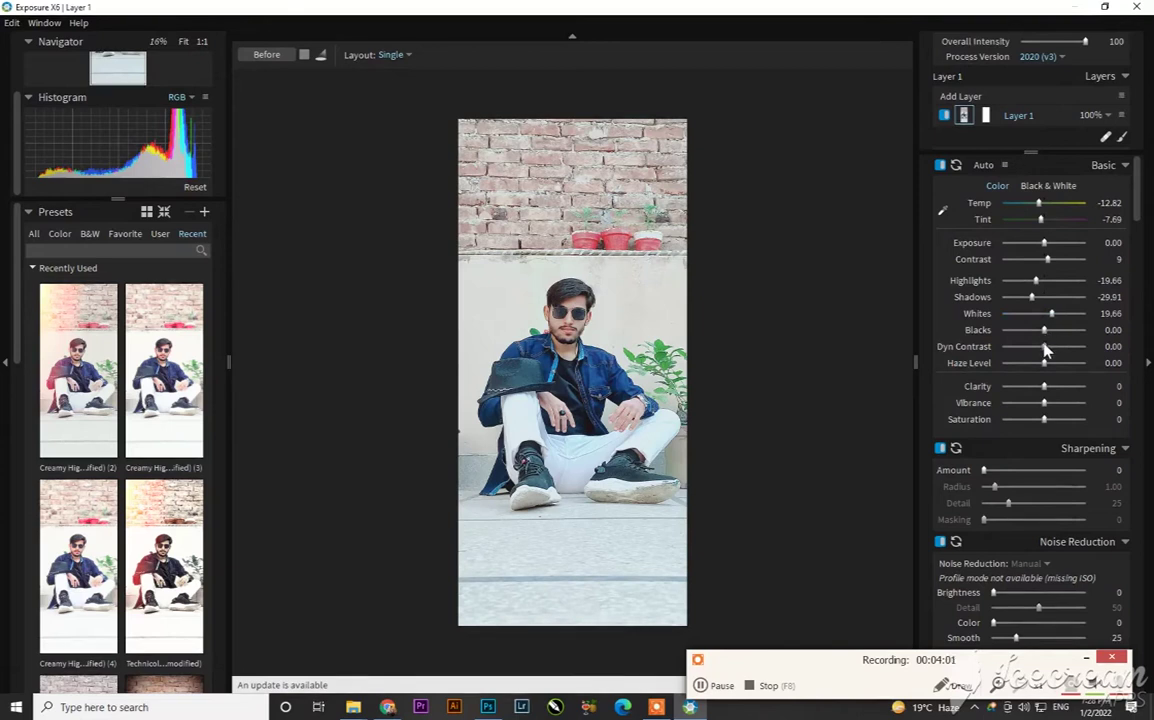
drag(1047, 335, 1049, 334)
drag(1049, 388, 1051, 388)
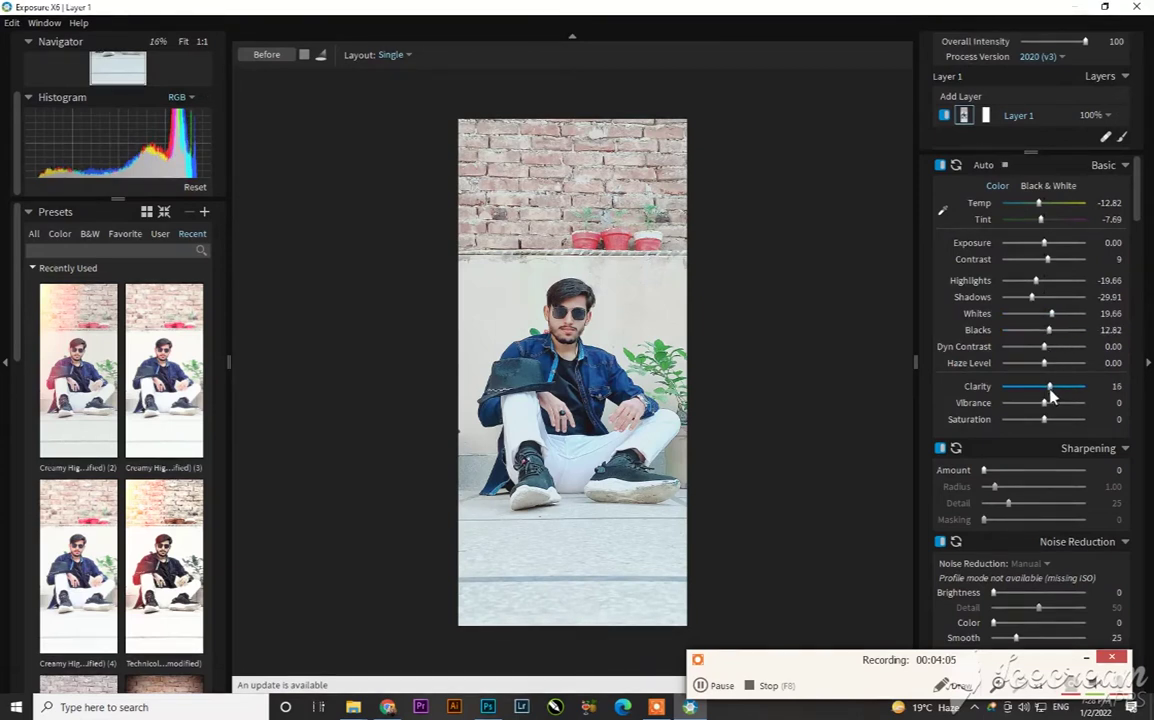
Step: Shift the HSL hue of the yellows and greens to 100 and of the cyans to 44
scroll(1042, 412, down, 2)
scroll(1030, 460, down, 7)
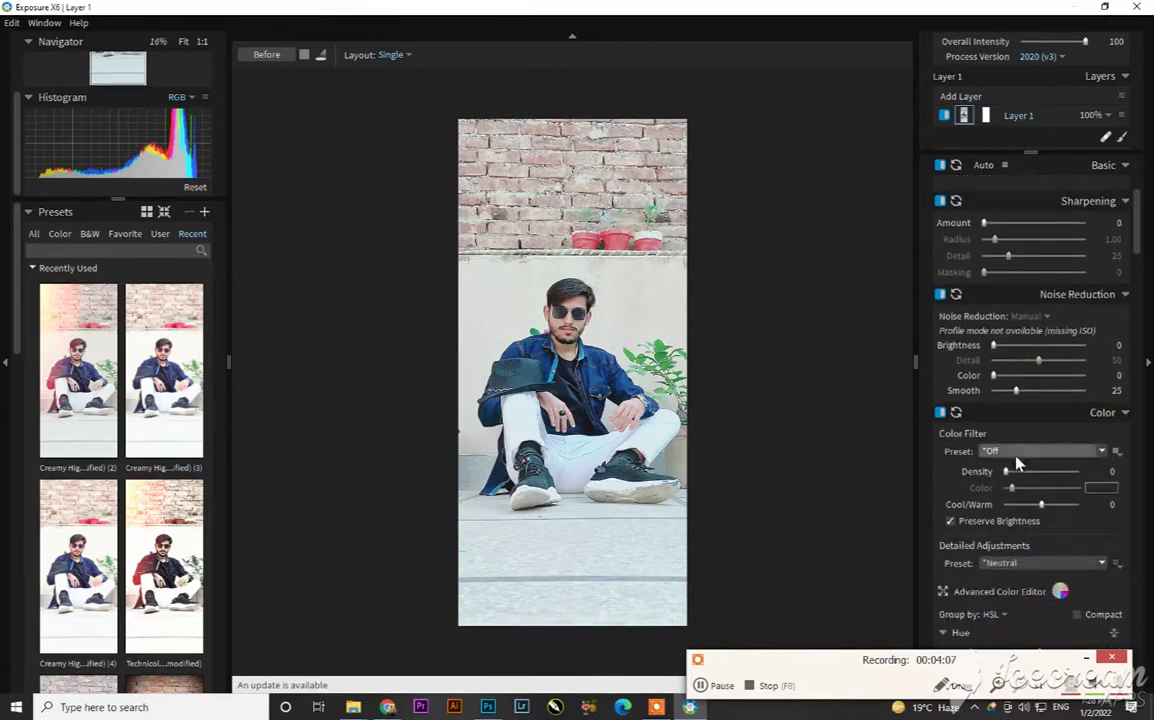
drag(1087, 467, 1043, 470)
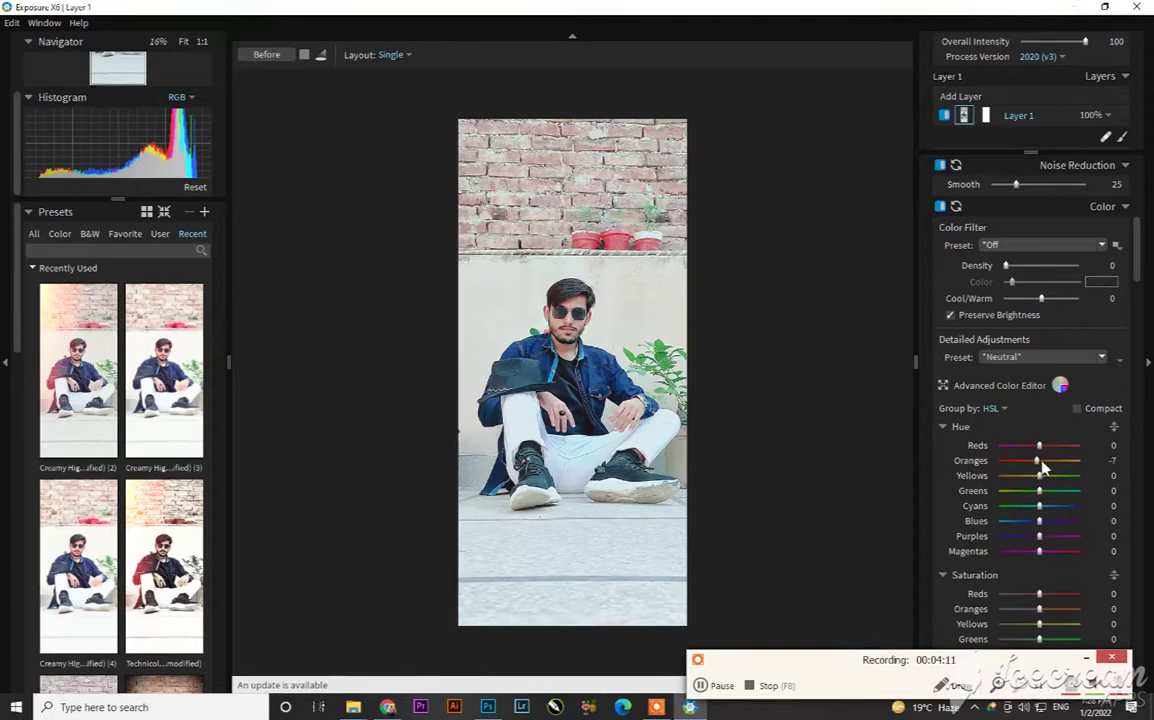
key(ctrl+z)
drag(1040, 476, 1056, 507)
Step: Set the saturation of the oranges to -26 and their luminance to 28
scroll(1052, 520, down, 1)
drag(1040, 568, 1031, 572)
scroll(1033, 560, down, 5)
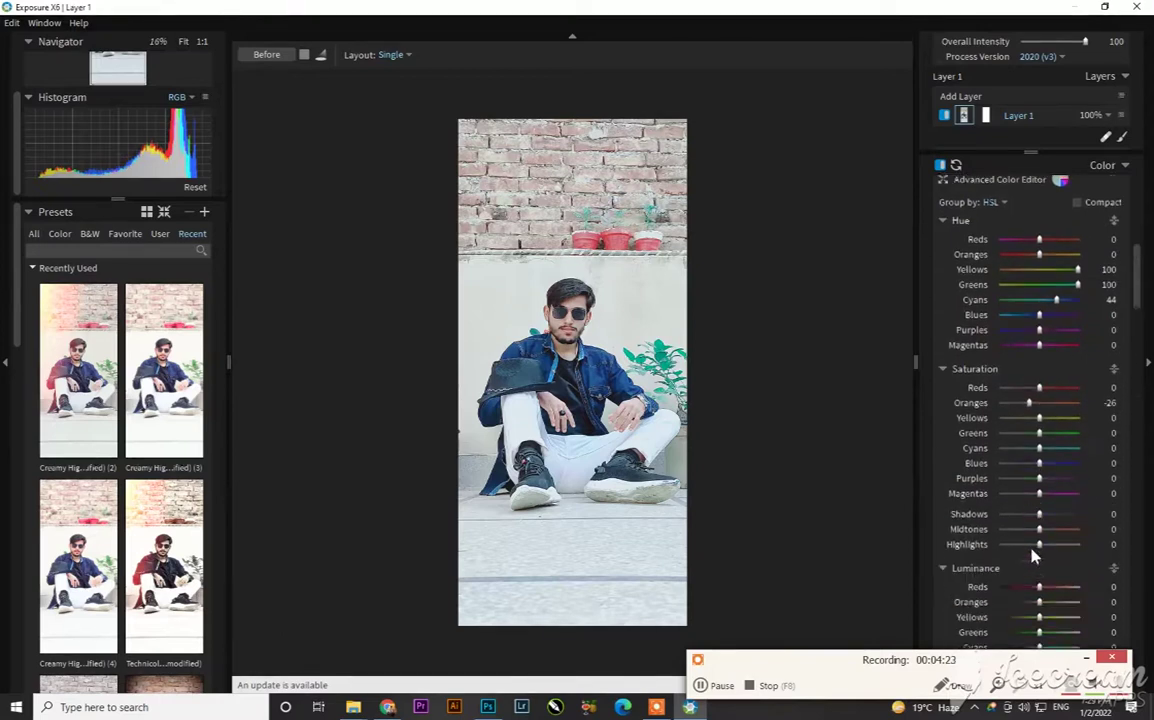
drag(1044, 568, 1052, 564)
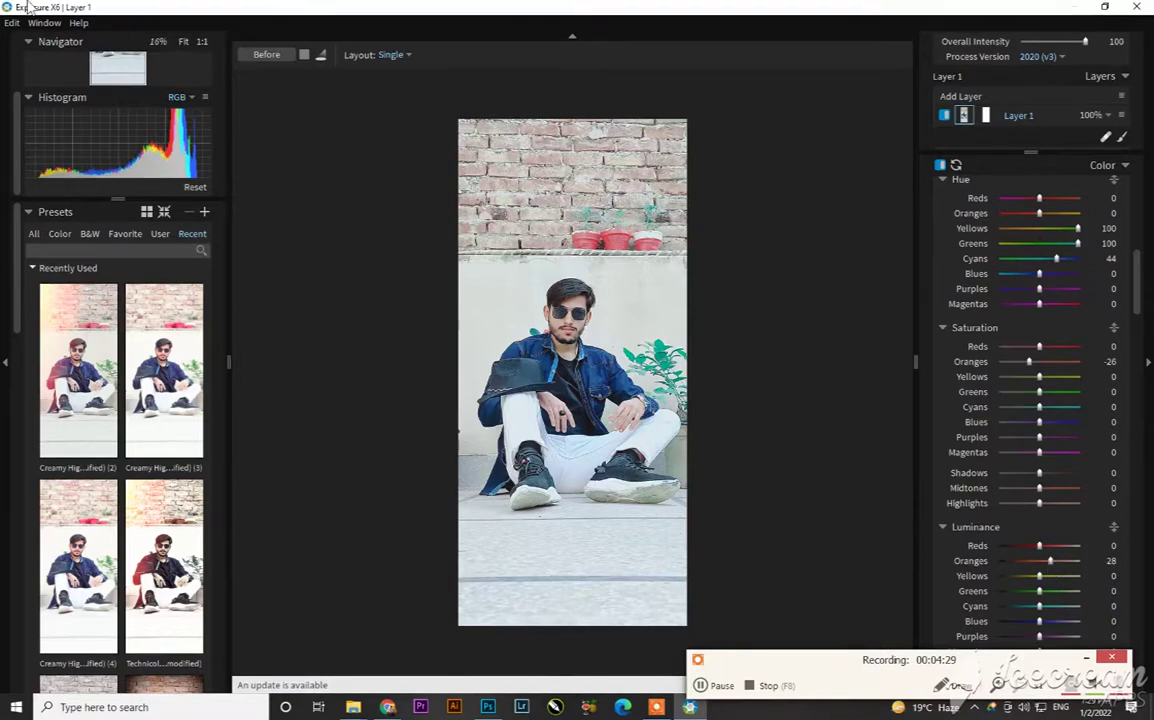
Step: Save the current settings as a preset named 1 in a new My Presets category
click(12, 22)
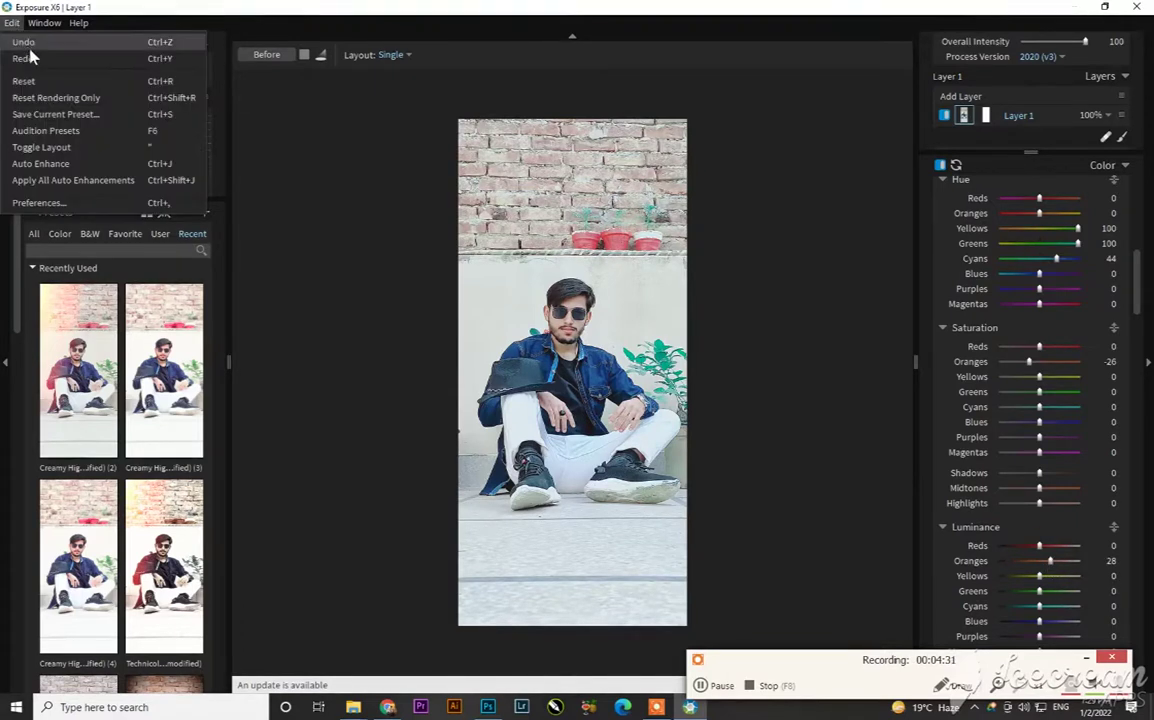
click(77, 118)
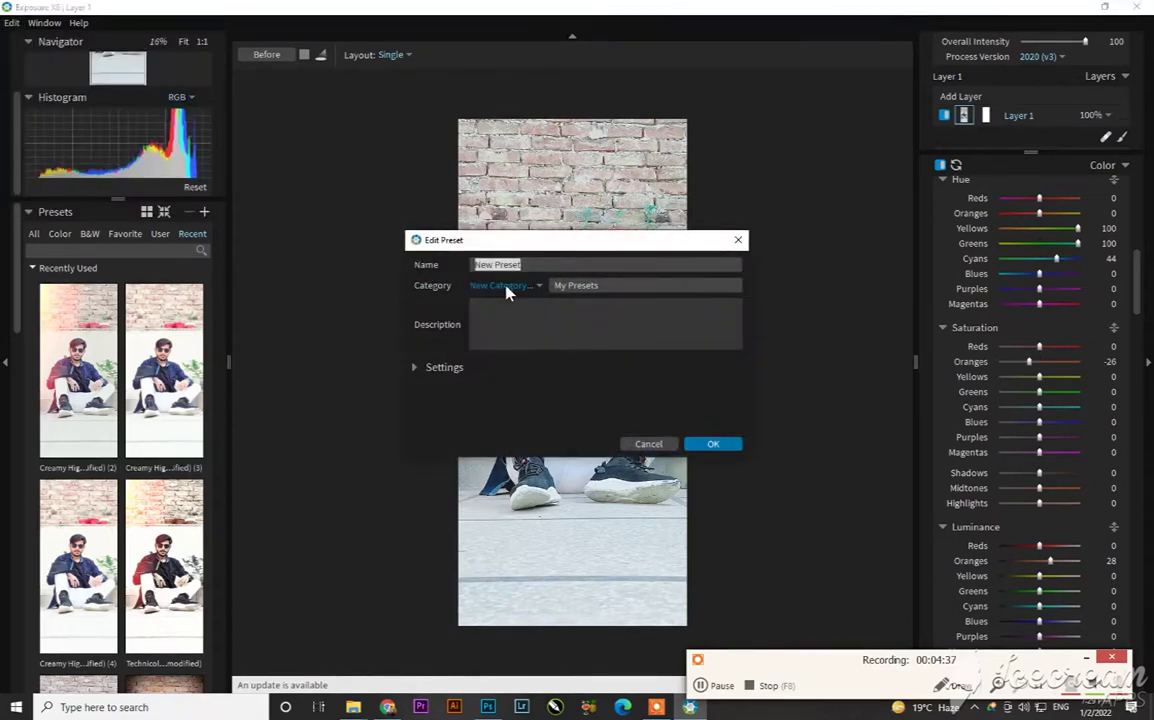
text(1)
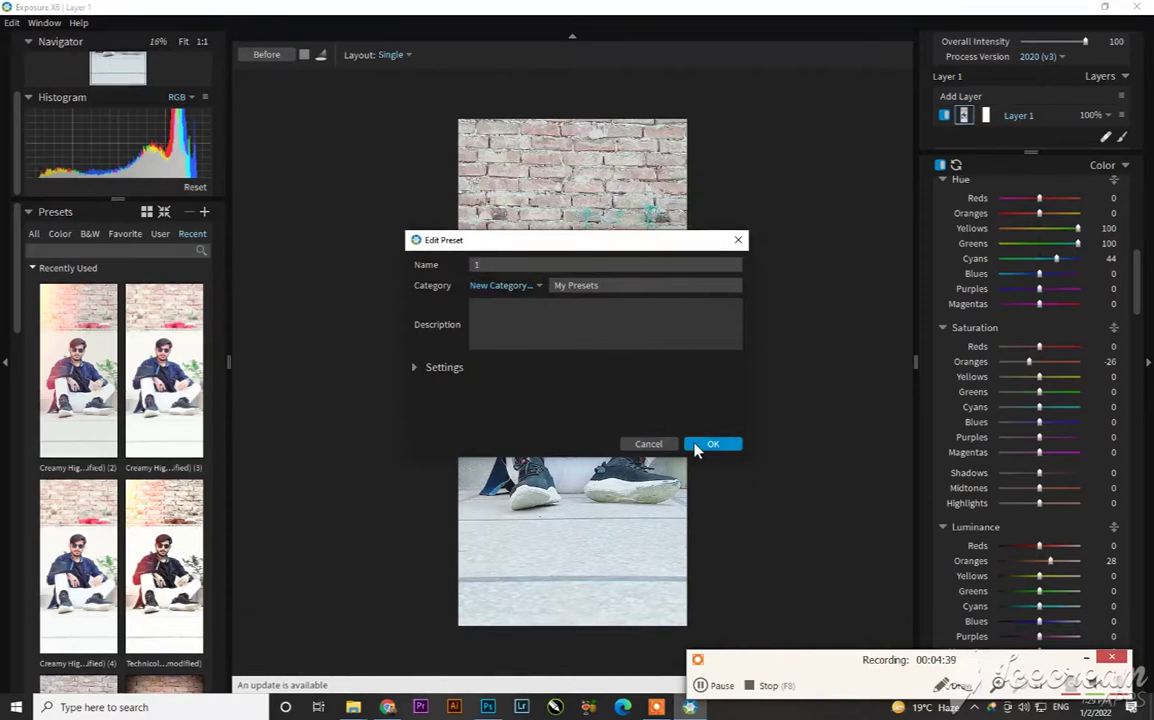
click(699, 446)
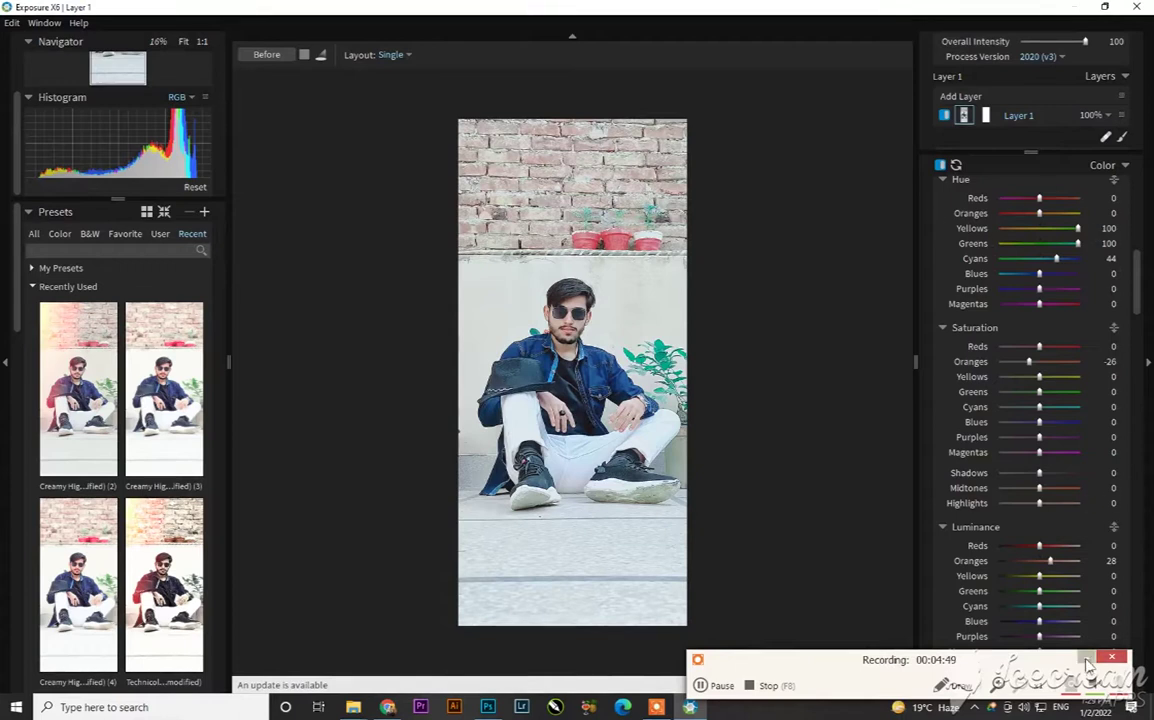
Step: Apply the Exposure X6 grade to the portrait and return to Photoshop
click(1040, 684)
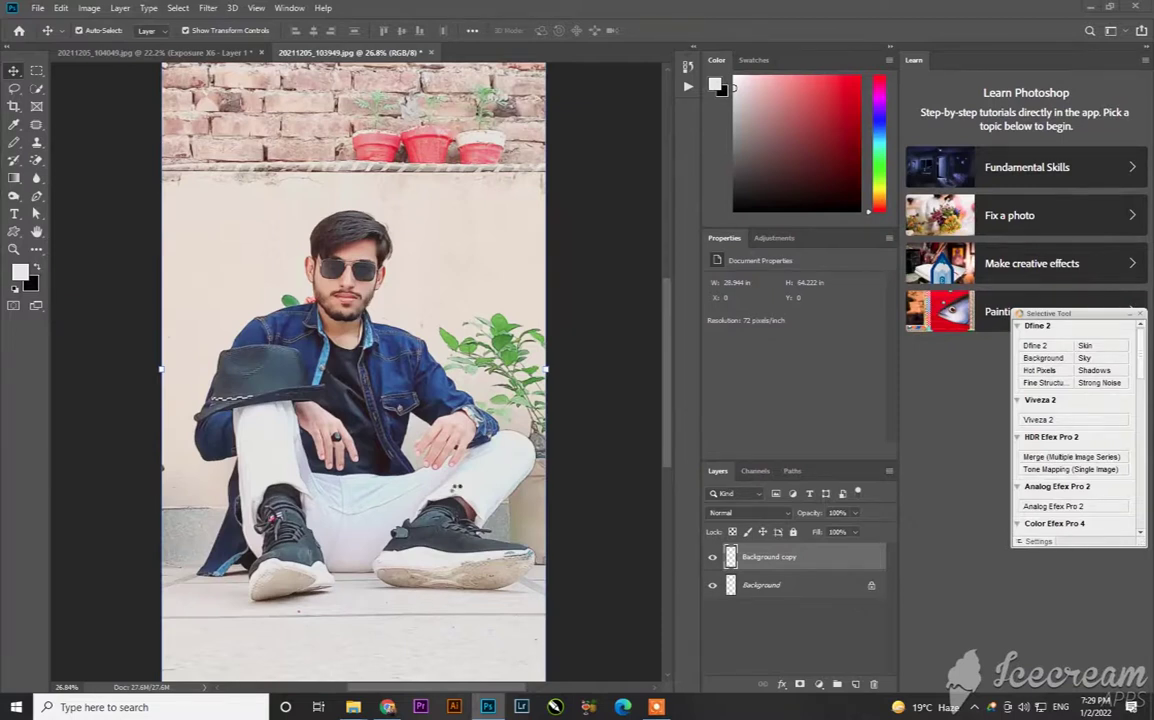
mouse_move(656, 710)
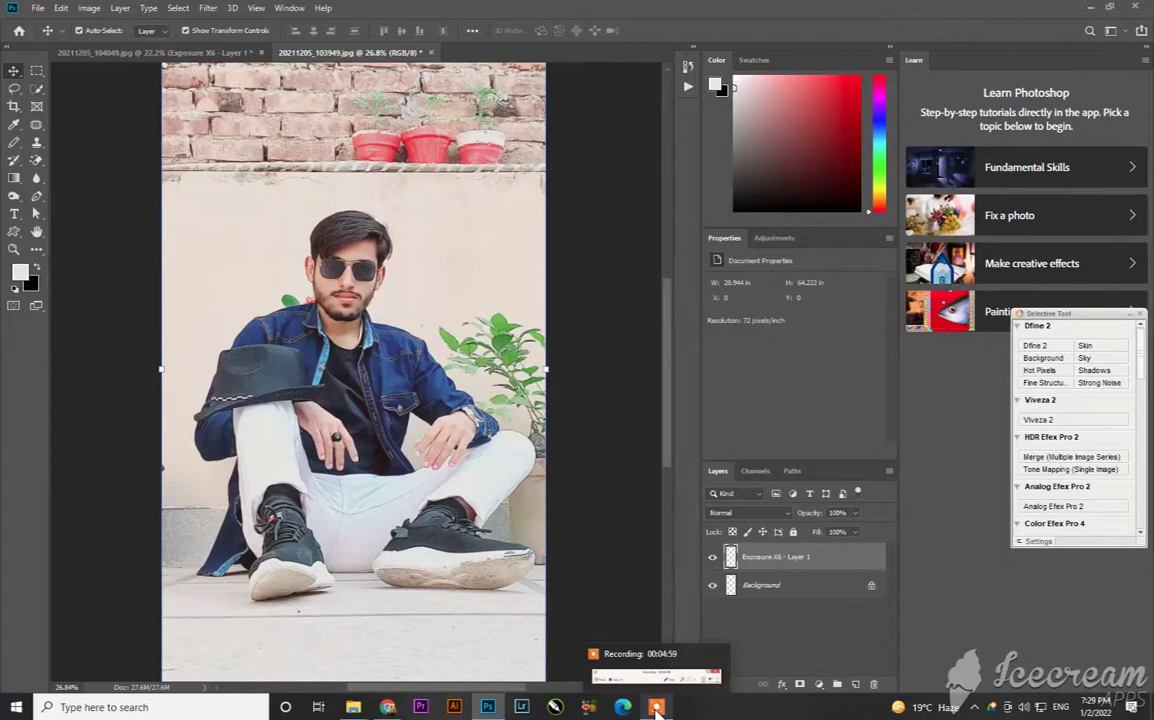